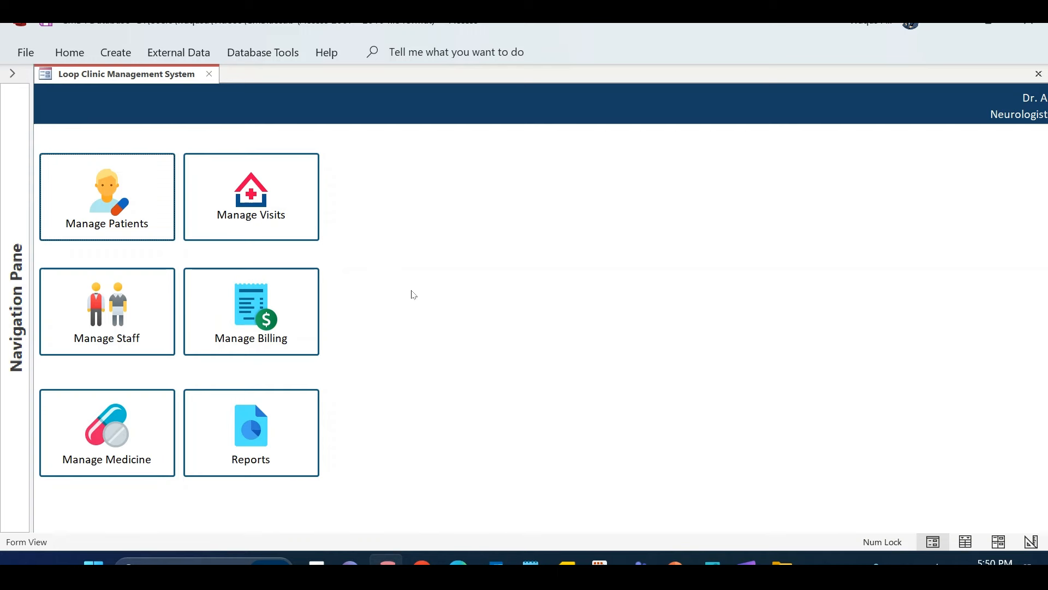
# Examine the patients, visits, staff, billing and medicine forms from the main menu, and try the Reports button
pyautogui.click(139, 216)
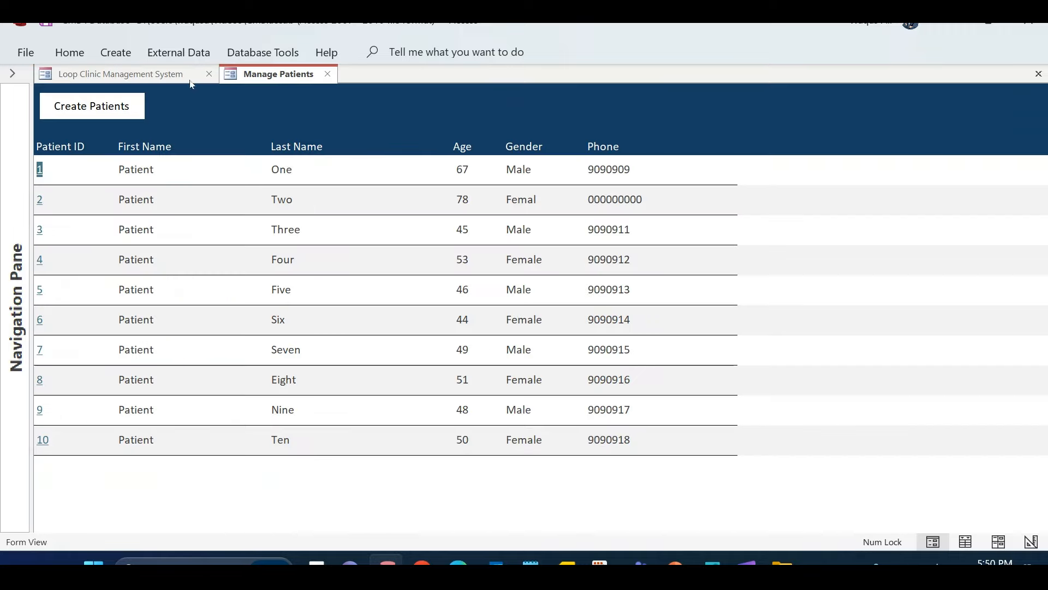
pyautogui.click(139, 77)
pyautogui.click(216, 214)
pyautogui.click(155, 80)
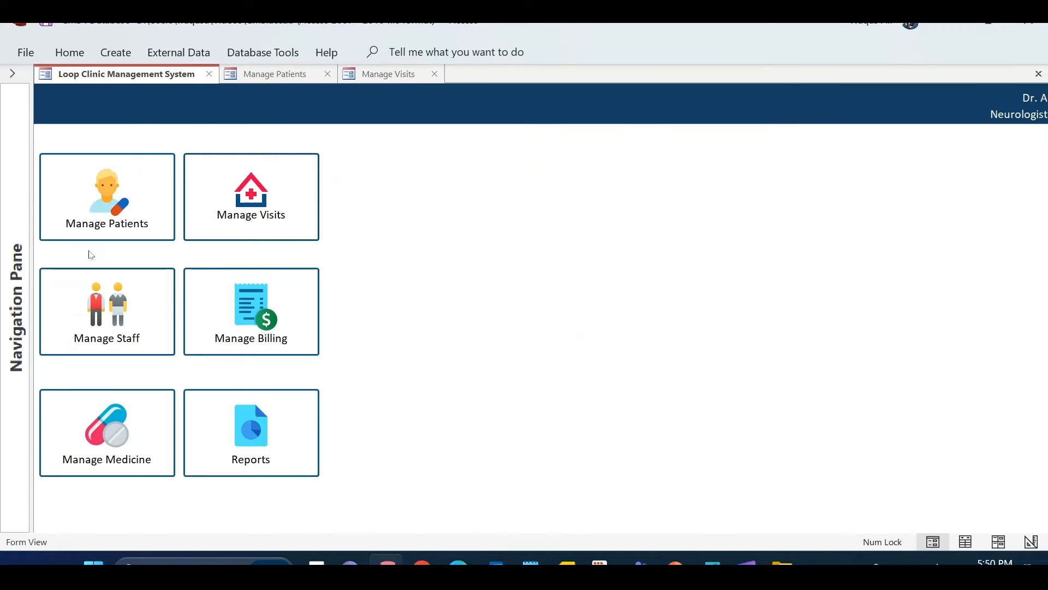
pyautogui.click(99, 298)
pyautogui.click(176, 75)
pyautogui.click(275, 332)
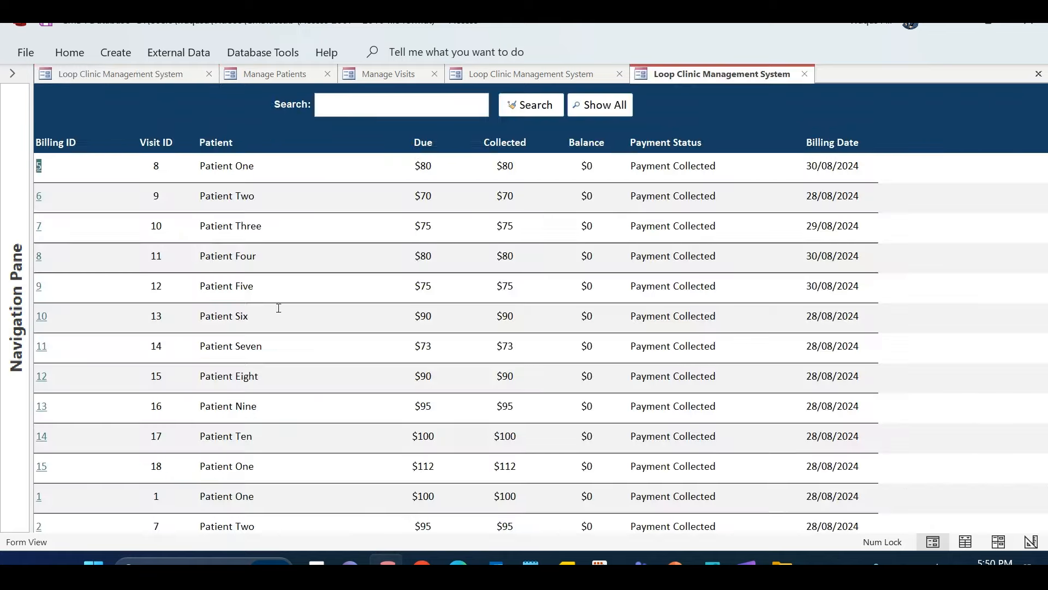
pyautogui.click(154, 80)
pyautogui.click(146, 416)
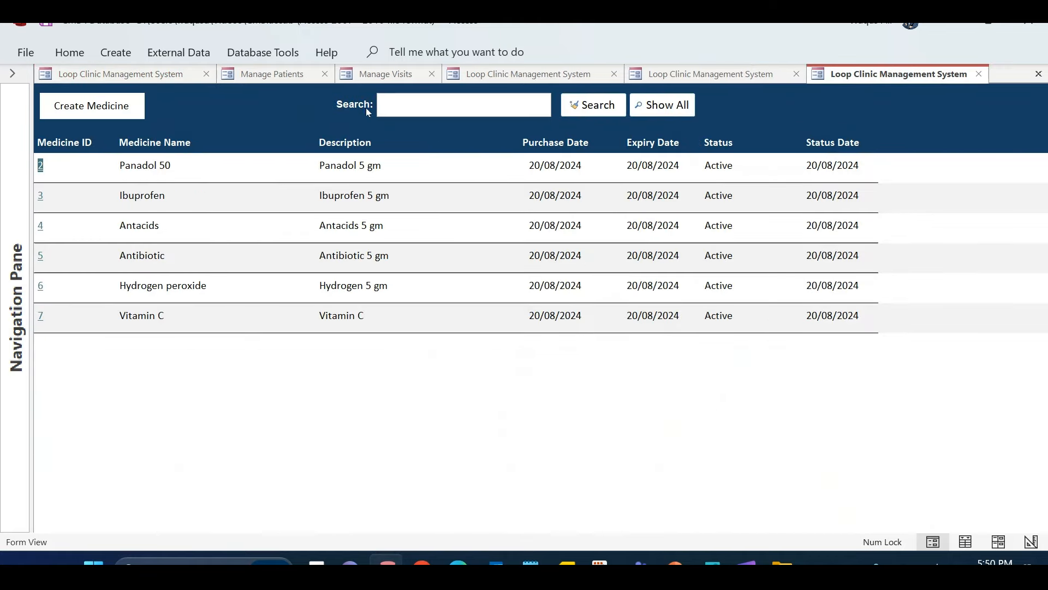
pyautogui.click(136, 81)
pyautogui.click(264, 446)
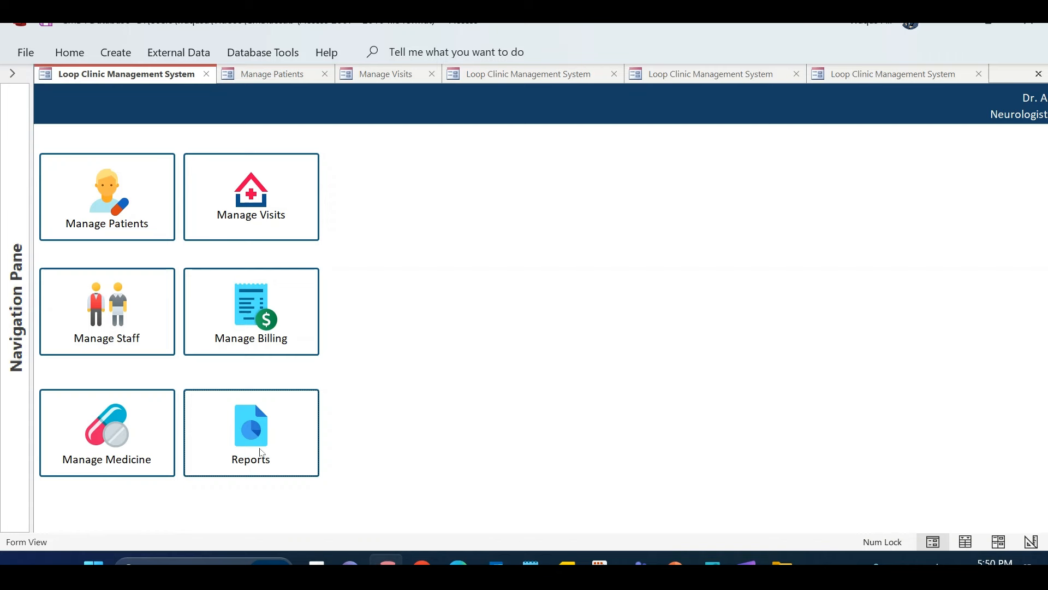
# Open the ReportsF form from the database's object list to view its date, year and month fields
pyautogui.click(12, 73)
pyautogui.scroll(-3, 60, 497)
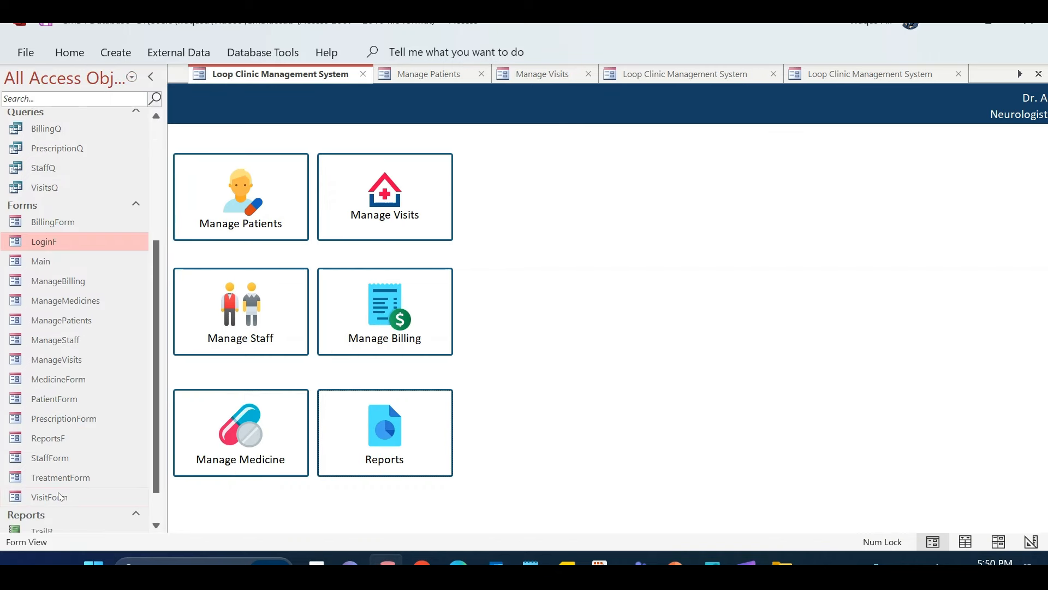
pyautogui.doubleClick(68, 443)
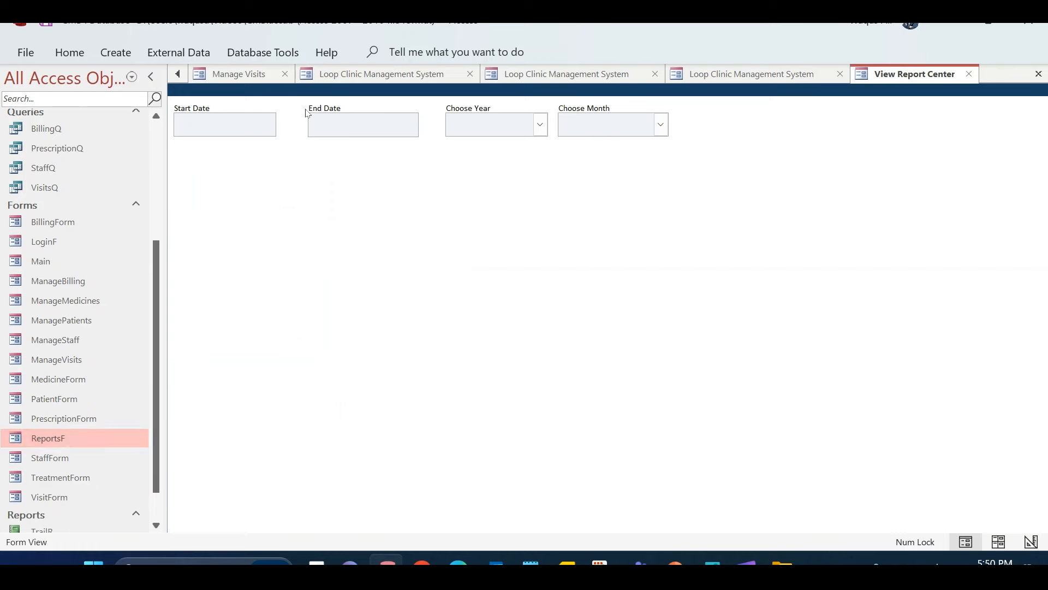
pyautogui.click(151, 76)
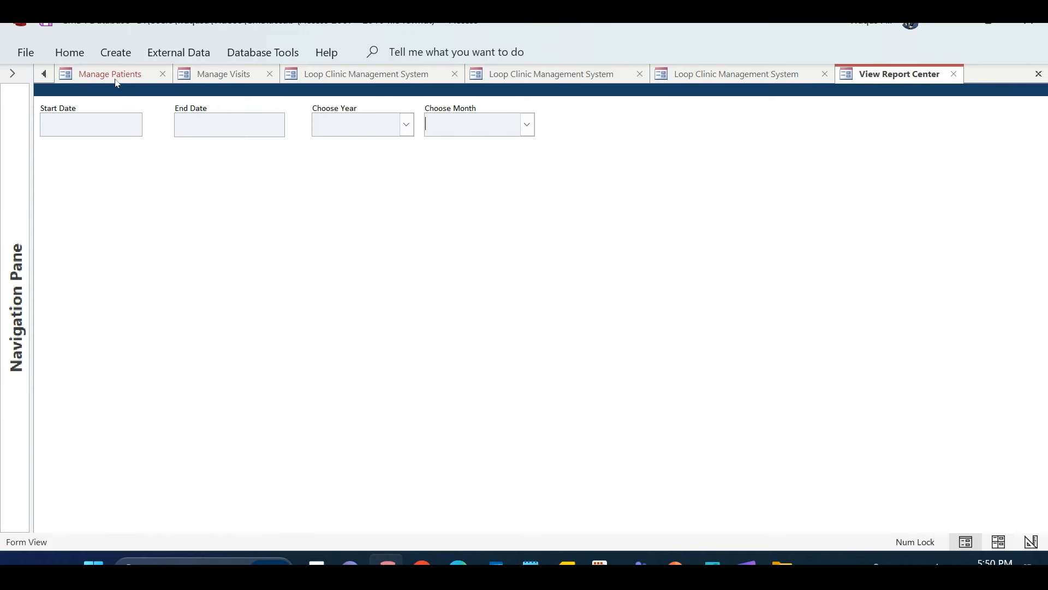
# Examine the database's table list and the Start Date and End Date fields of the report form
pyautogui.click(12, 73)
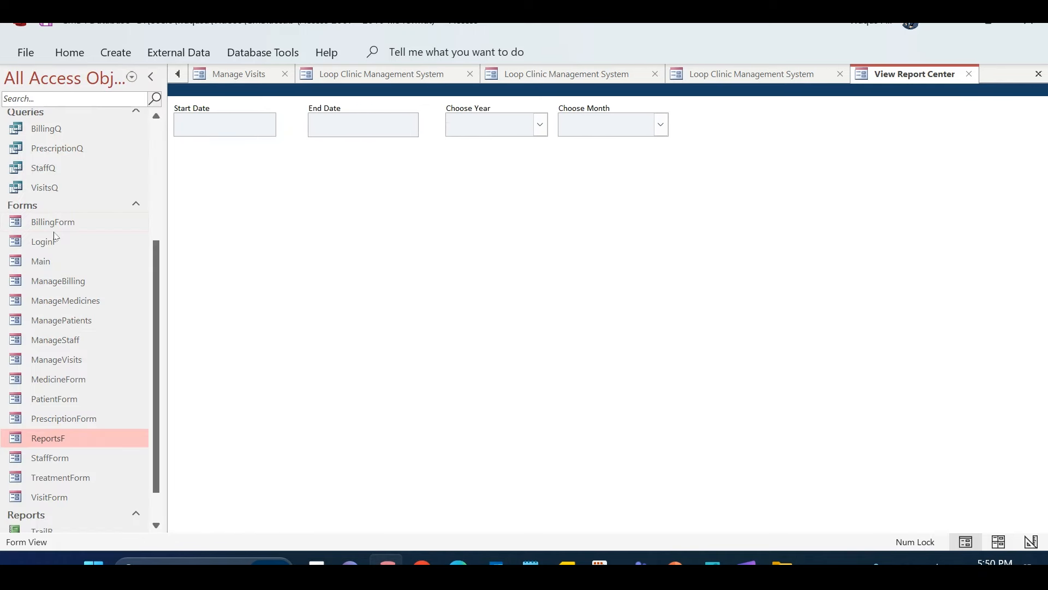
pyautogui.scroll(4, 63, 257)
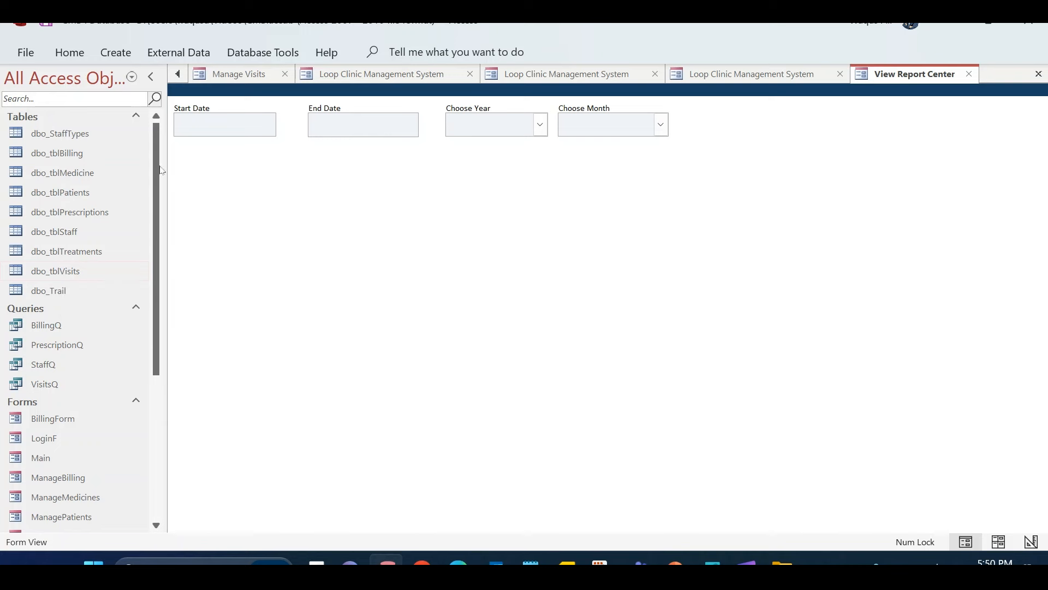
pyautogui.click(331, 125)
pyautogui.click(251, 125)
pyautogui.click(335, 125)
pyautogui.click(232, 131)
pyautogui.click(229, 126)
# Close the report form and all the management forms, keeping only the main menu form open
pyautogui.click(970, 74)
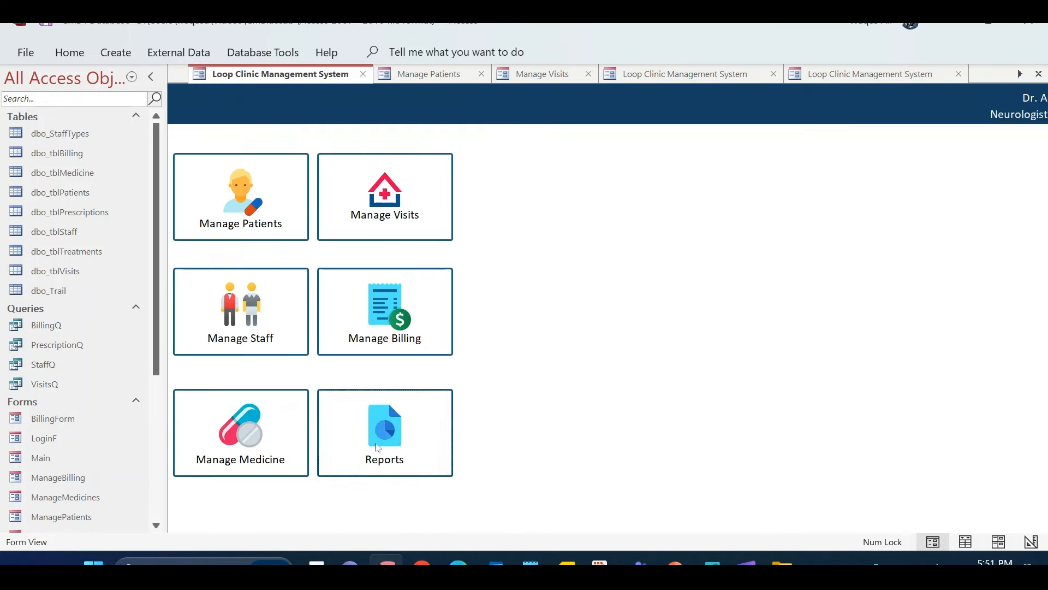
pyautogui.click(959, 75)
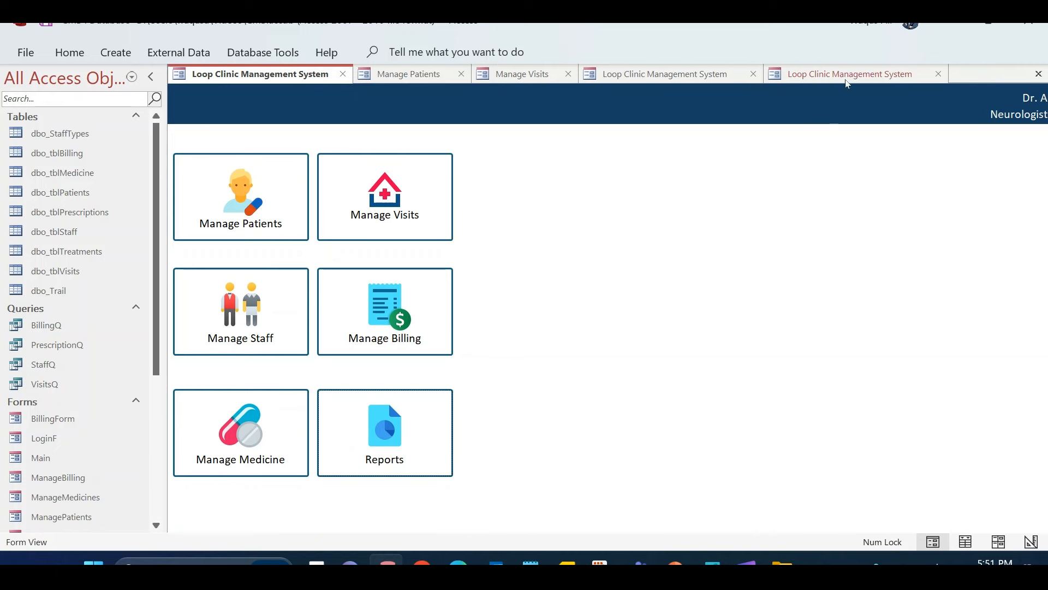
pyautogui.click(938, 77)
pyautogui.click(754, 74)
pyautogui.click(568, 75)
pyautogui.click(463, 75)
# Switch the main menu form to Design View and show the properties of its Reports button
pyautogui.rightClick(584, 360)
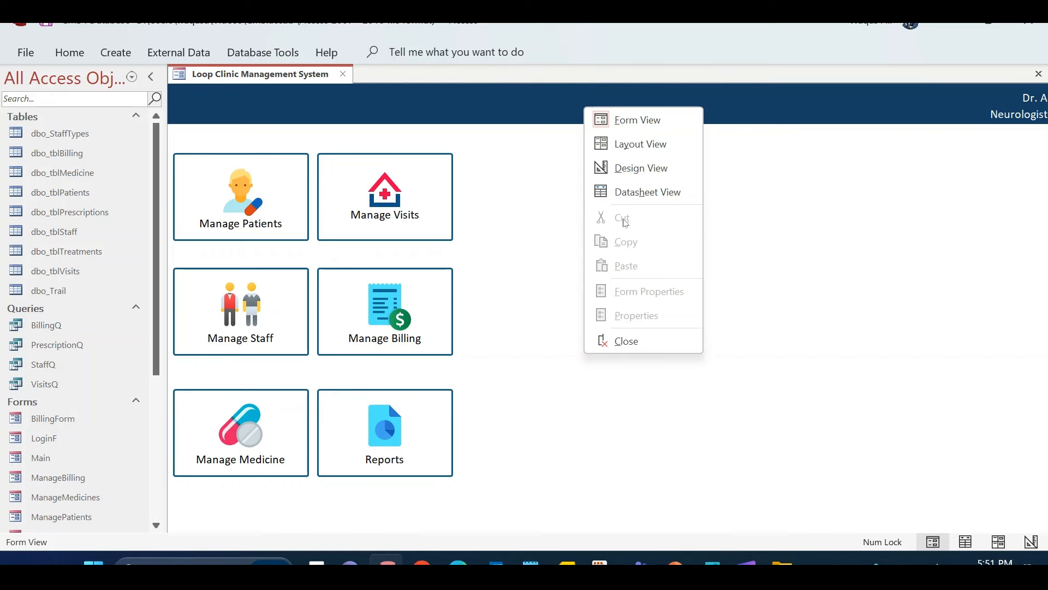
pyautogui.click(633, 167)
pyautogui.click(152, 77)
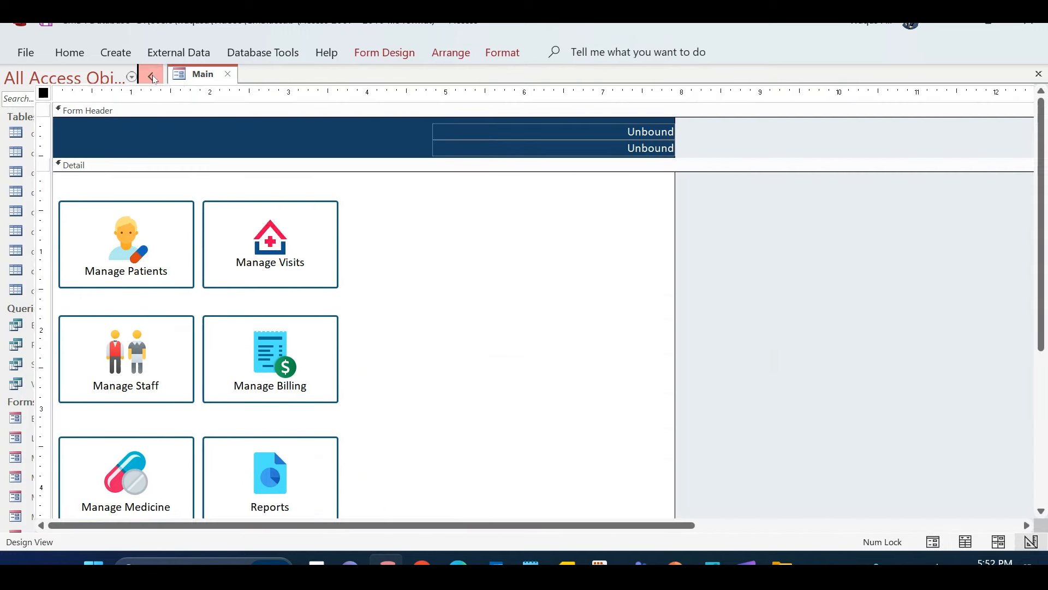
pyautogui.scroll(-3, 328, 317)
pyautogui.click(298, 322)
pyautogui.click(385, 53)
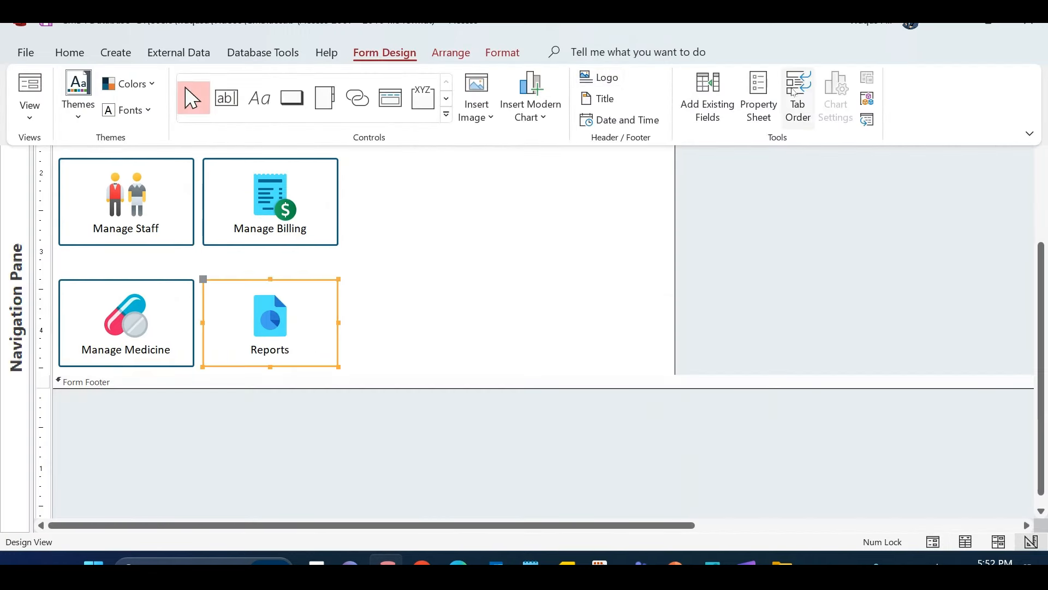
pyautogui.click(759, 104)
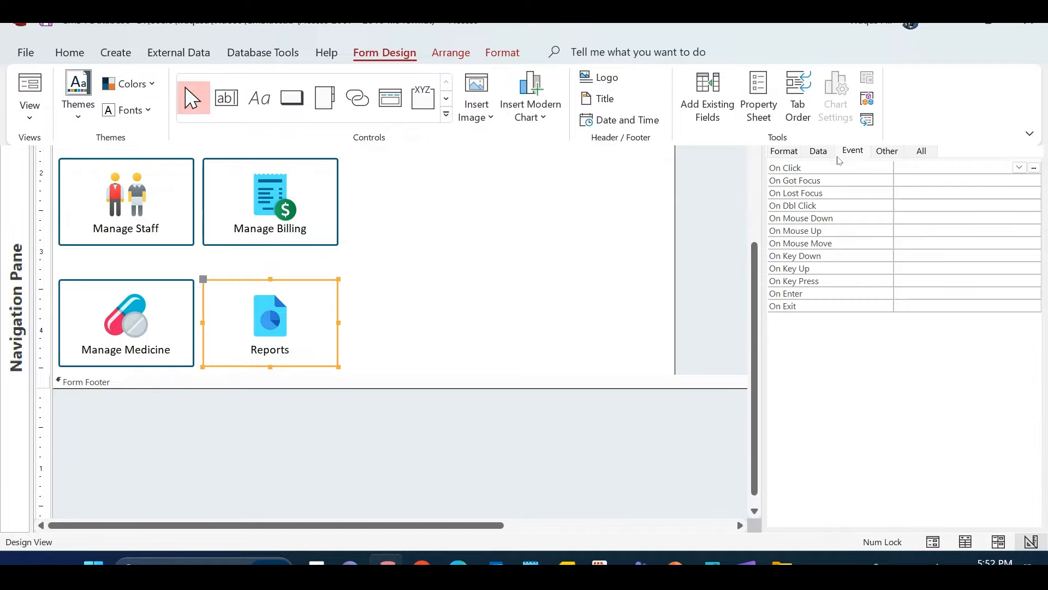
# Create an On Click event procedure for the Reports button with the Code Builder and add blank lines inside it
pyautogui.click(1034, 168)
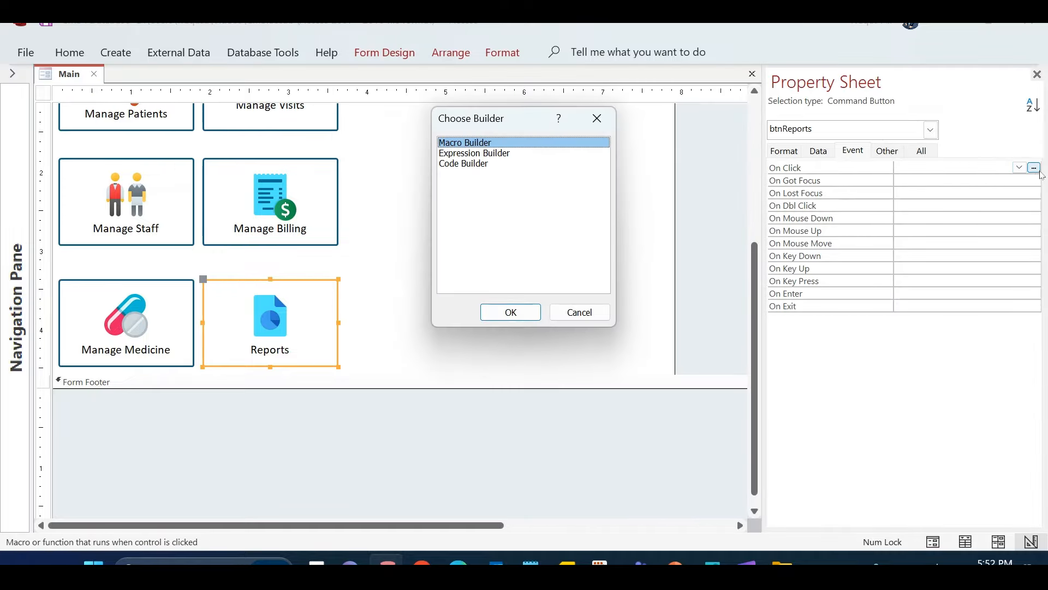
pyautogui.doubleClick(462, 165)
pyautogui.press('Return')
pyautogui.press('Return')
pyautogui.press('Return')
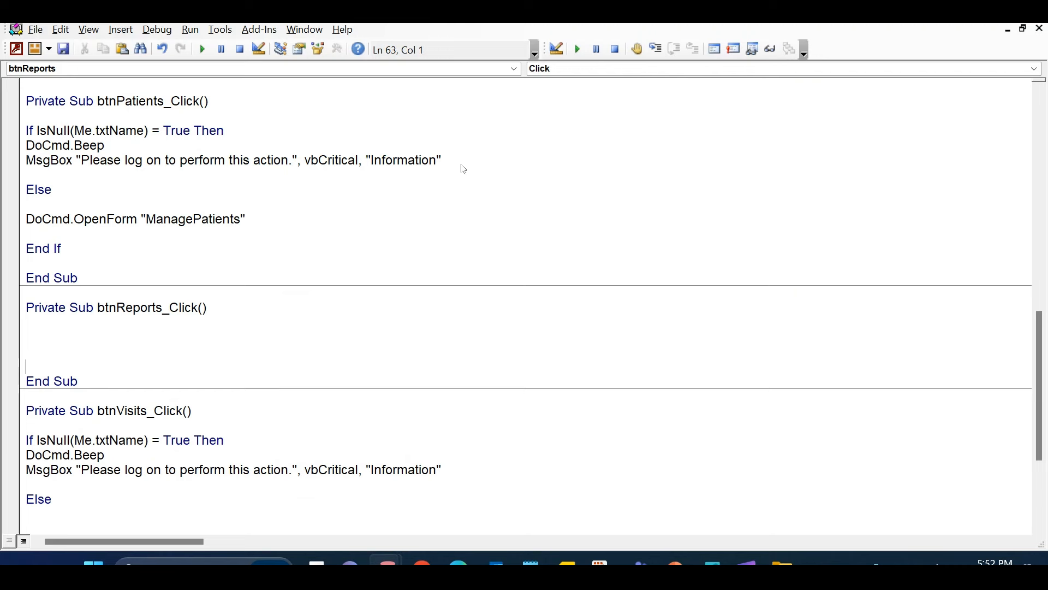
# Copy the login check If block from btnPatients_Click into the btnReports_Click procedure
pyautogui.moveTo(99, 241); pyautogui.dragTo(21, 131)
pyautogui.hotkey('ctrl', 'c')
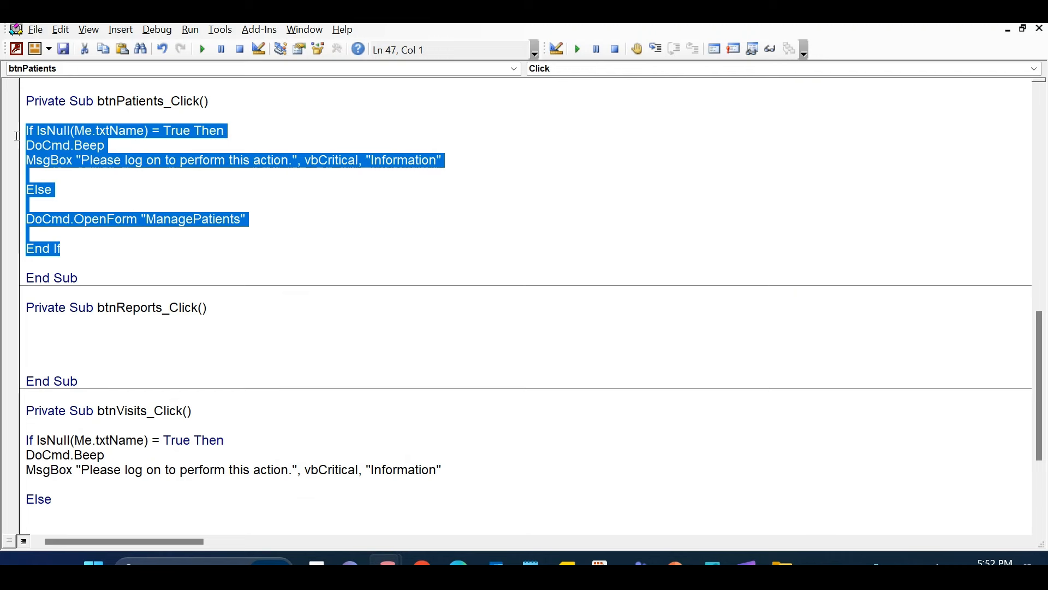
pyautogui.click(92, 332)
pyautogui.hotkey('ctrl', 'v')
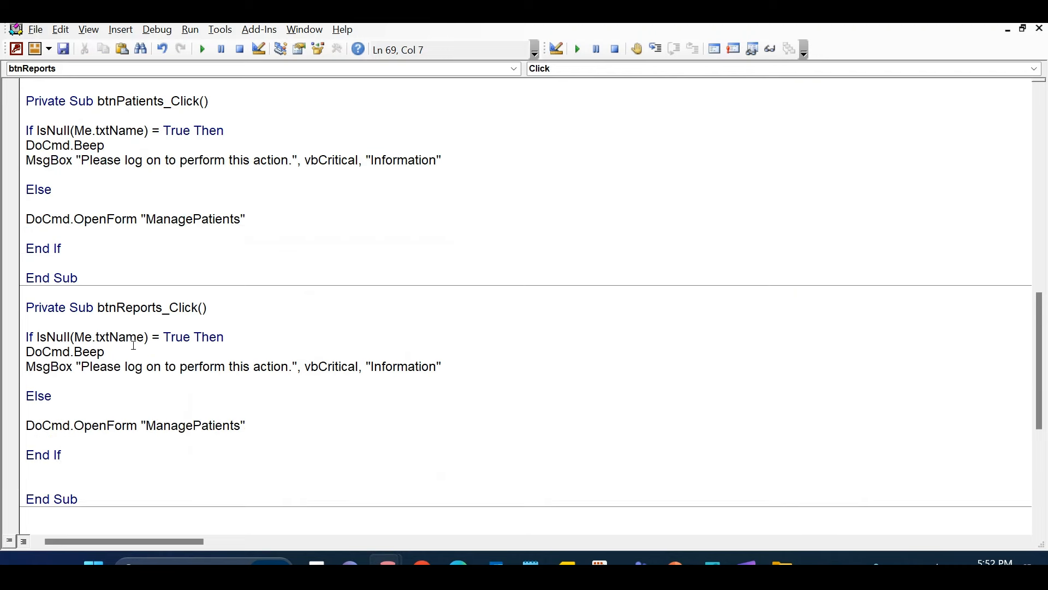
pyautogui.moveTo(442, 367); pyautogui.dragTo(10, 341)
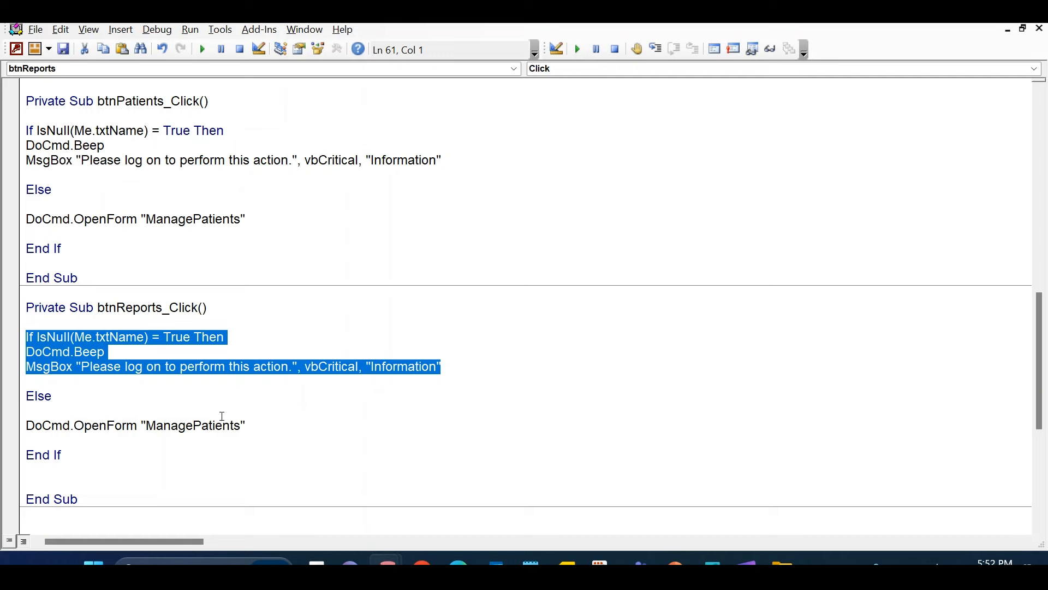
# Change the form opened by btnReports_Click to "ReportsF", compile the code and close the code editor
pyautogui.doubleClick(205, 430)
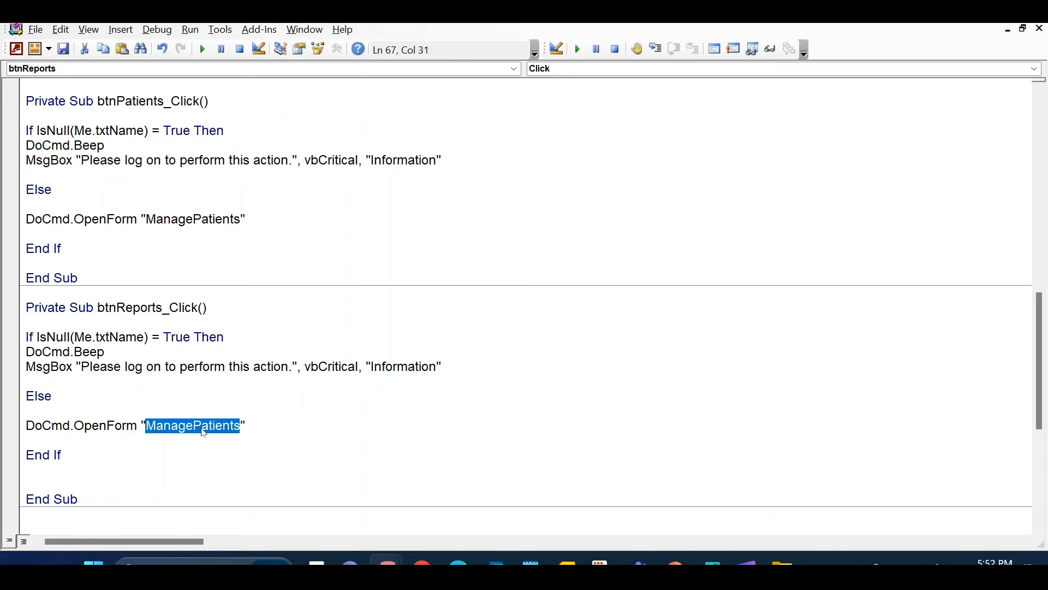
pyautogui.write('Reports')
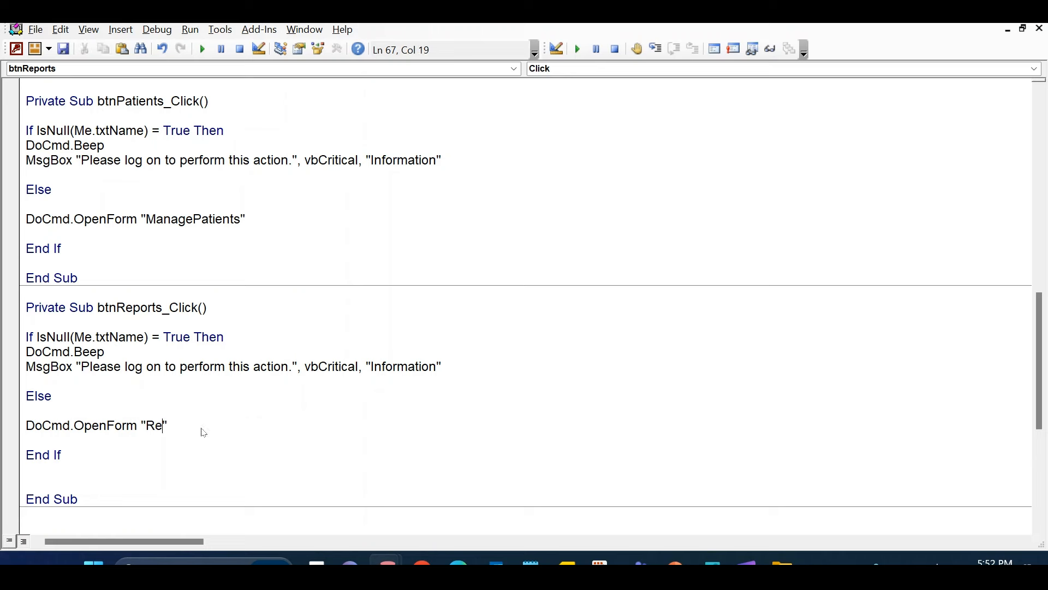
pyautogui.write('F')
pyautogui.click(157, 29)
pyautogui.click(158, 47)
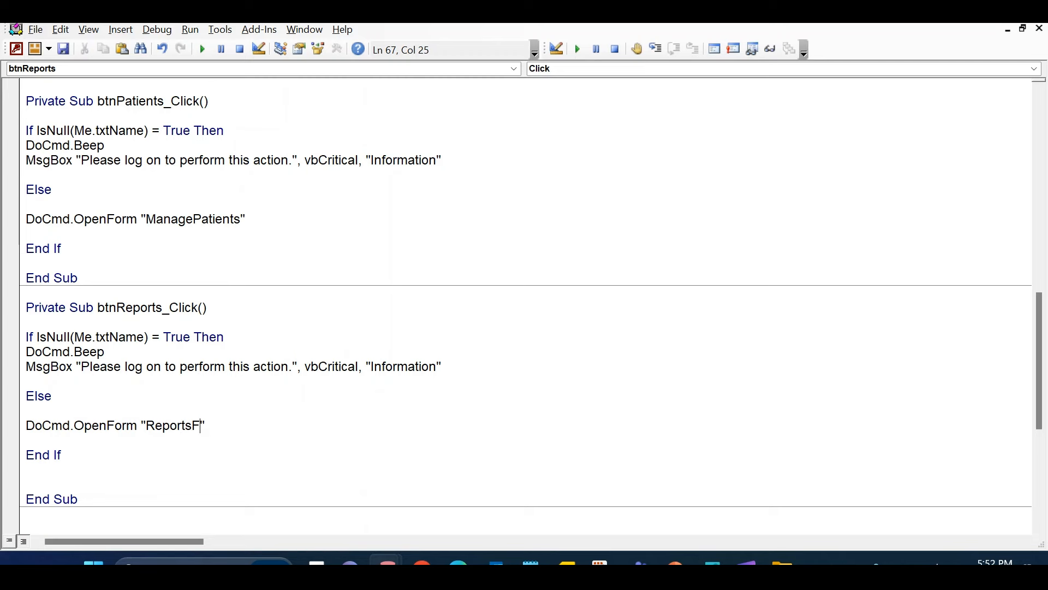
pyautogui.click(1032, 16)
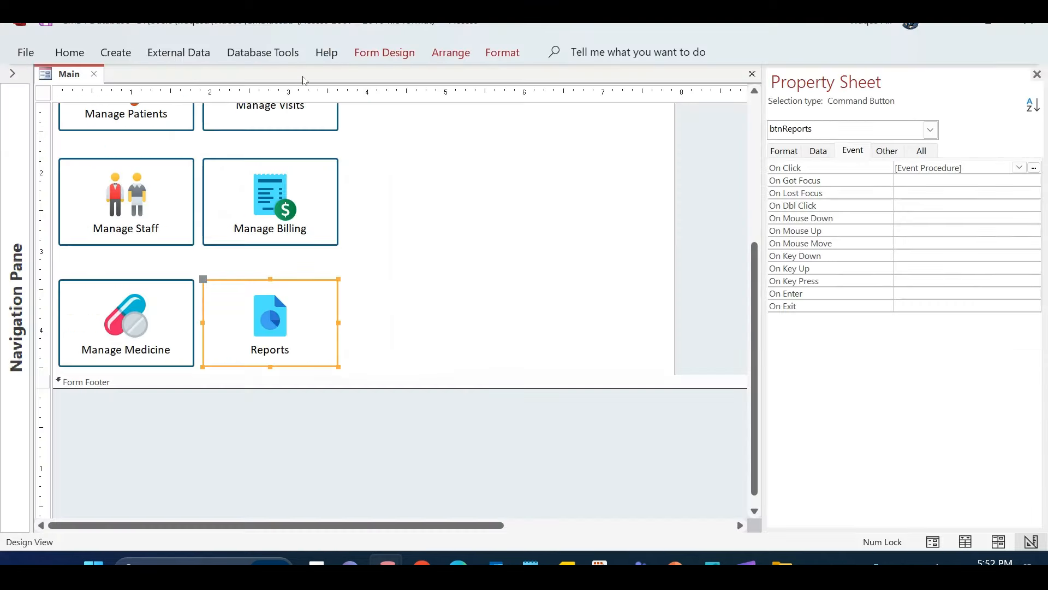
# Switch the main form to Form View and close the login window that covers it
pyautogui.rightClick(66, 79)
pyautogui.click(106, 165)
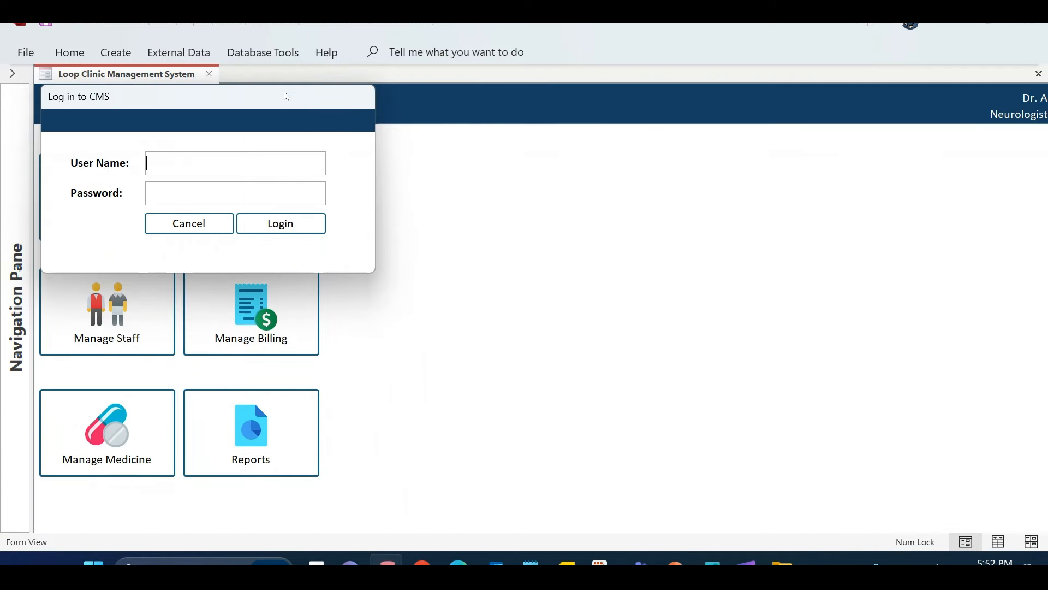
pyautogui.moveTo(284, 95); pyautogui.dragTo(566, 298)
pyautogui.rightClick(562, 300)
pyautogui.click(562, 323)
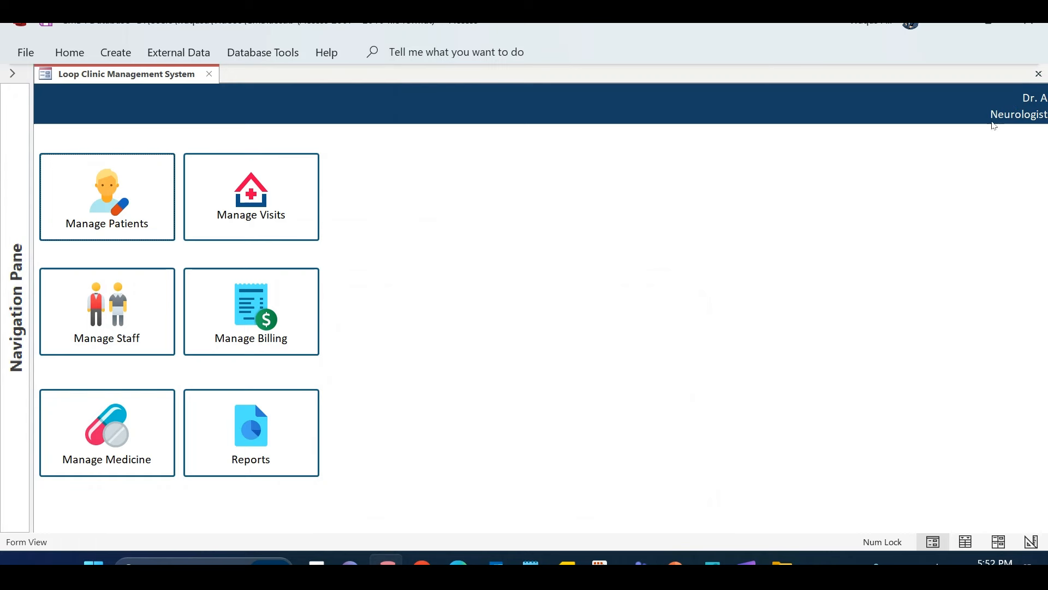
# Test the Reports button by opening the report form, closing it and opening it again
pyautogui.click(292, 451)
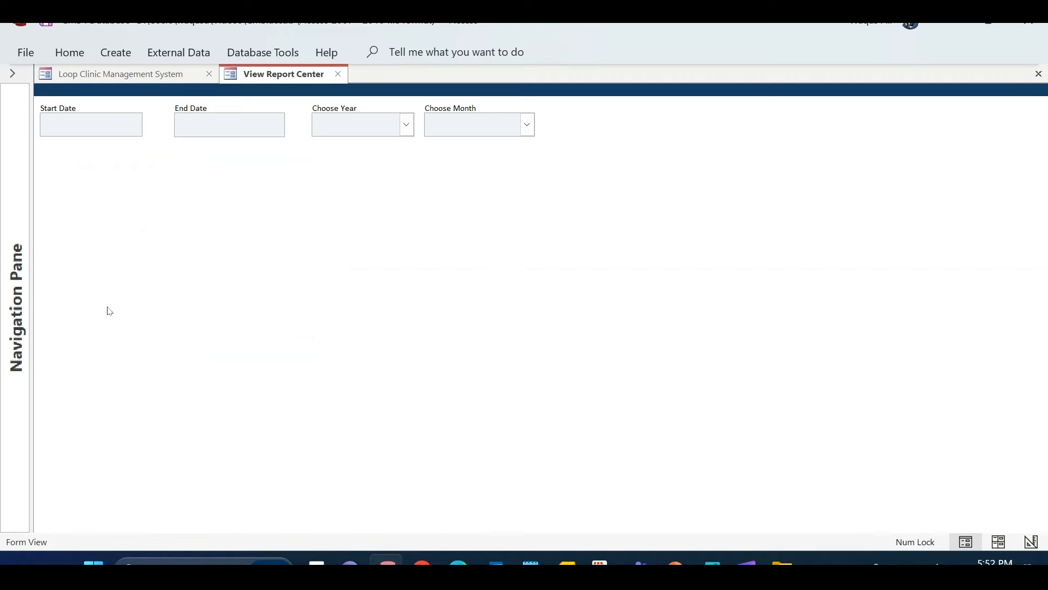
pyautogui.click(338, 74)
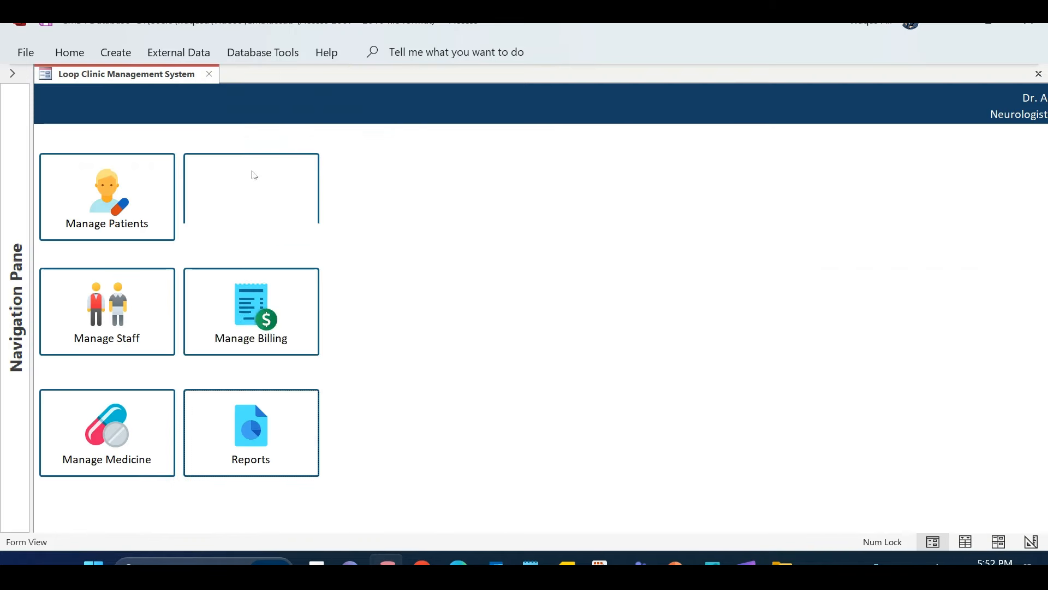
pyautogui.click(244, 447)
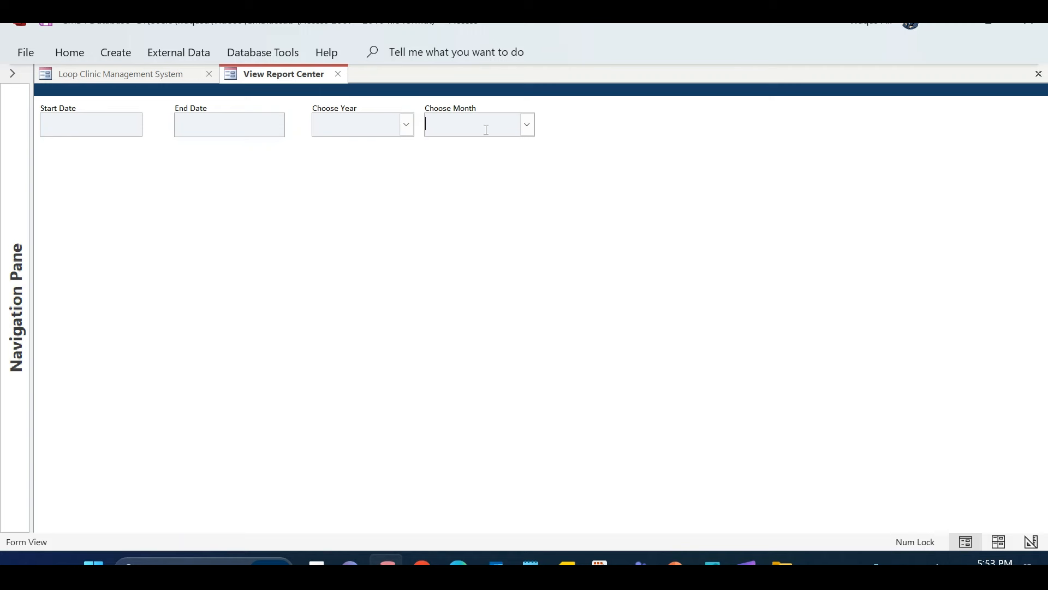
# Check the entries offered by the Choose Year and Choose Month lists on the report form
pyautogui.click(406, 124)
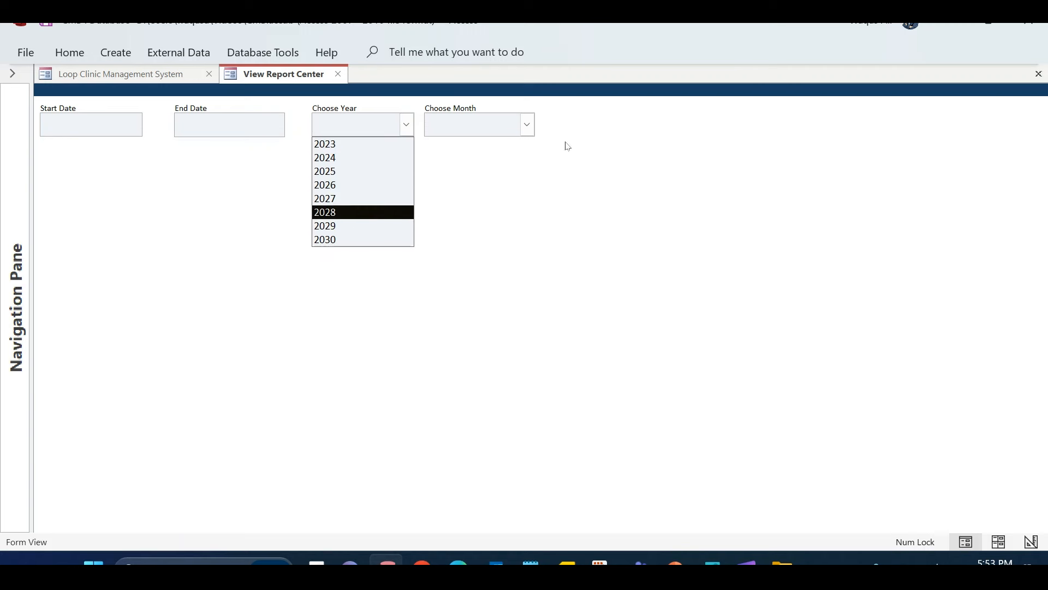
pyautogui.click(527, 124)
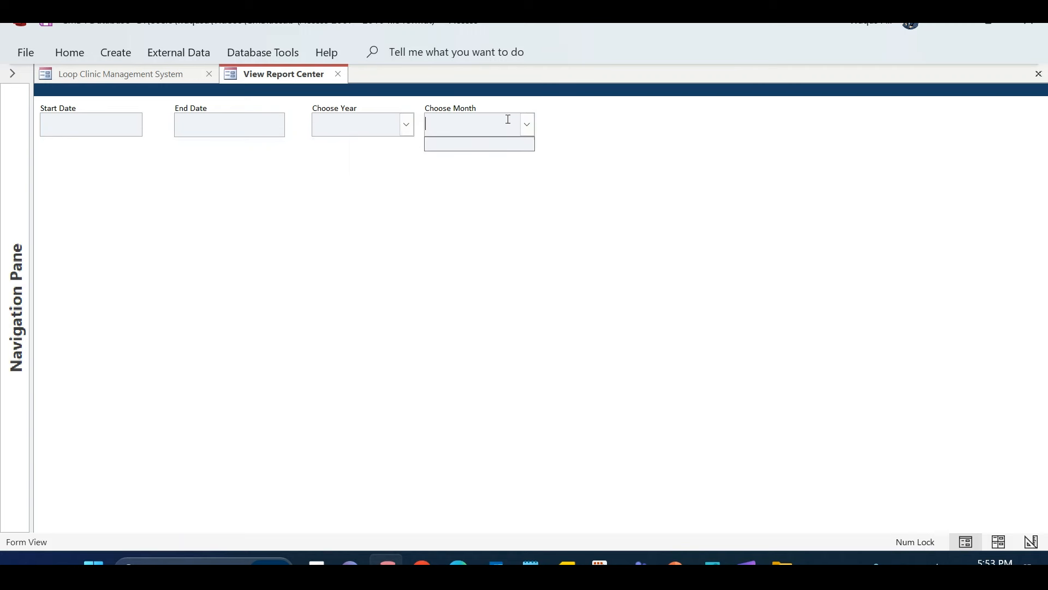
pyautogui.click(458, 143)
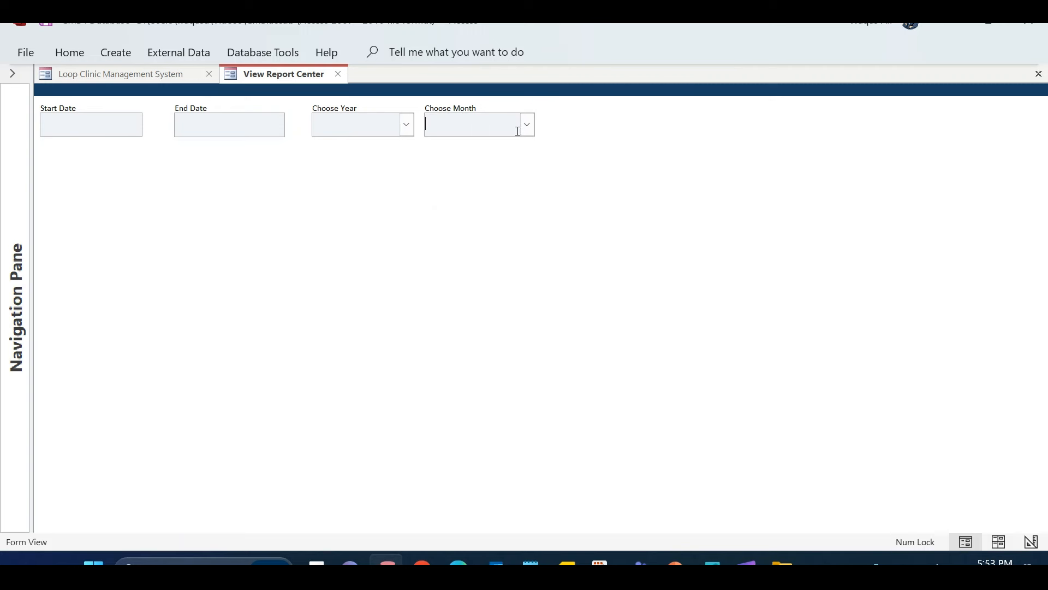
pyautogui.click(529, 128)
pyautogui.click(483, 155)
# Switch the report form to Design View
pyautogui.rightClick(473, 205)
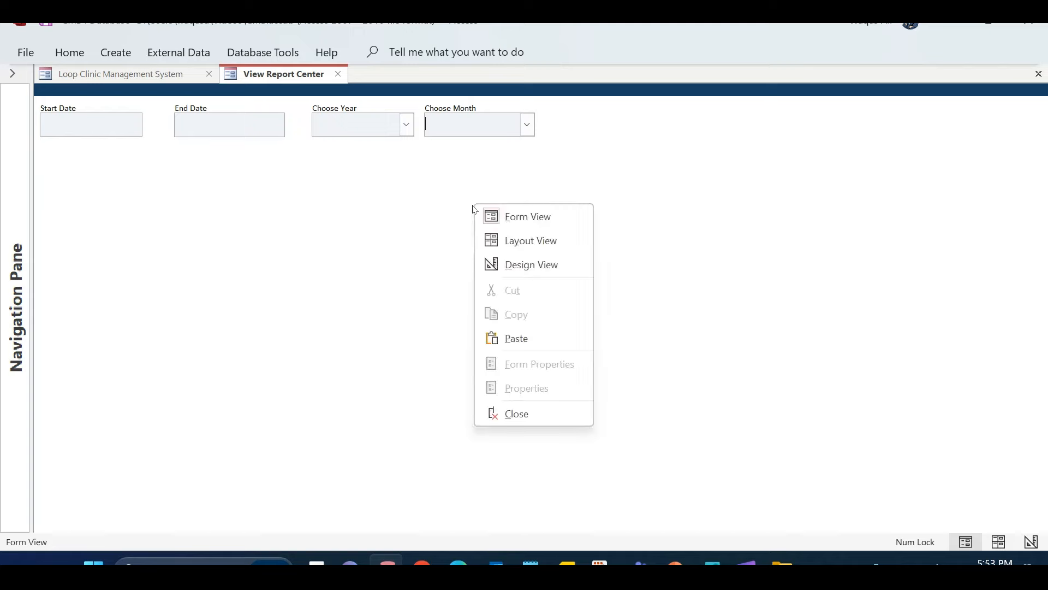
pyautogui.click(539, 267)
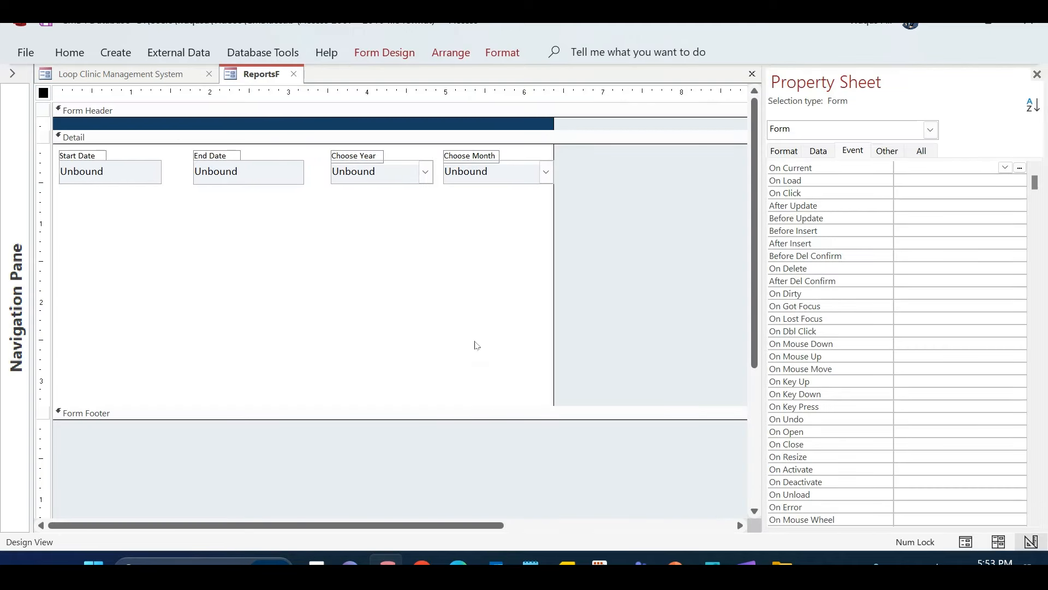
# Widen the report form slightly and open the Row Source query builder for the Choose Month combo box
pyautogui.moveTo(553, 208); pyautogui.dragTo(566, 210)
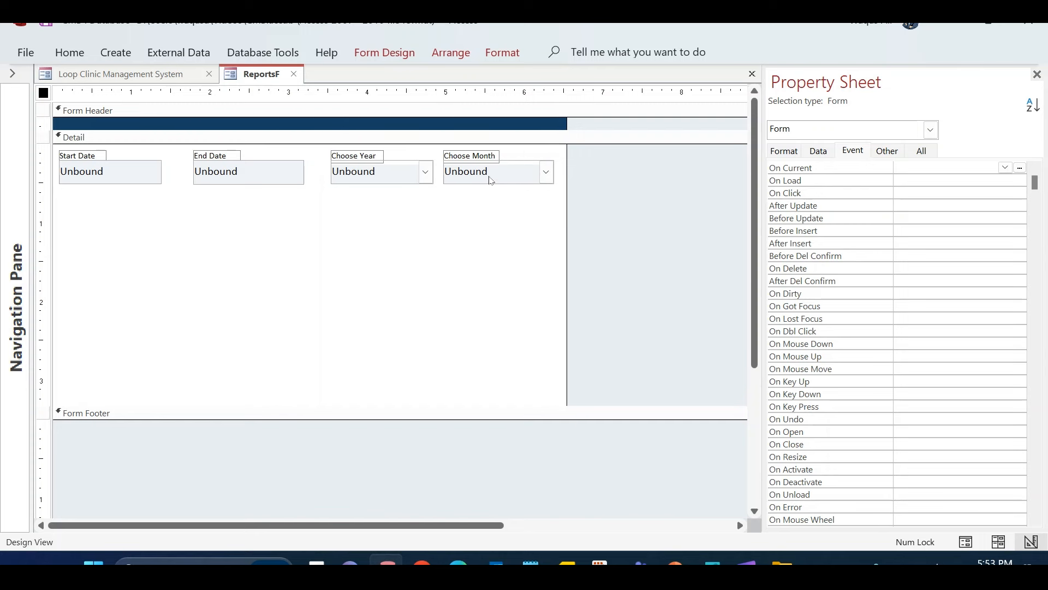
pyautogui.click(490, 177)
pyautogui.click(814, 154)
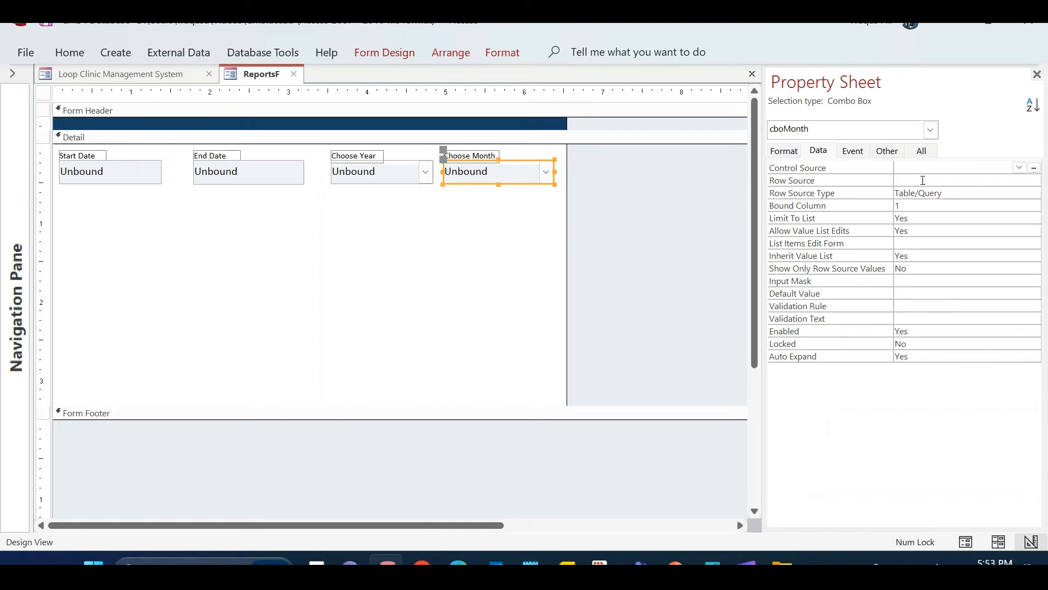
pyautogui.click(922, 180)
pyautogui.click(1035, 180)
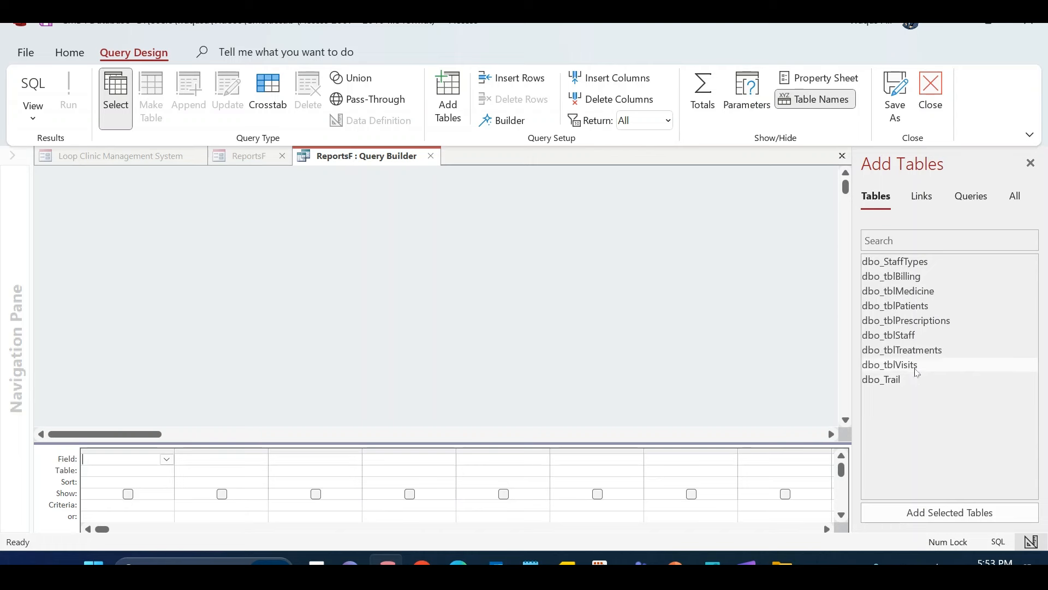
# Add the dbo_tblVisits table to the query and lengthen its field list to show every field
pyautogui.doubleClick(917, 368)
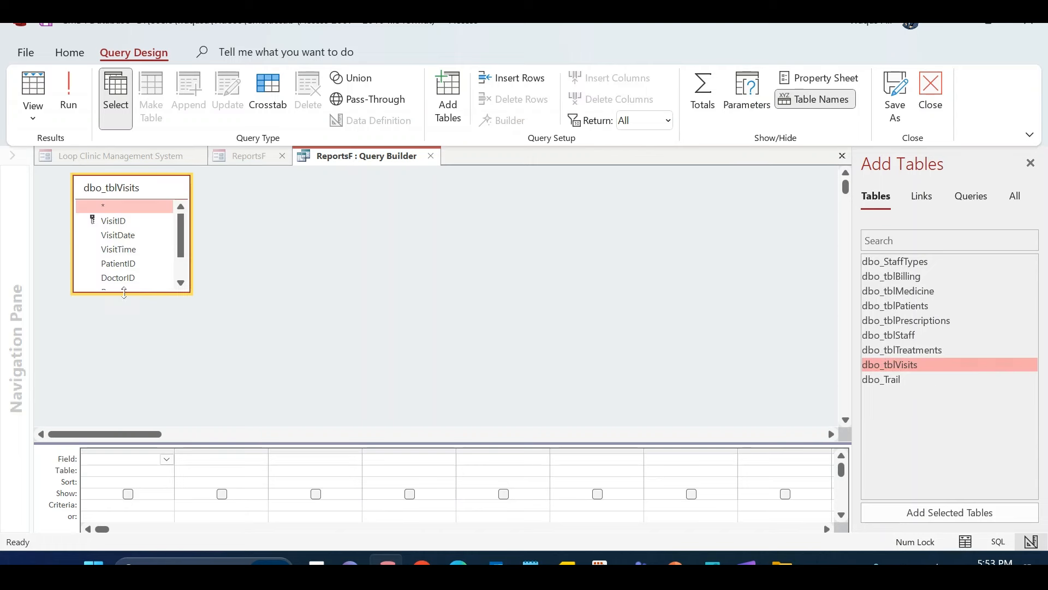
pyautogui.moveTo(143, 292); pyautogui.dragTo(147, 338)
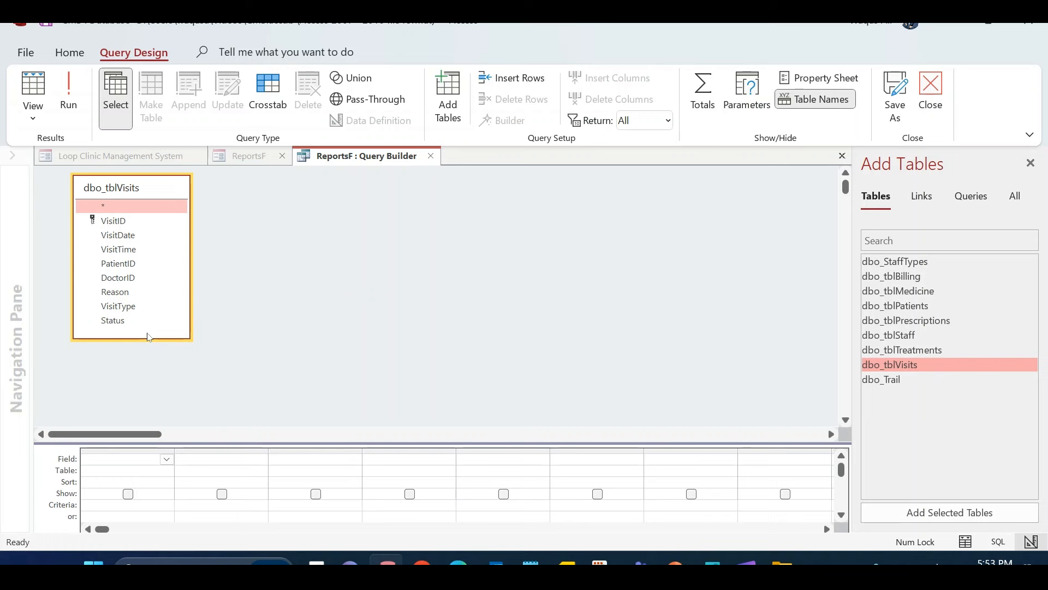
pyautogui.click(154, 235)
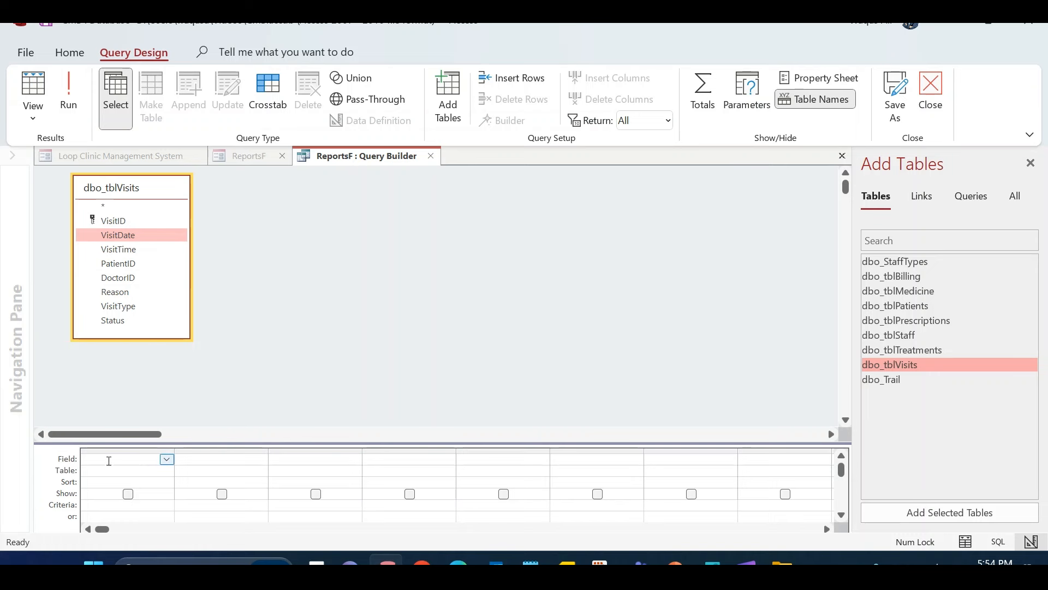
# Build a calculated field in the first query column with the expression M: Month([dbo_tblVisits]![VisitDate])
pyautogui.rightClick(108, 459)
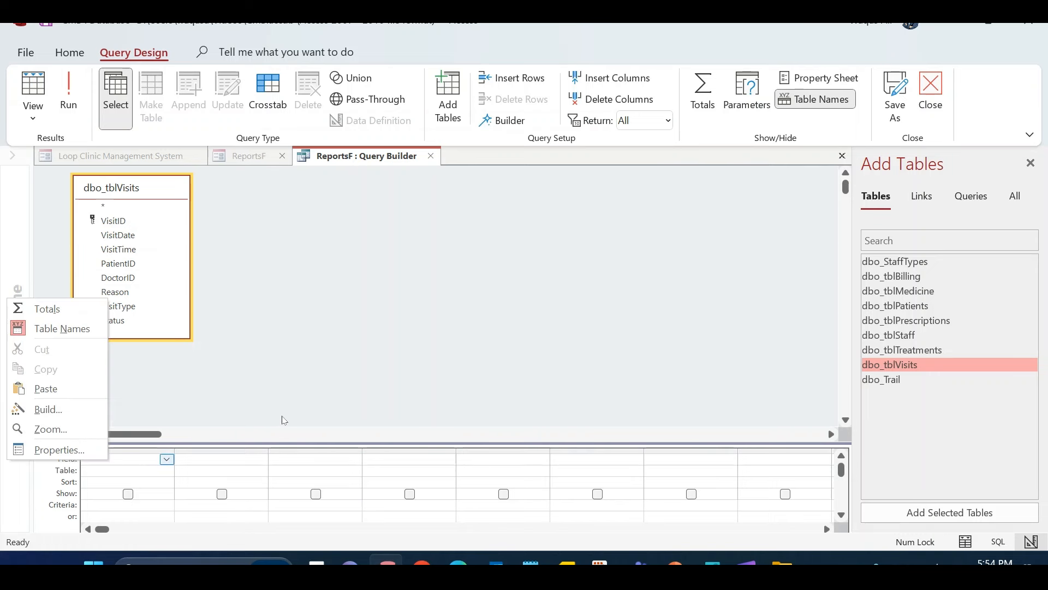
pyautogui.click(123, 462)
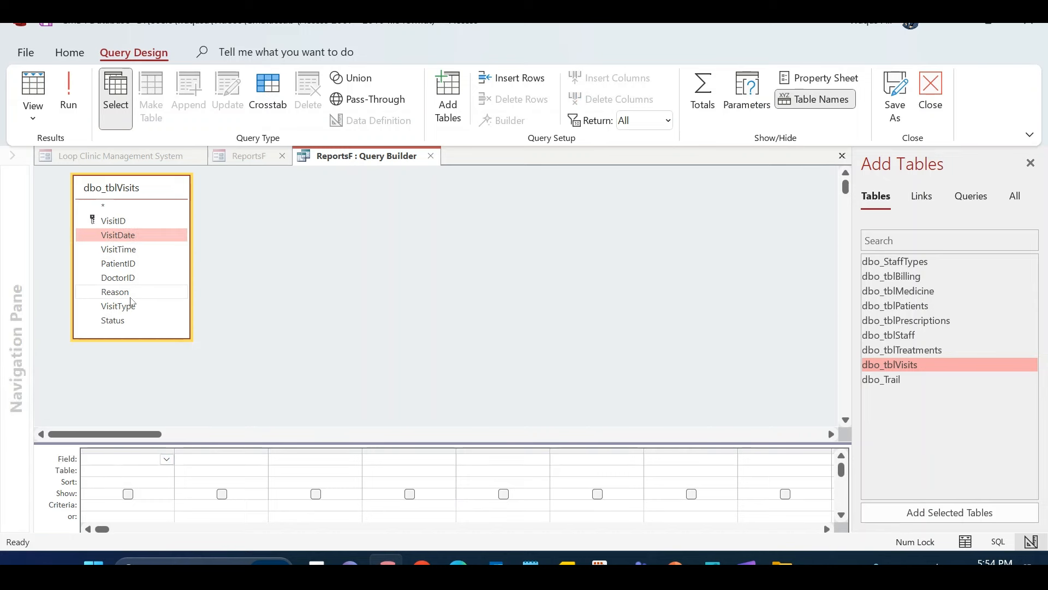
pyautogui.click(98, 460)
pyautogui.rightClick(100, 459)
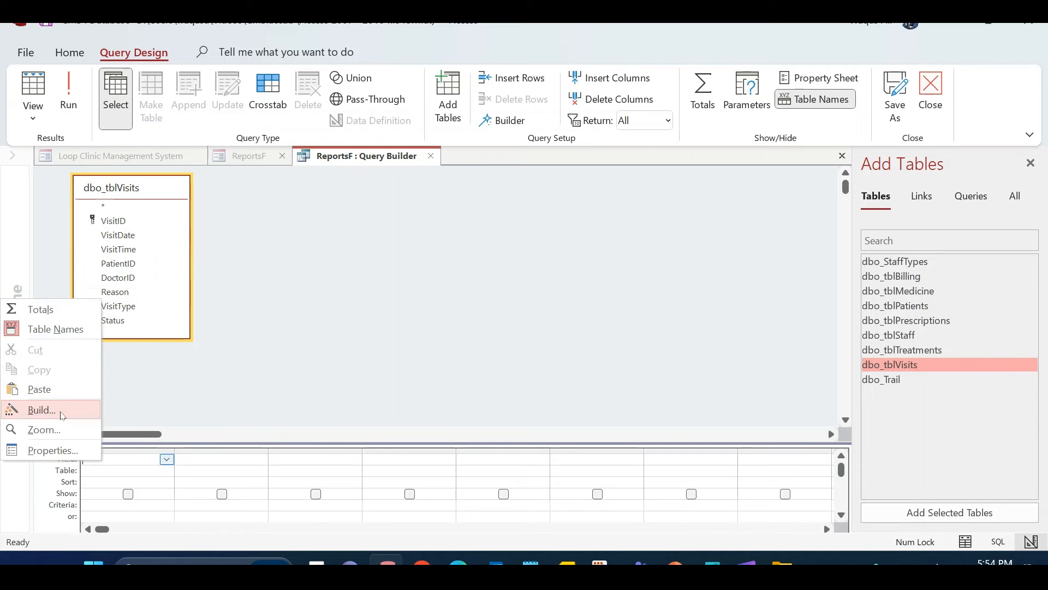
pyautogui.click(42, 410)
pyautogui.write('M:')
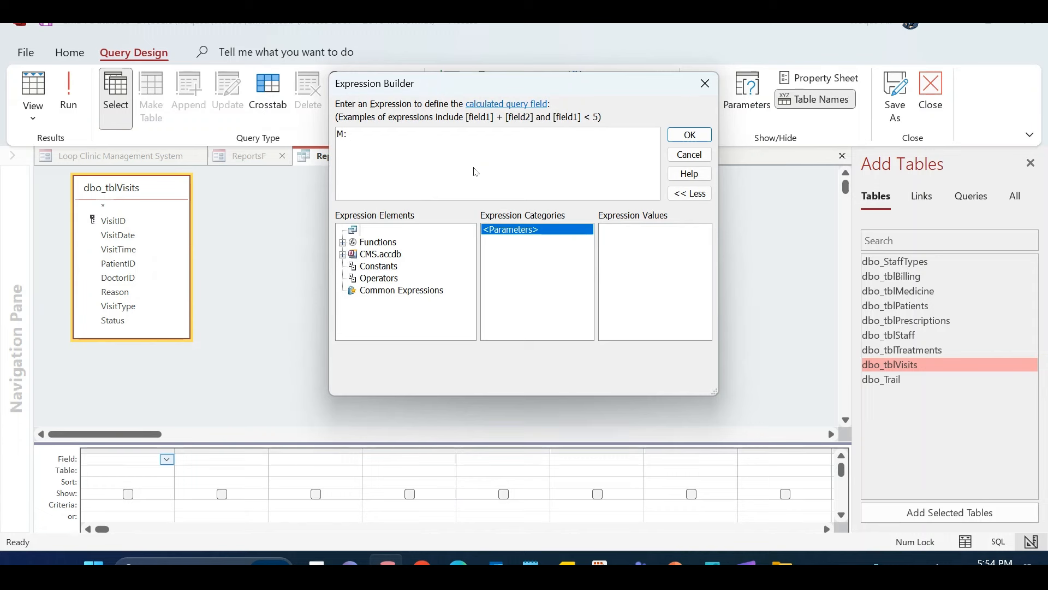
pyautogui.write('month(')
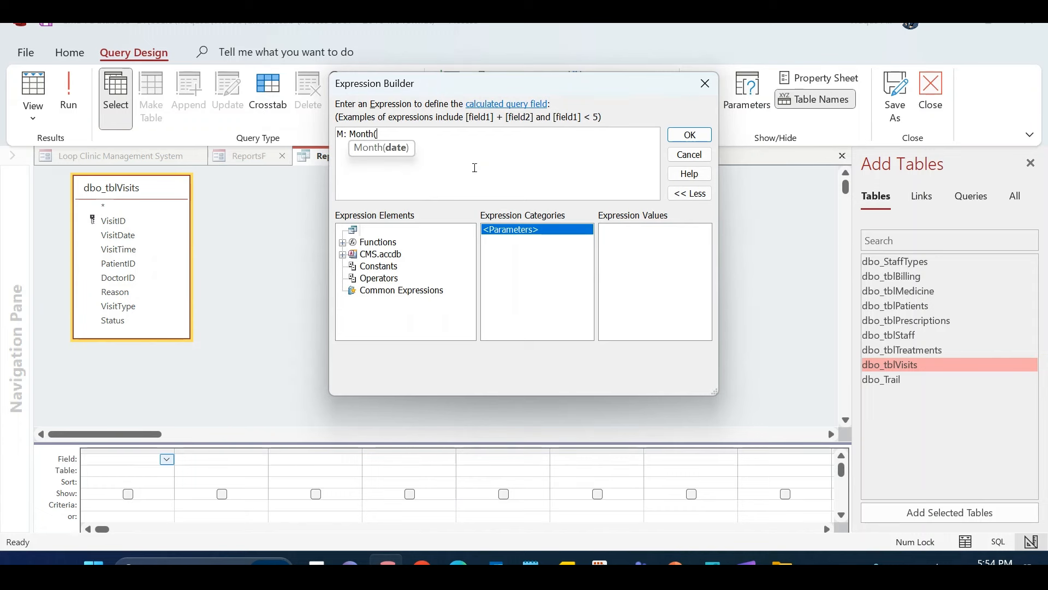
pyautogui.write('db')
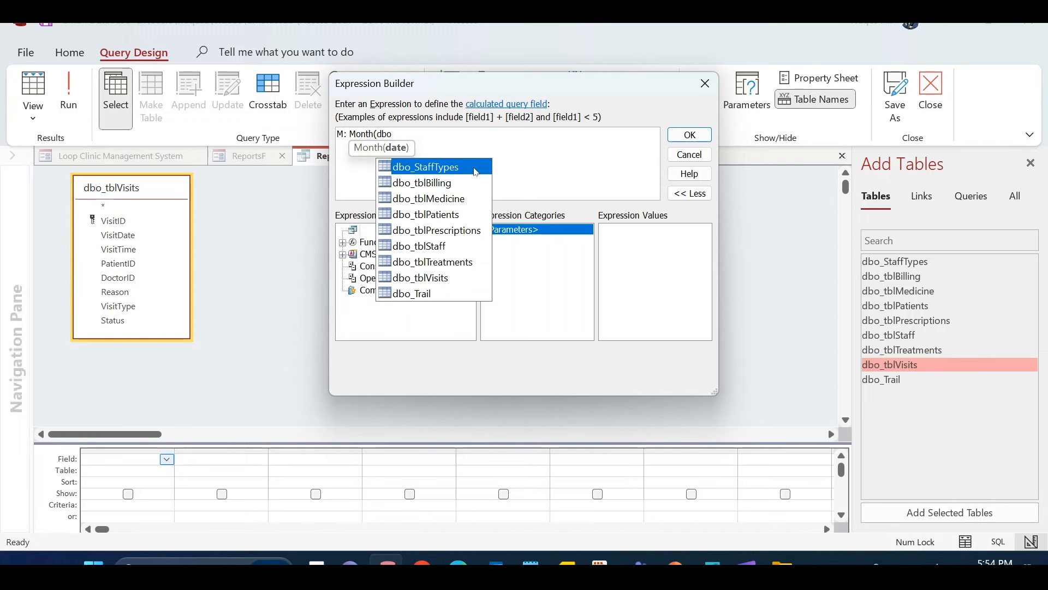
pyautogui.write('o')
pyautogui.press('Down')
pyautogui.press('Down')
pyautogui.press('Down')
pyautogui.press('Down')
pyautogui.press('Down')
pyautogui.press('Down')
pyautogui.press('Down')
pyautogui.press('Tab')
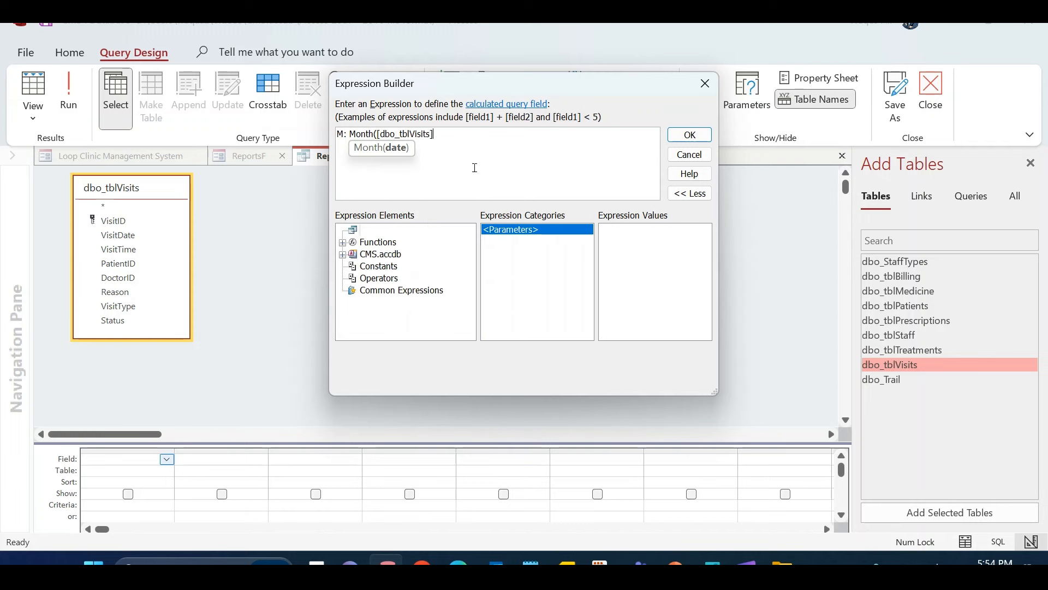
pyautogui.write('!vi')
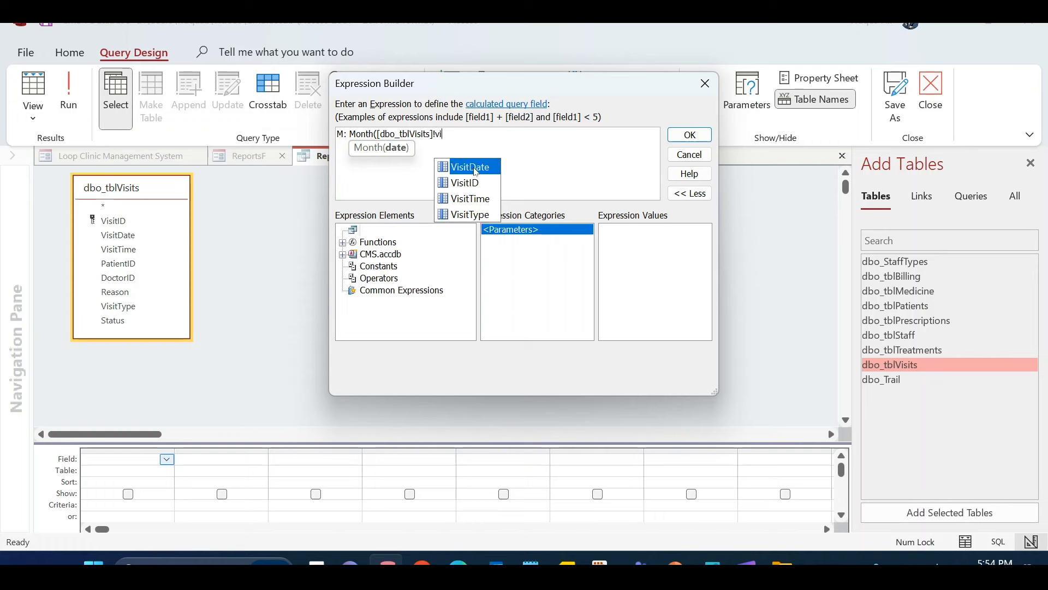
pyautogui.press('Tab')
pyautogui.write(')')
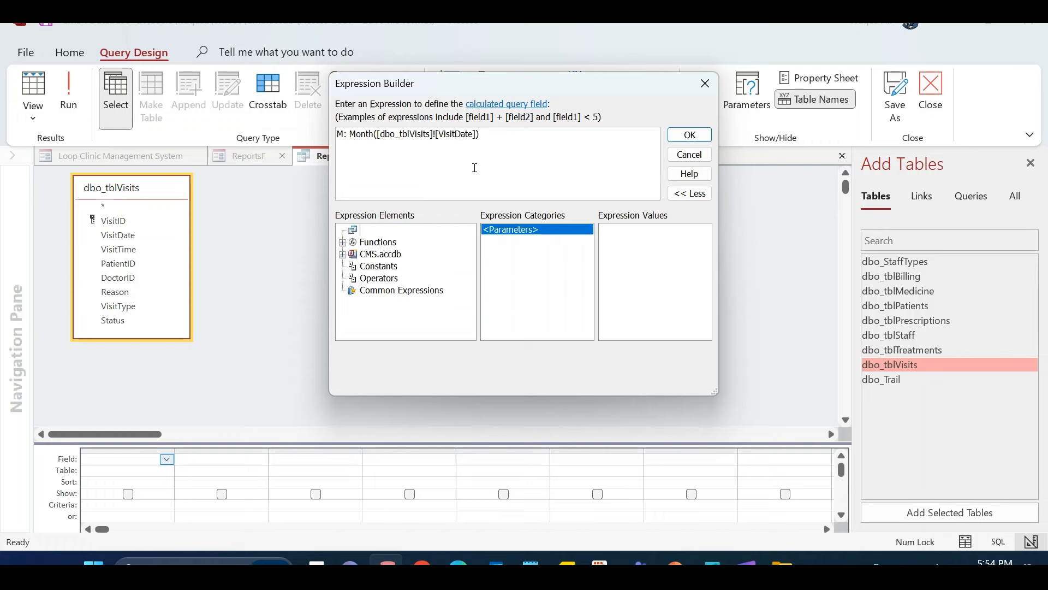
pyautogui.click(686, 137)
# Run the query and look through the values in the M column for repeated months
pyautogui.click(73, 100)
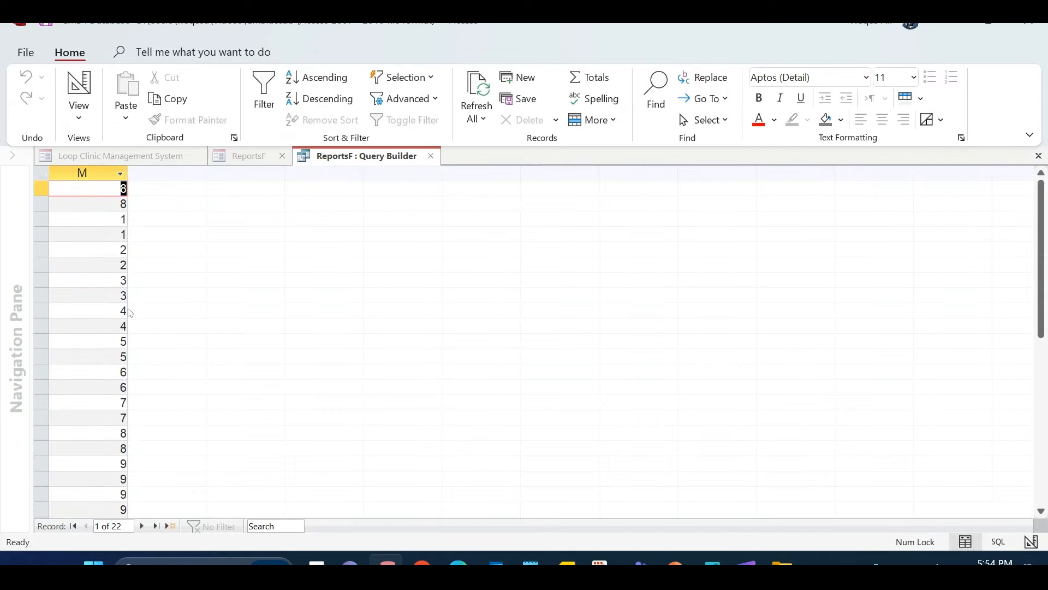
pyautogui.scroll(-1, 128, 317)
pyautogui.scroll(1, 127, 318)
pyautogui.scroll(-2, 111, 423)
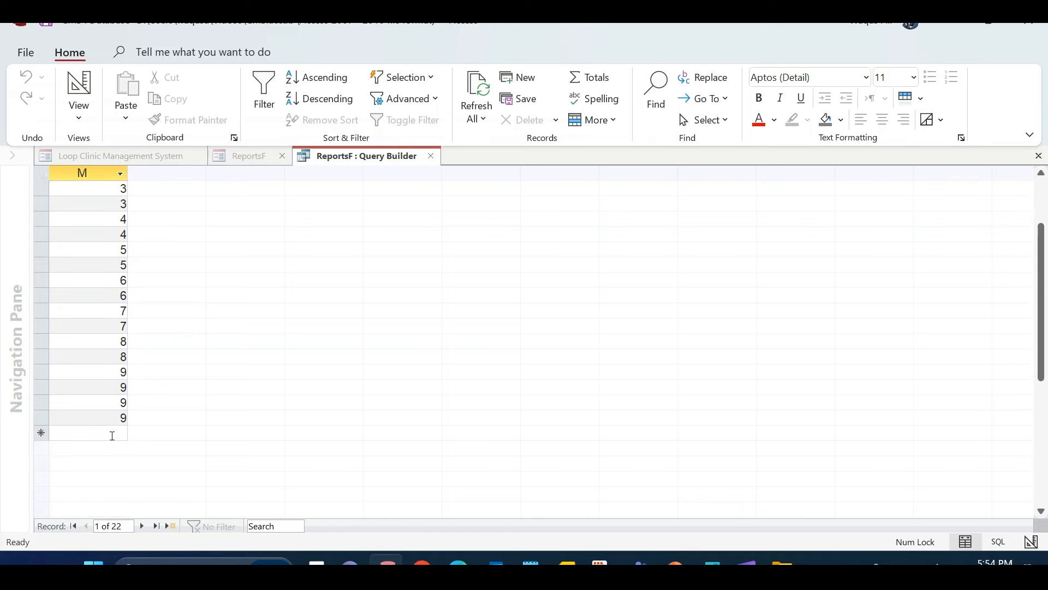
pyautogui.scroll(2, 97, 312)
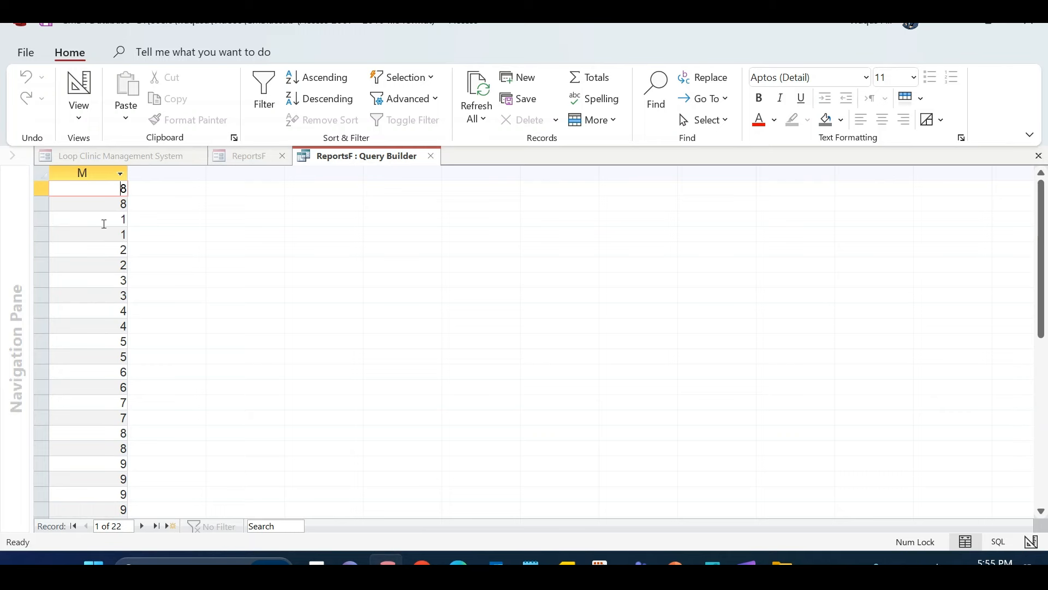
# Return the query to Design View and set its Unique Values property to Yes
pyautogui.rightClick(366, 157)
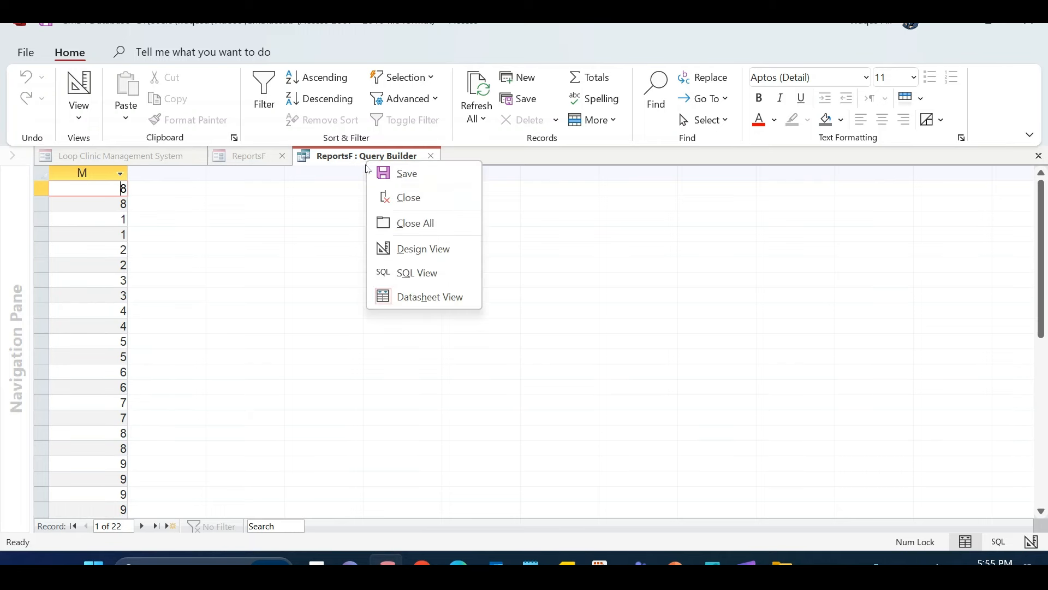
pyautogui.click(421, 252)
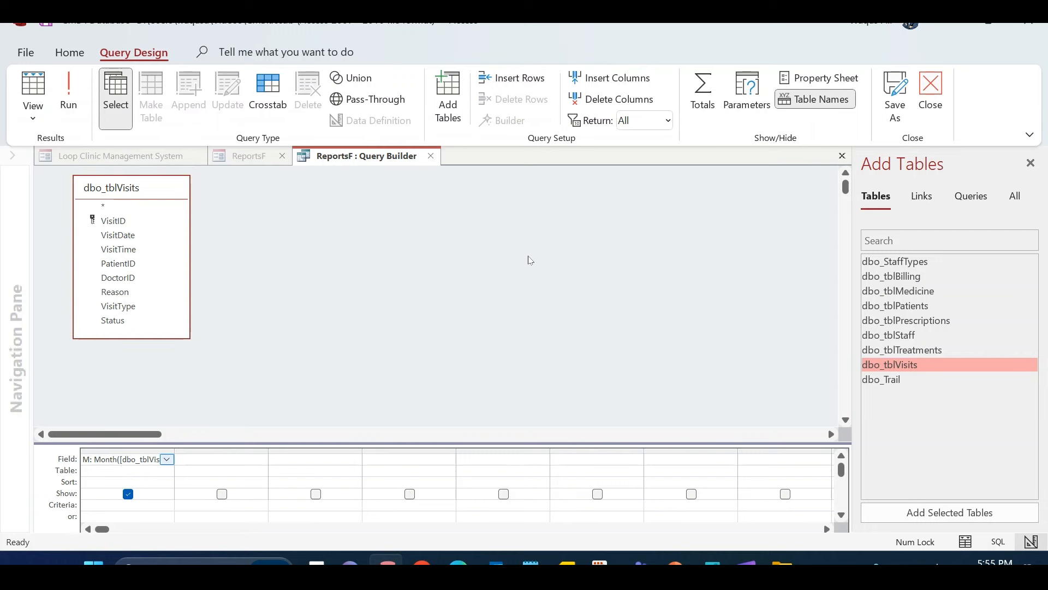
pyautogui.rightClick(481, 249)
pyautogui.click(479, 230)
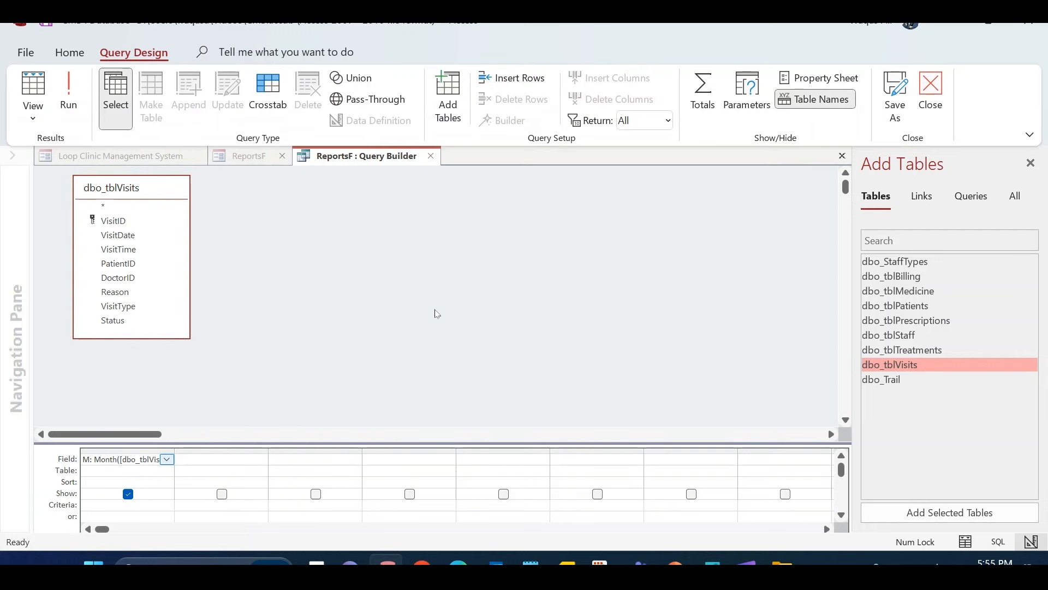
pyautogui.rightClick(434, 248)
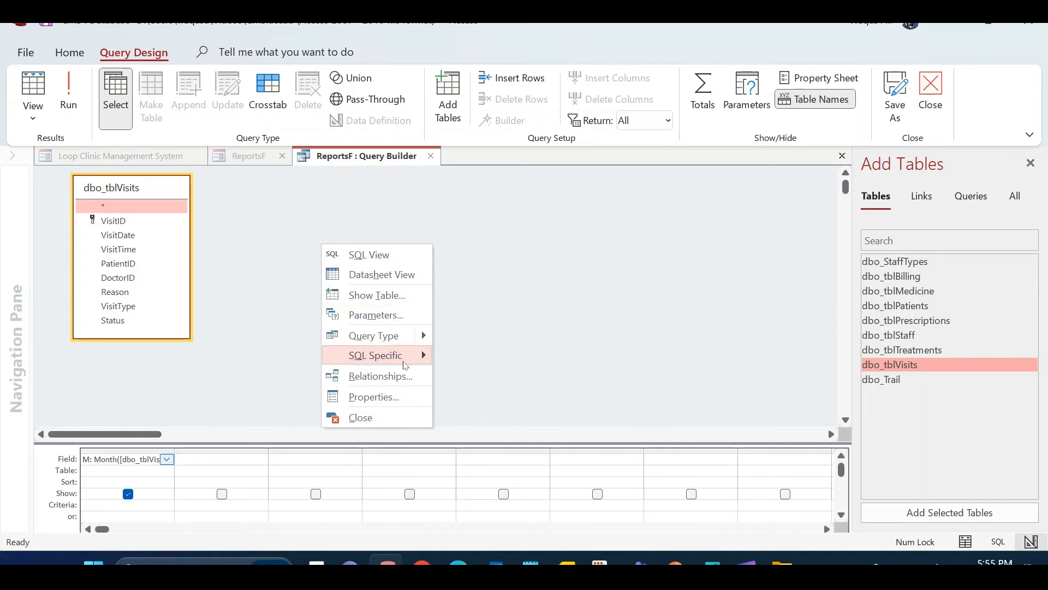
pyautogui.click(405, 400)
pyautogui.click(405, 402)
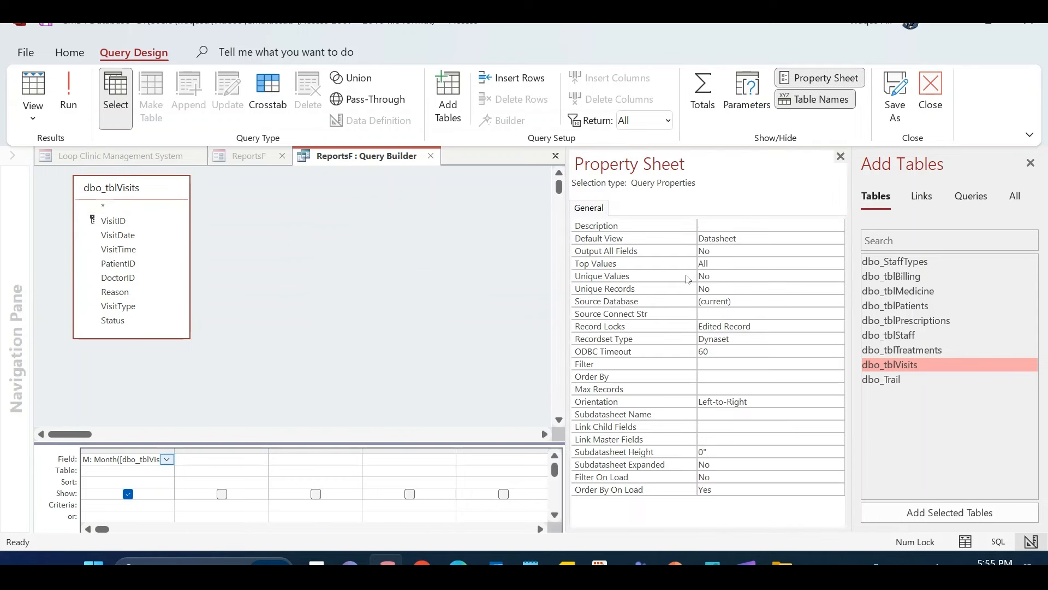
pyautogui.doubleClick(737, 278)
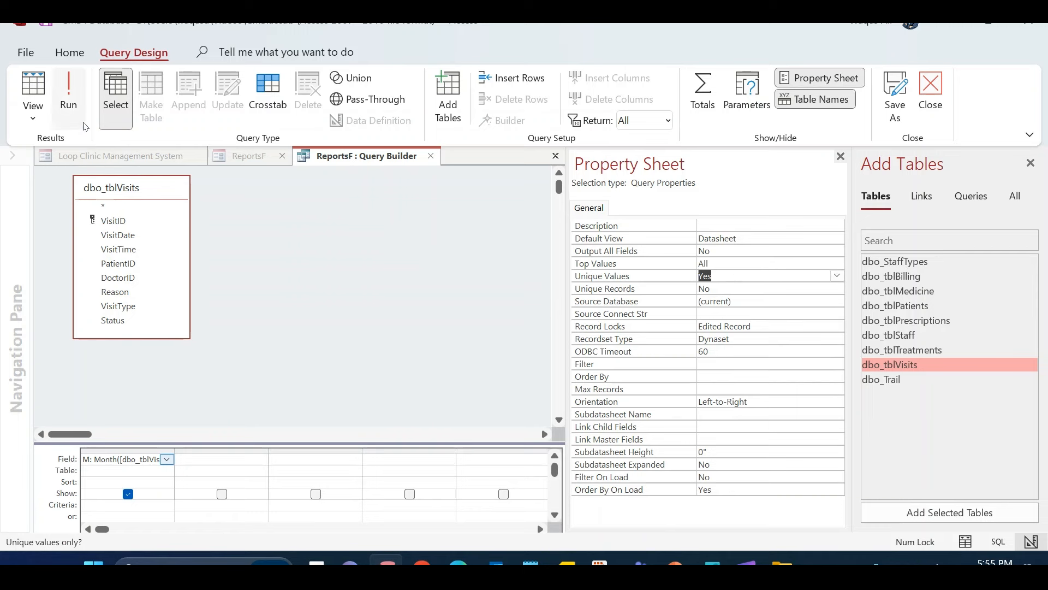
# Run the query again and check that each month number in the M column is listed only once
pyautogui.click(82, 118)
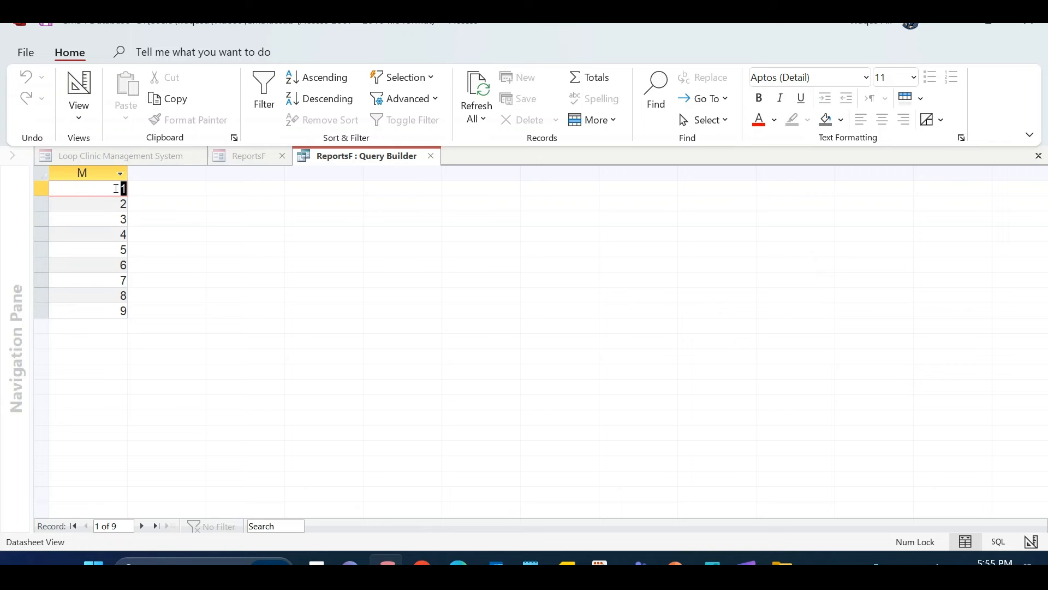
pyautogui.moveTo(119, 285); pyautogui.dragTo(129, 310)
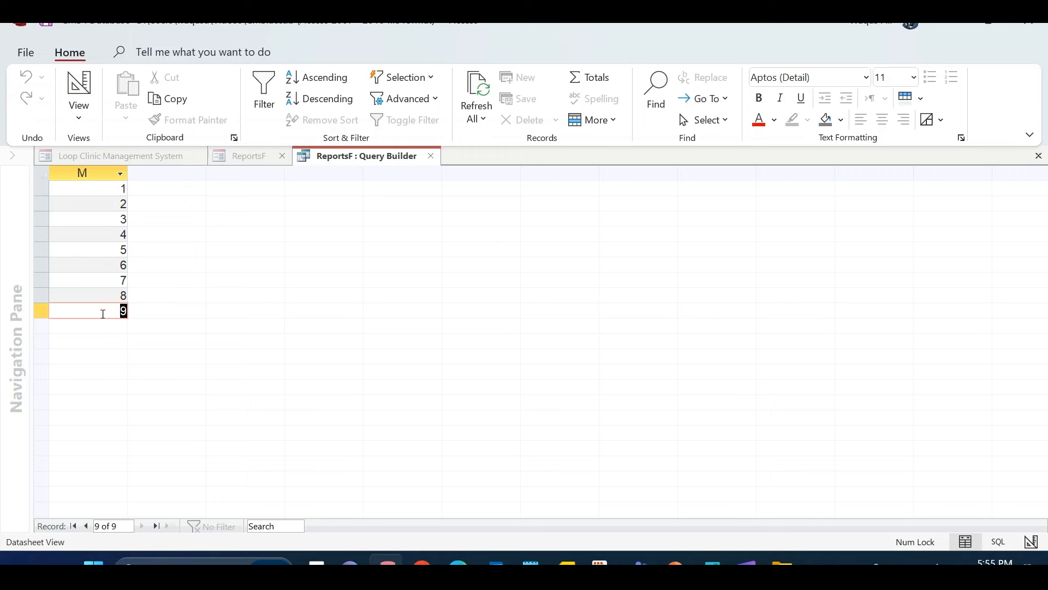
pyautogui.click(108, 267)
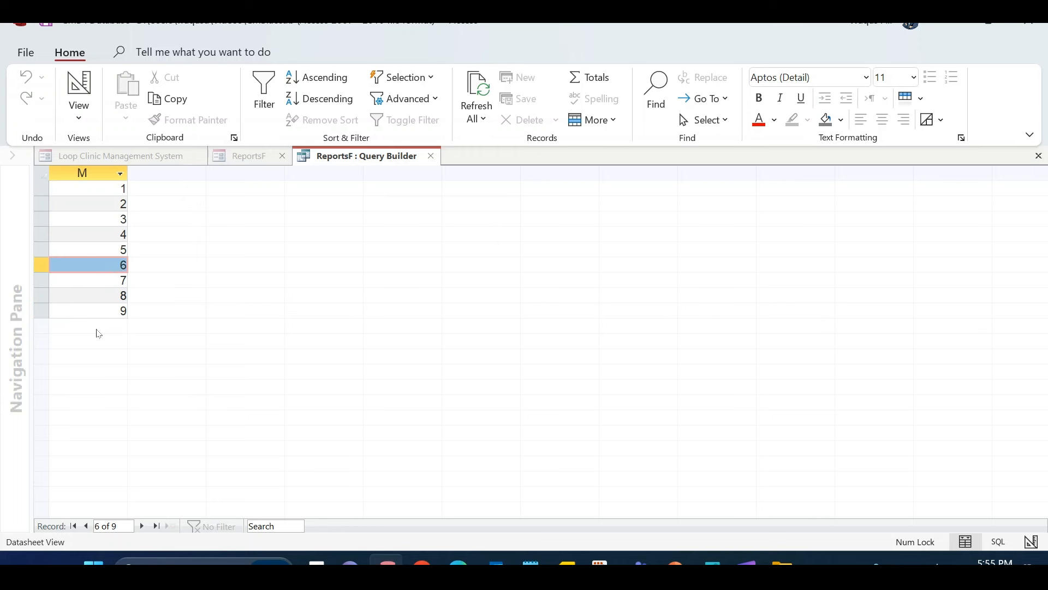
pyautogui.click(114, 313)
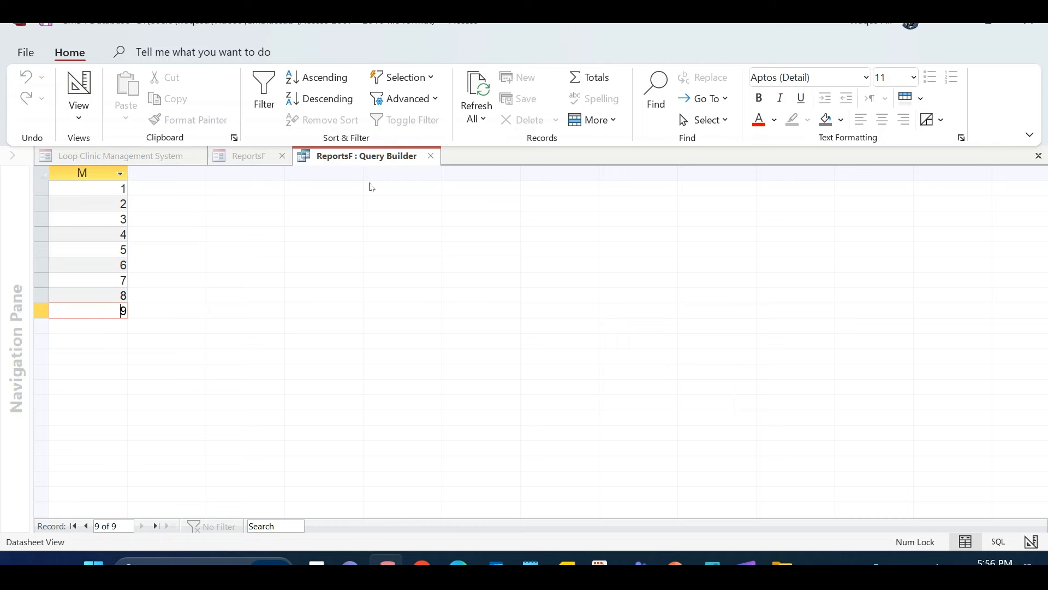
pyautogui.click(112, 174)
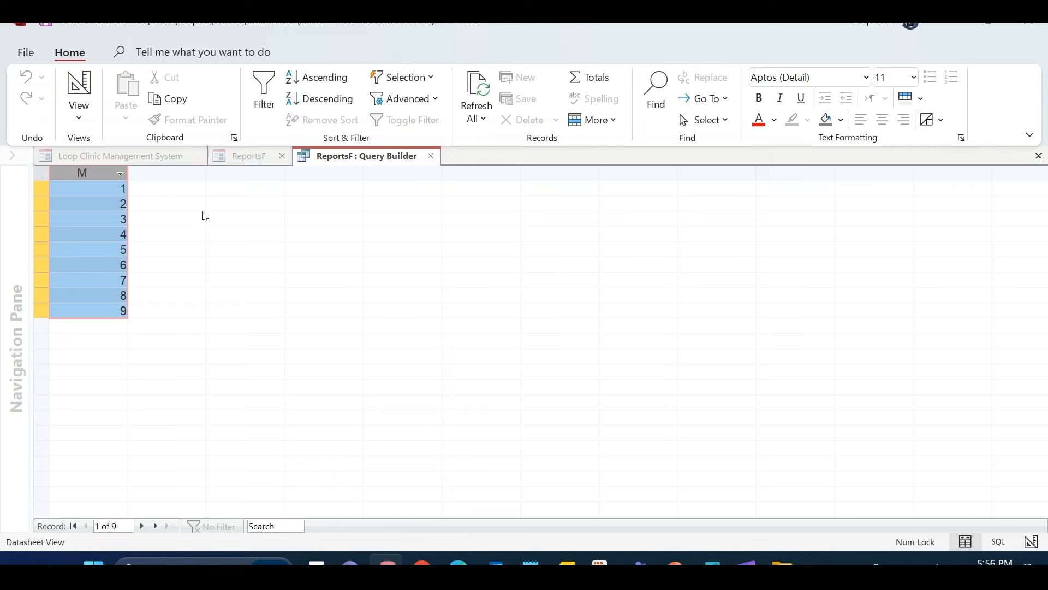
# Return the query to Design View and start a calculated field named Month in the second column using the Expression Builder
pyautogui.rightClick(346, 157)
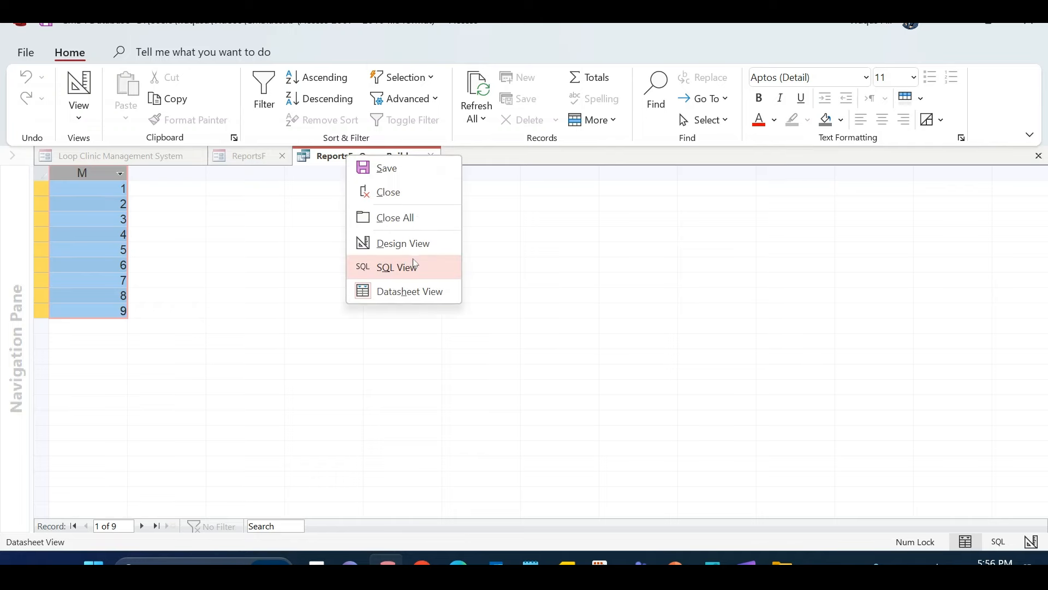
pyautogui.click(414, 240)
pyautogui.click(213, 460)
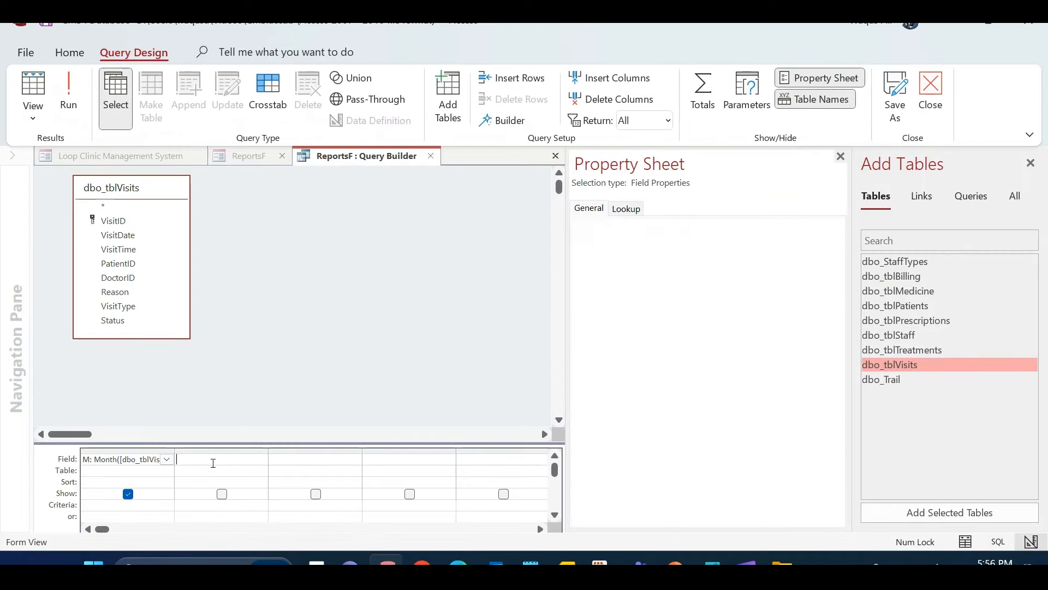
pyautogui.rightClick(213, 461)
pyautogui.click(173, 420)
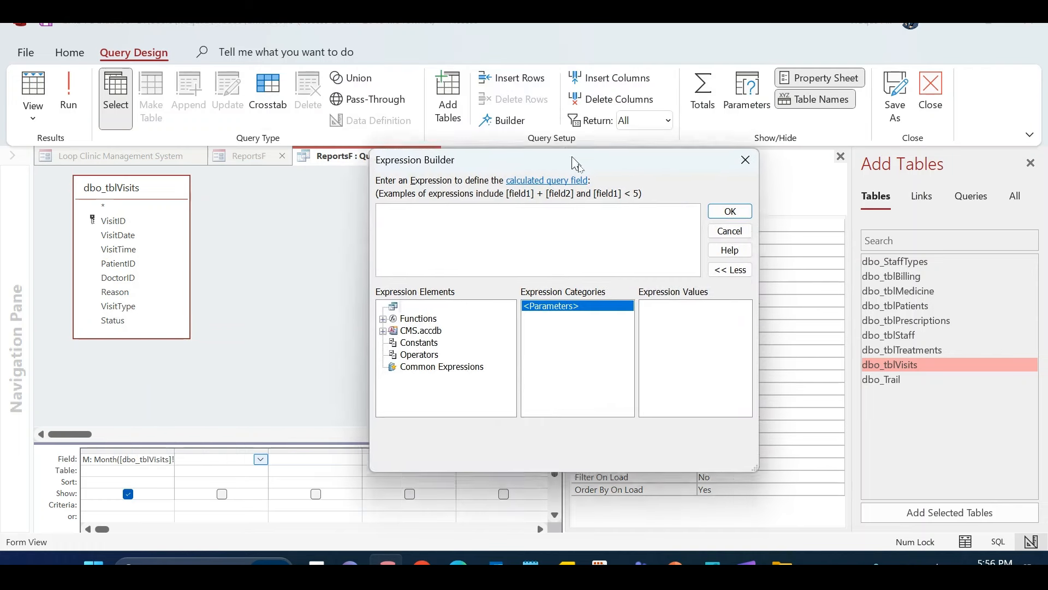
pyautogui.write('Month')
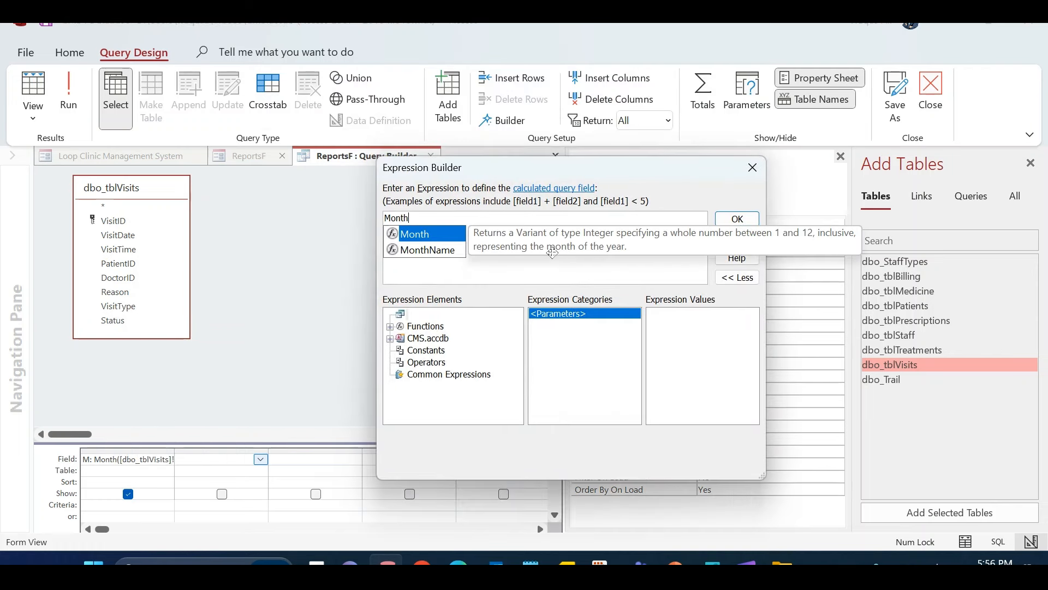
pyautogui.write('Name')
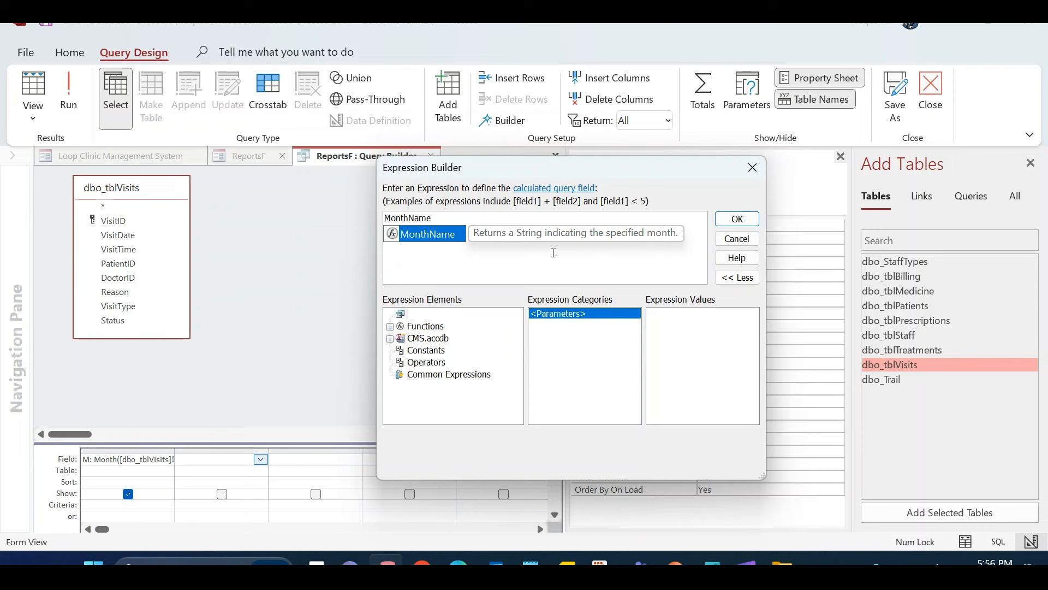
pyautogui.press('BackSpace')
pyautogui.press('BackSpace')
pyautogui.press('BackSpace')
pyautogui.press('BackSpace')
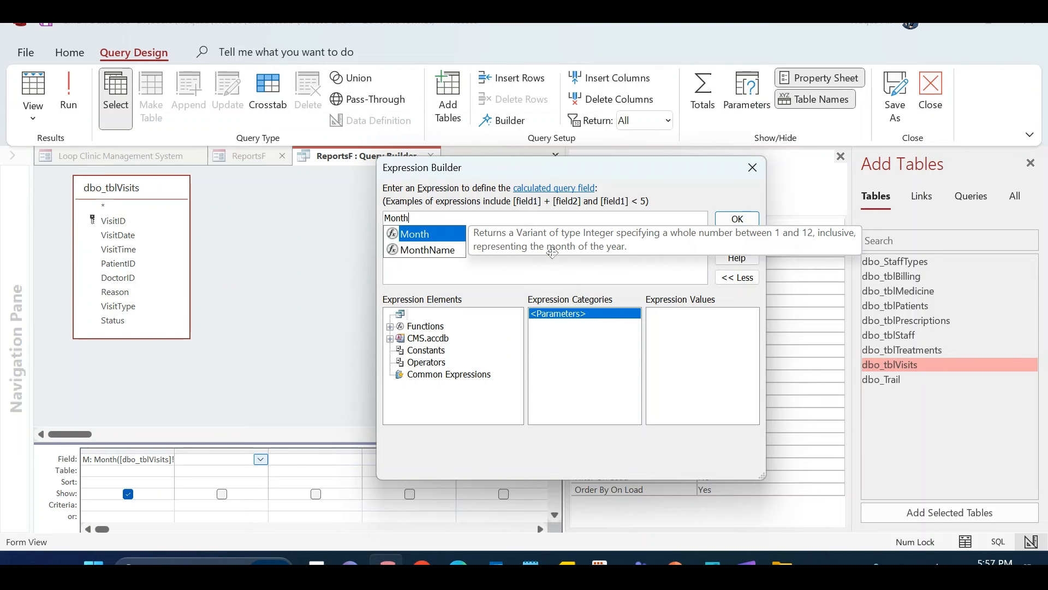
pyautogui.write(':')
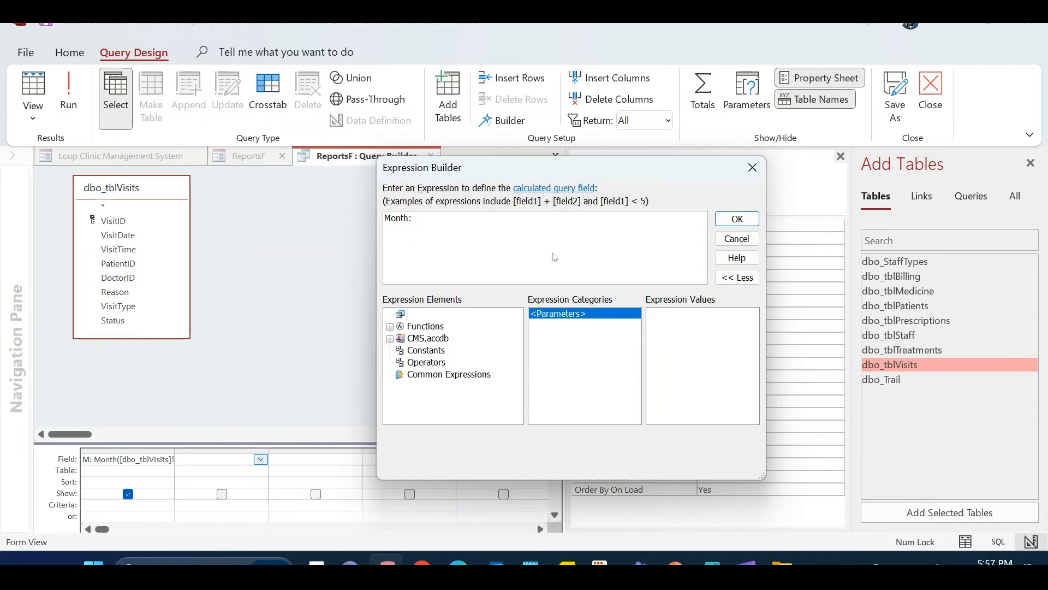
# Complete the Month field's expression as Format([dbo_tblVisits]![VisitDate],"mmmm") and accept it
pyautogui.write(' form')
pyautogui.press('Tab')
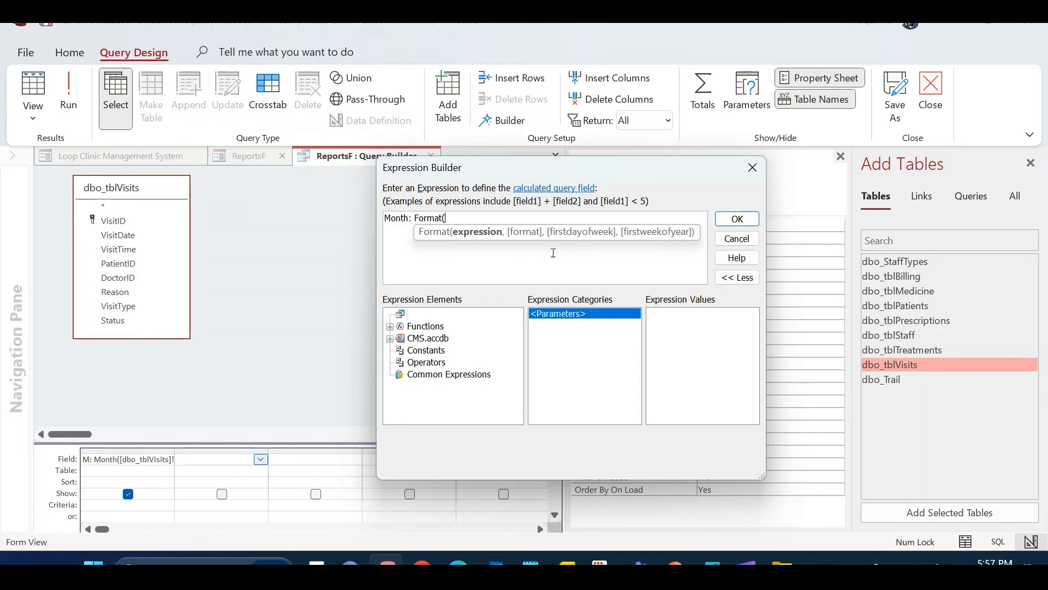
pyautogui.write('dbo')
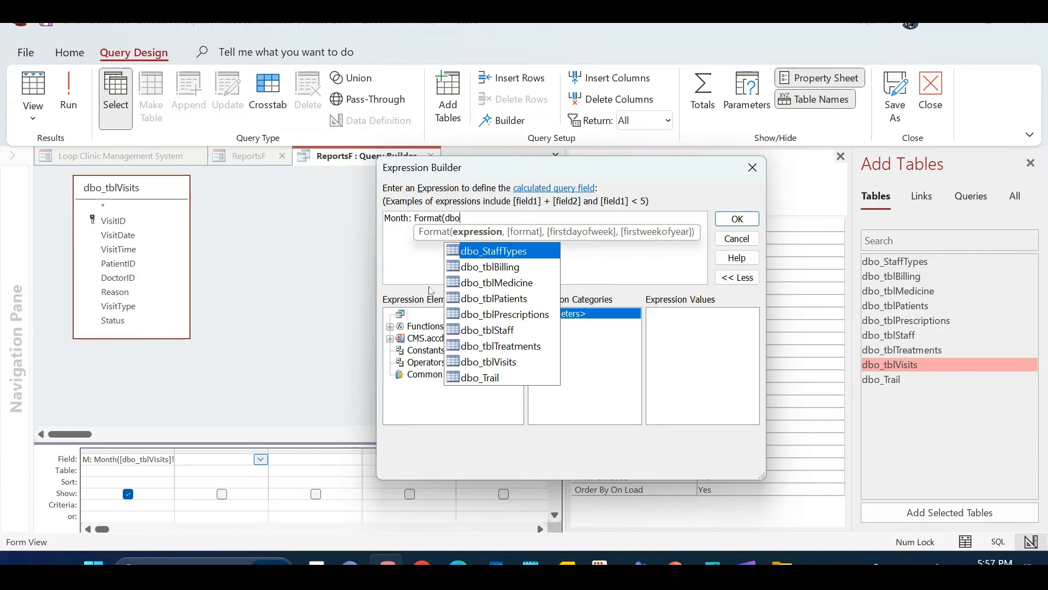
pyautogui.press('Down')
pyautogui.press('Down')
pyautogui.press('Down')
pyautogui.press('Down')
pyautogui.press('Down')
pyautogui.press('Down')
pyautogui.press('Down')
pyautogui.press('Tab')
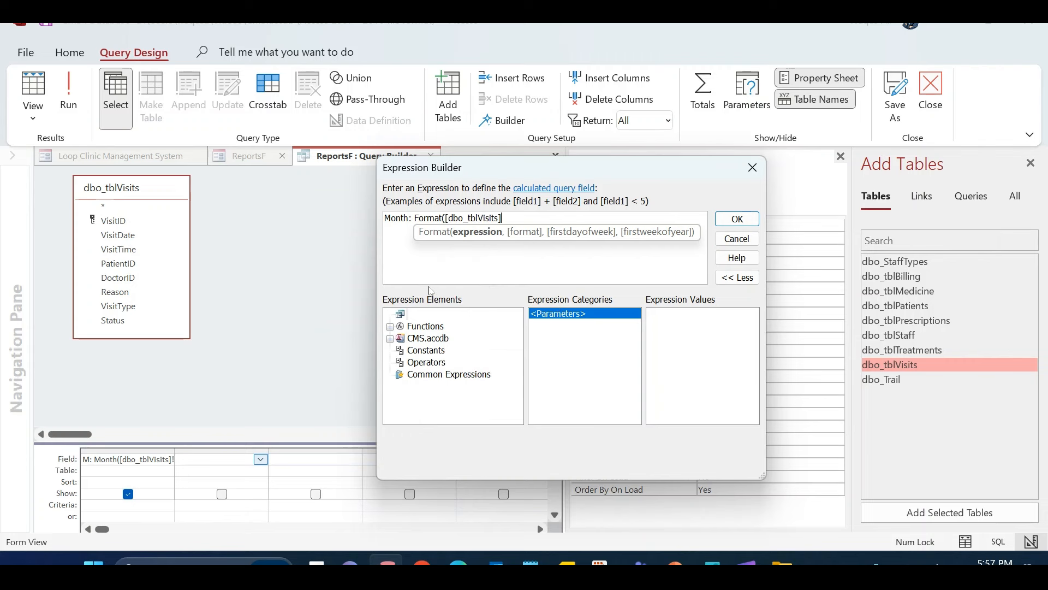
pyautogui.write('![')
pyautogui.write('V')
pyautogui.press('Tab')
pyautogui.write(',')
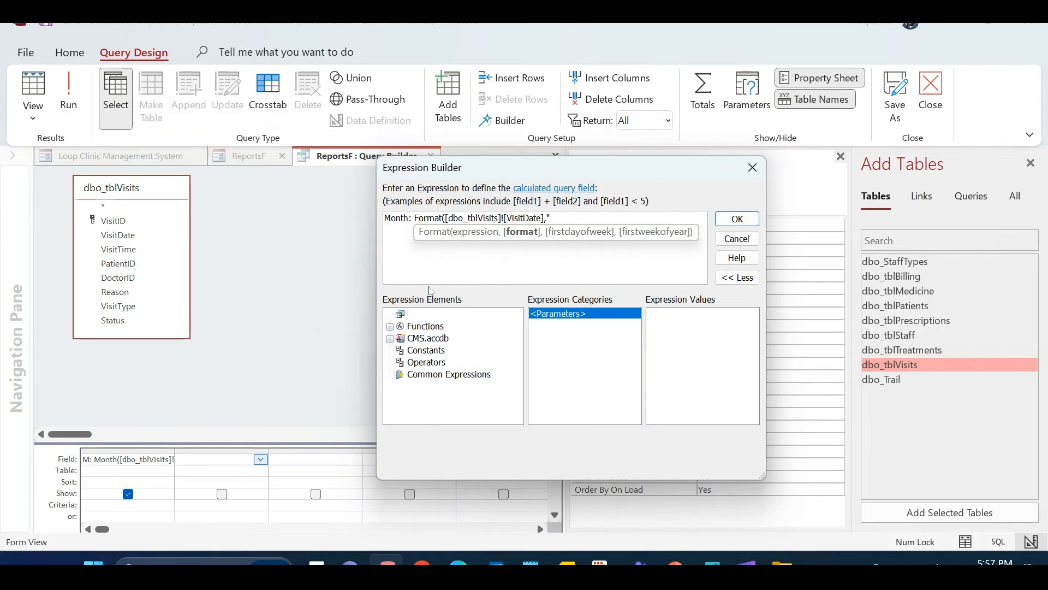
pyautogui.write('"mmmm")')
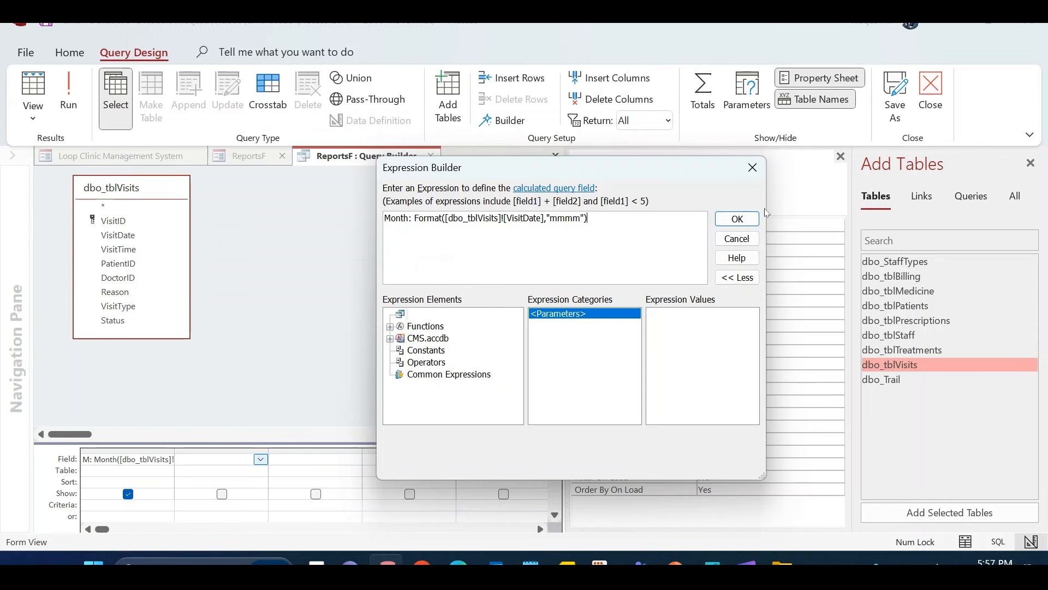
pyautogui.click(737, 218)
# Run the query and compare the month numbers in the M column with the names in the Month column
pyautogui.click(68, 90)
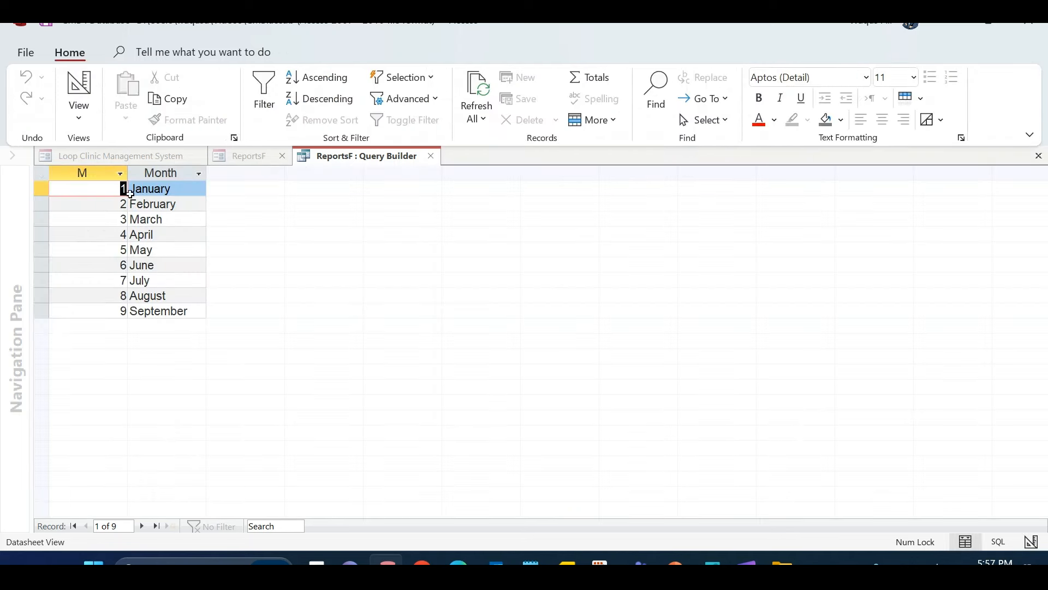
pyautogui.click(88, 172)
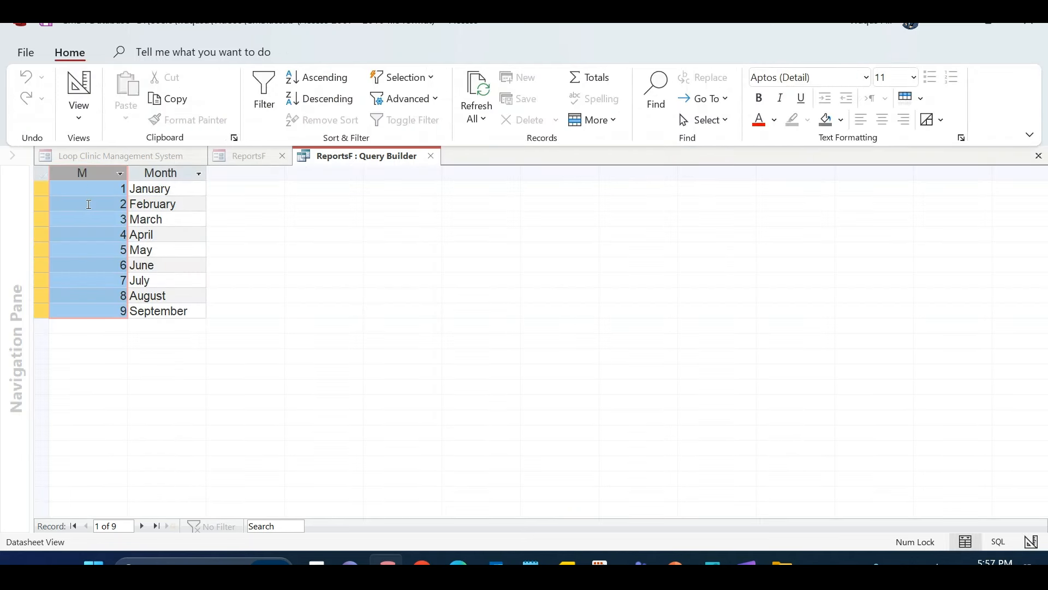
pyautogui.click(169, 167)
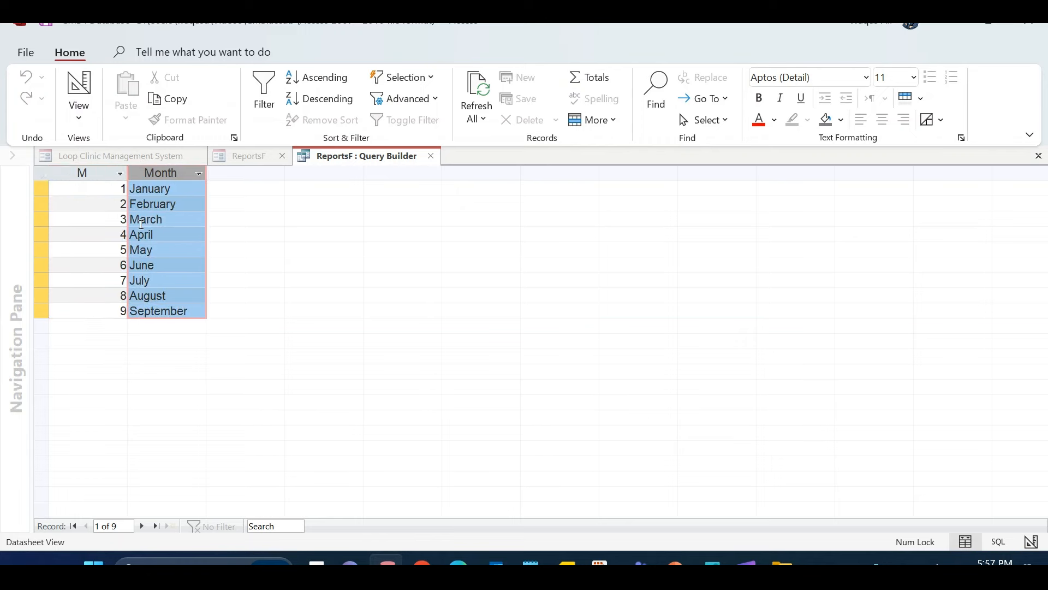
# Close the query builder and return to the design of the ReportsF form
pyautogui.rightClick(349, 163)
pyautogui.press('Escape')
pyautogui.click(431, 156)
# Check the Column Count and Column Widths properties of the cboMonth combo box
pyautogui.click(801, 155)
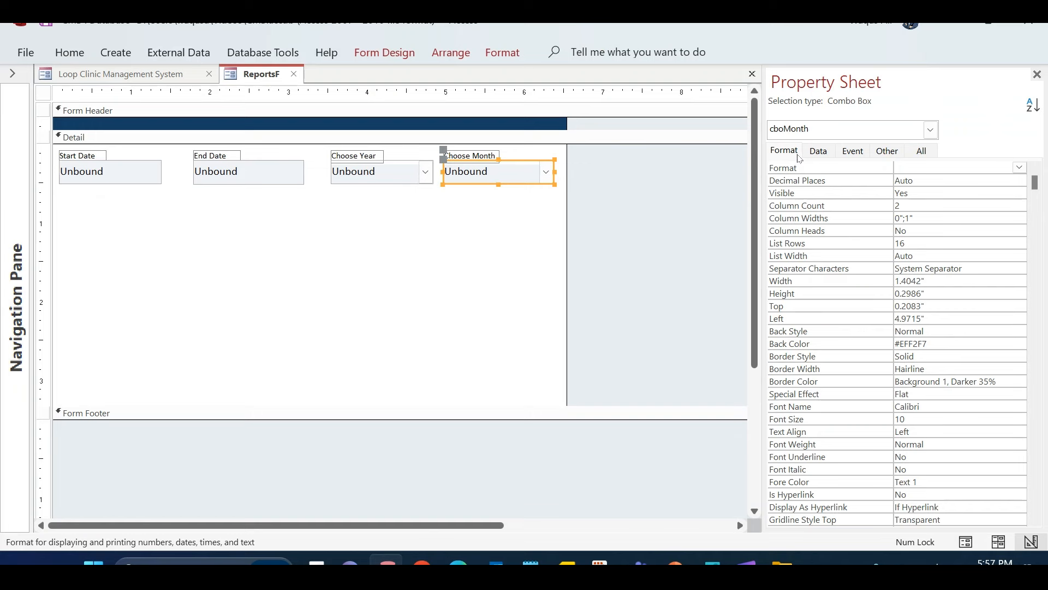
pyautogui.doubleClick(902, 206)
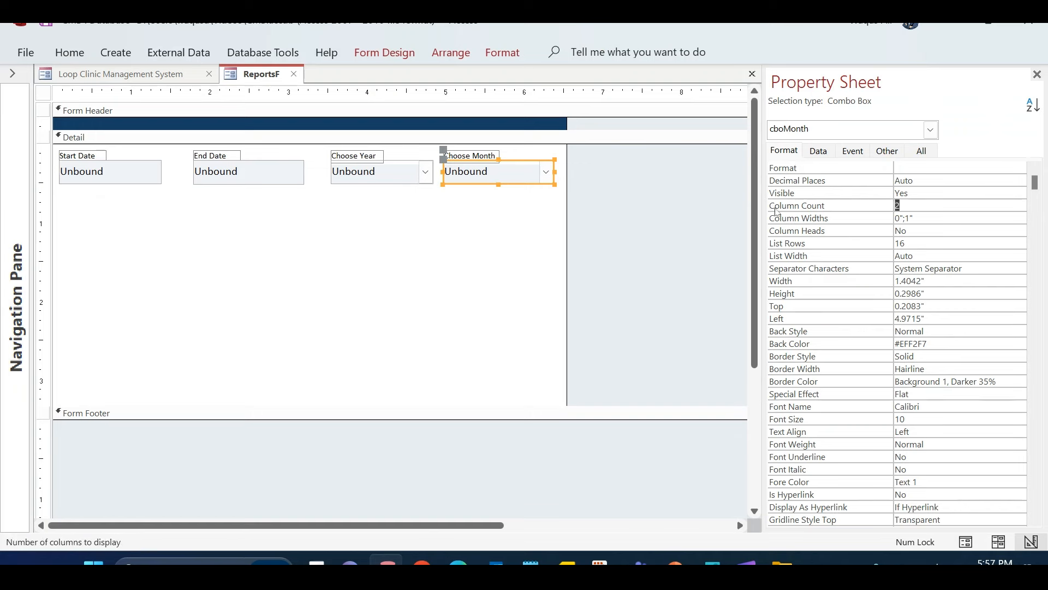
pyautogui.click(922, 219)
# Show ReportsF in Form View and check the entries offered by the Choose Month and Choose Year lists
pyautogui.rightClick(257, 79)
pyautogui.rightClick(266, 83)
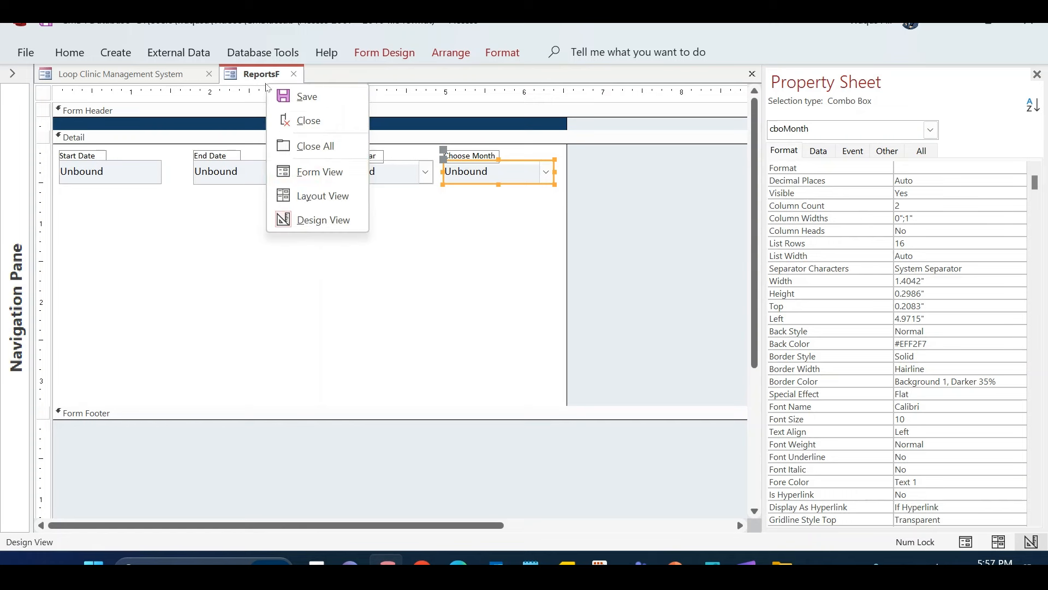
pyautogui.click(336, 173)
pyautogui.click(526, 125)
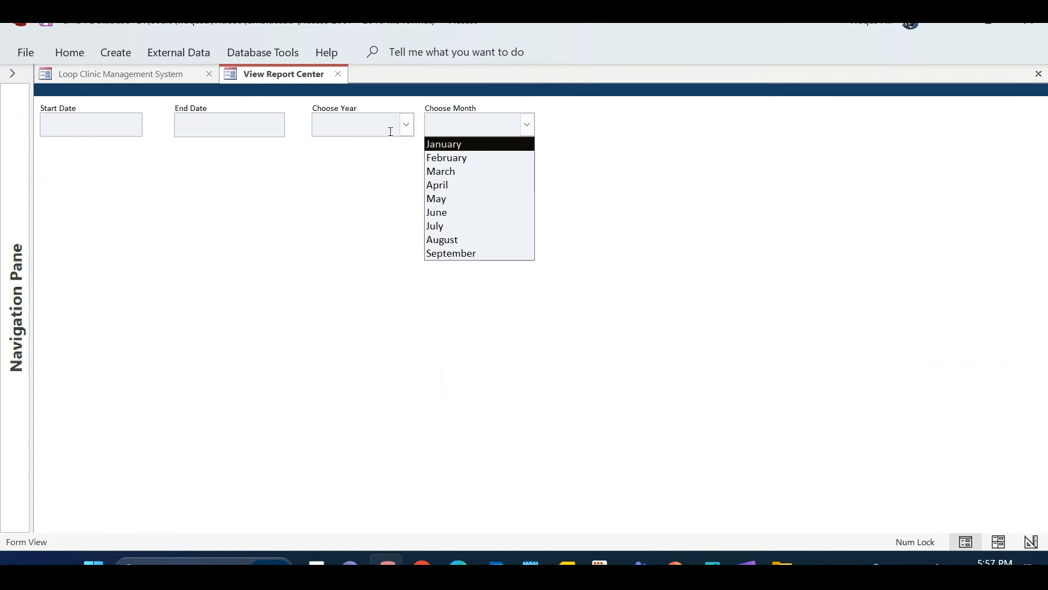
pyautogui.click(407, 124)
pyautogui.click(527, 124)
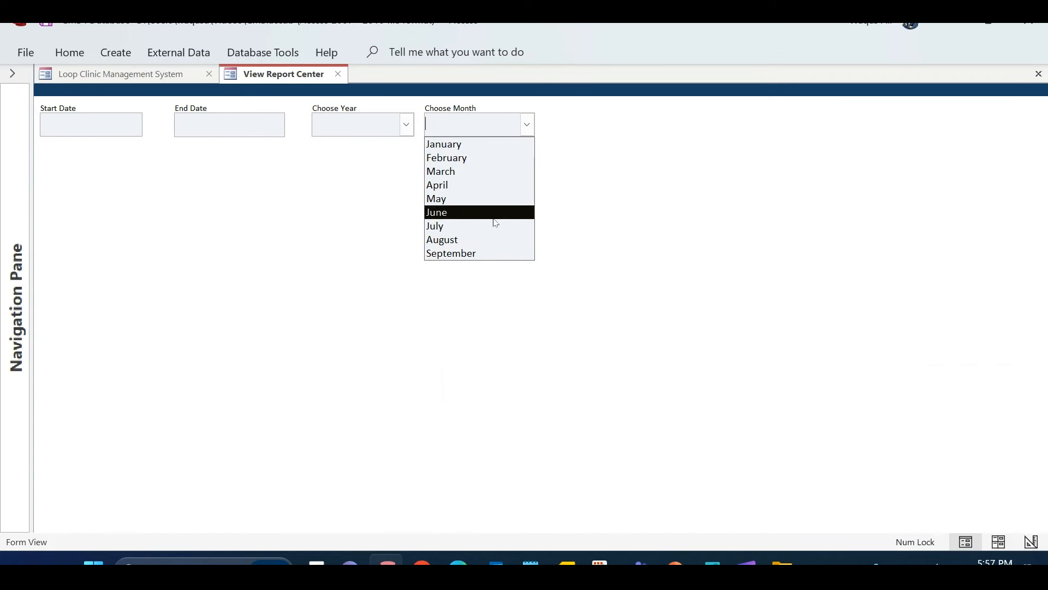
pyautogui.click(370, 278)
# Try the Start Date and End Date fields, and save the form
pyautogui.click(102, 125)
pyautogui.click(262, 127)
pyautogui.rightClick(281, 72)
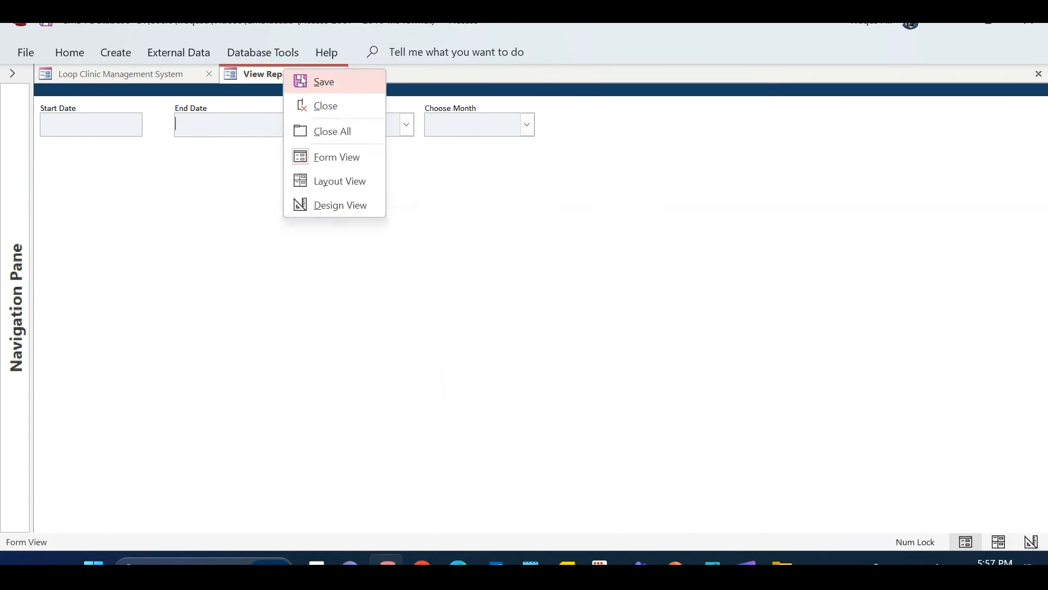
pyautogui.click(307, 80)
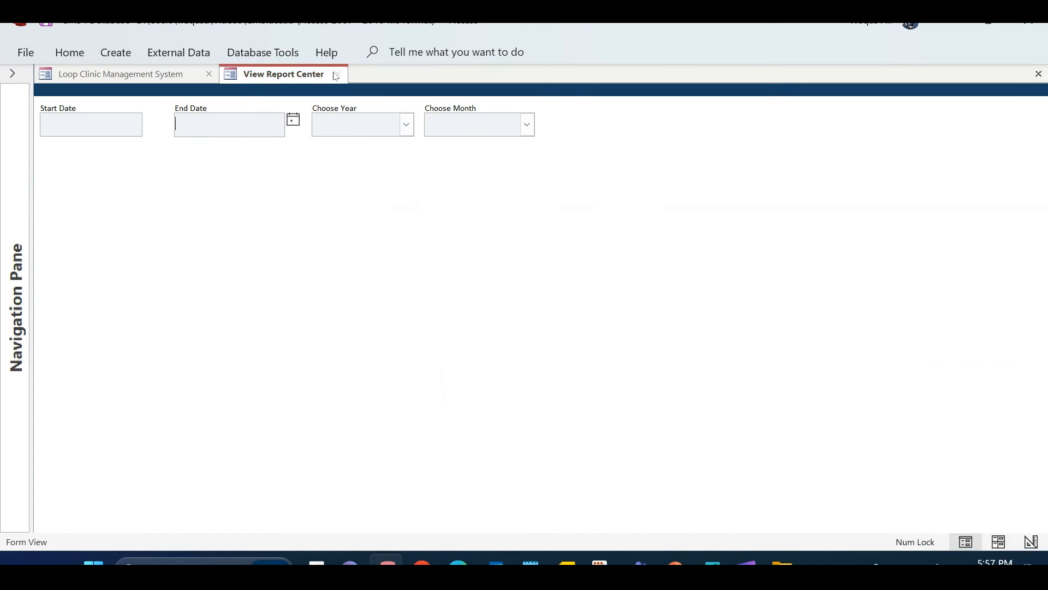
# Create a new report in Design View and close its Group, Sort, and Total pane
pyautogui.click(116, 54)
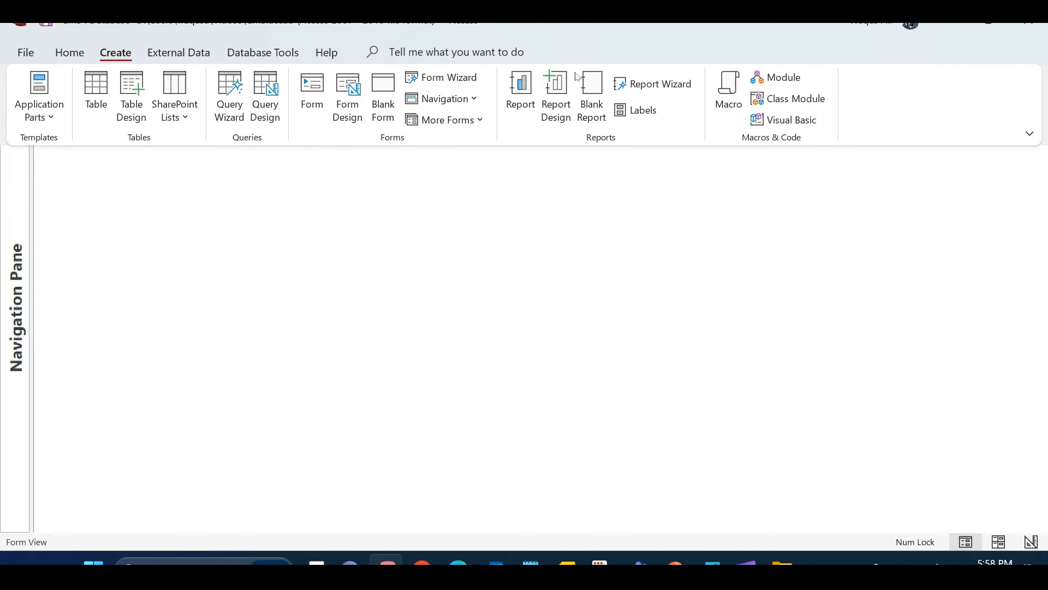
pyautogui.click(567, 109)
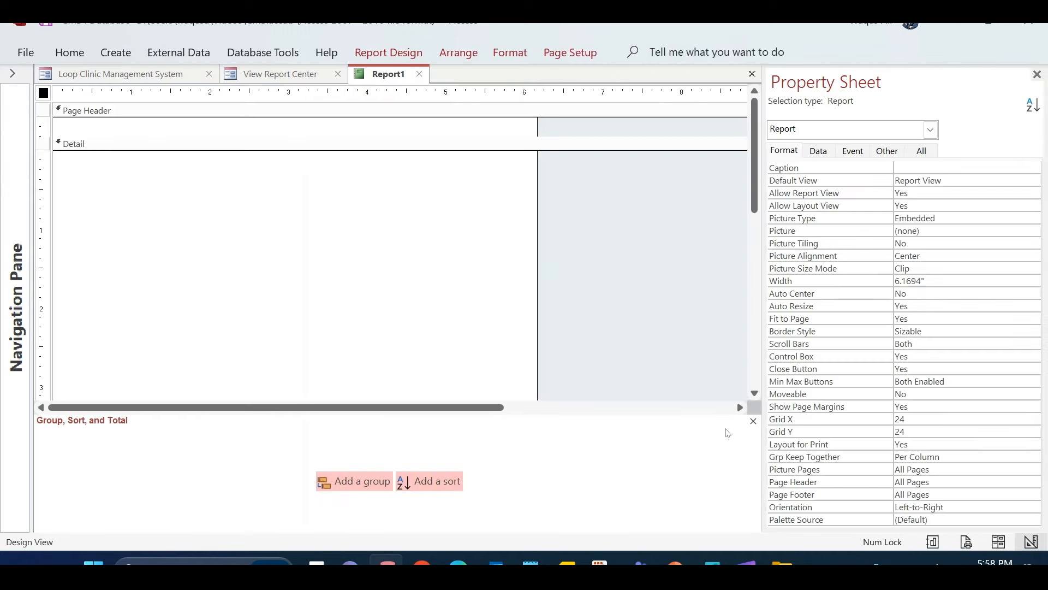
pyautogui.click(754, 421)
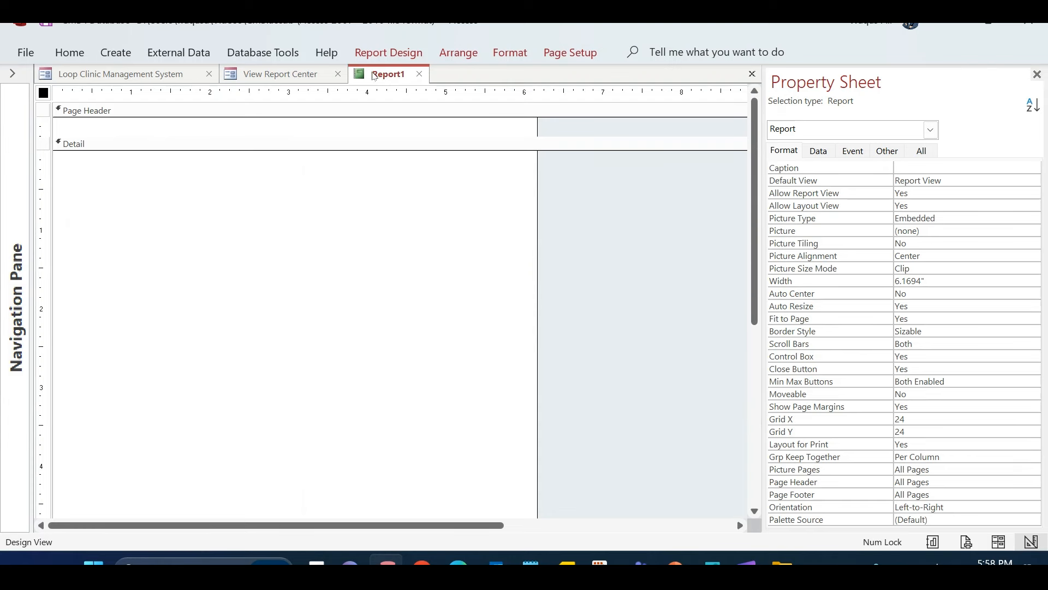
# Save the new report under the name VisitsR
pyautogui.rightClick(374, 75)
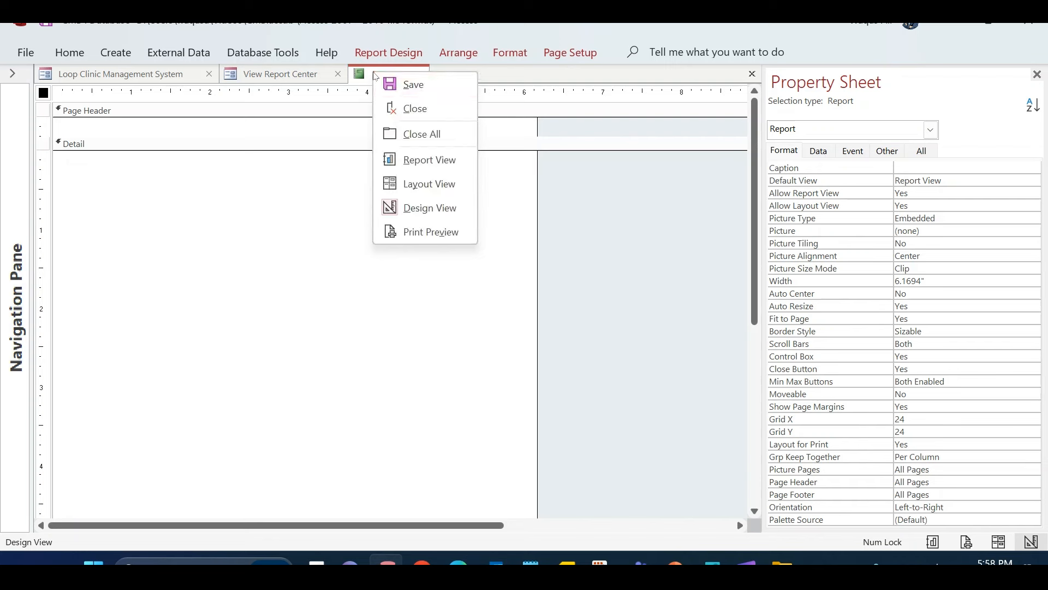
pyautogui.click(406, 87)
pyautogui.write('VisitsR')
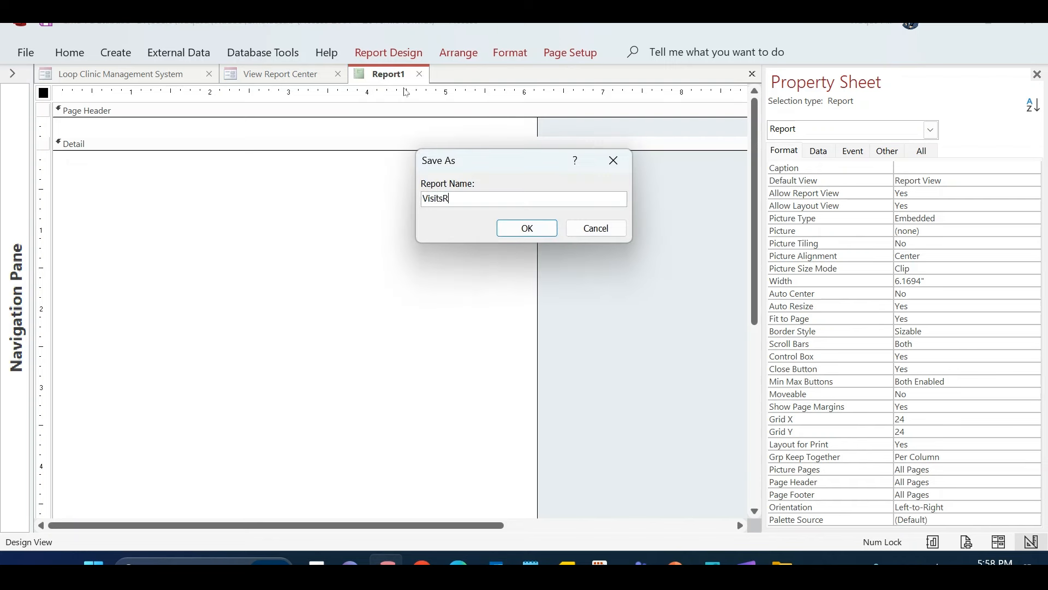
pyautogui.press('Return')
pyautogui.rightClick(389, 86)
pyautogui.click(435, 92)
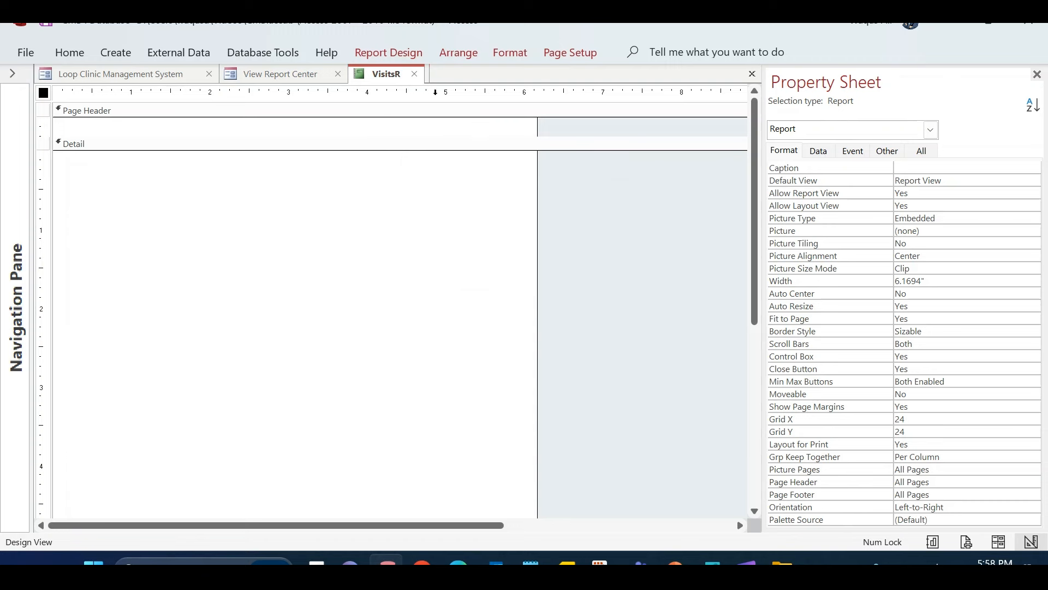
# Set the report's Caption property to Visits Report
pyautogui.click(923, 169)
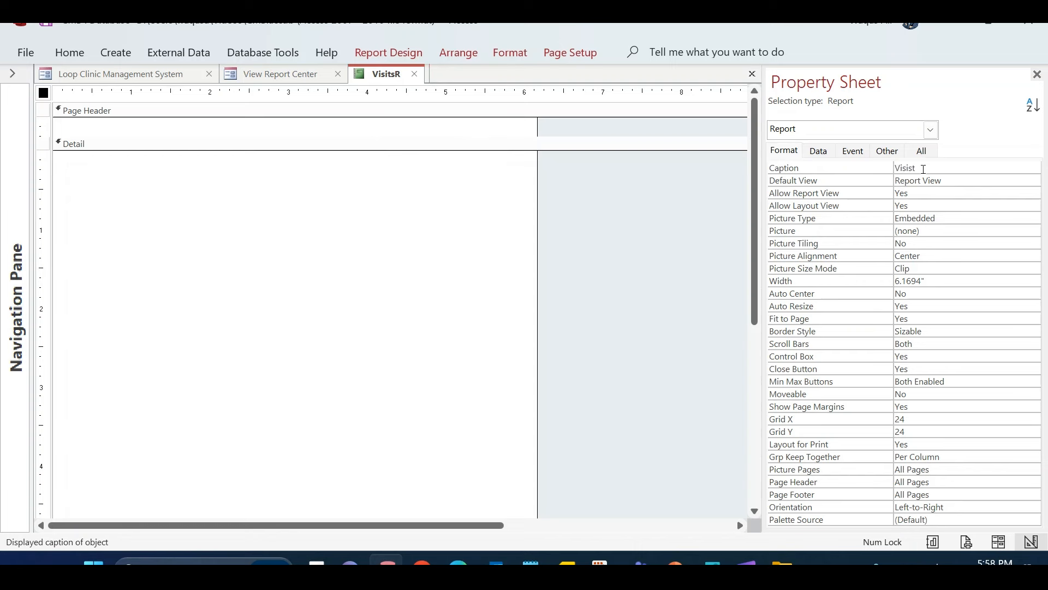
pyautogui.write('Visits Repor')
pyautogui.press('Return')
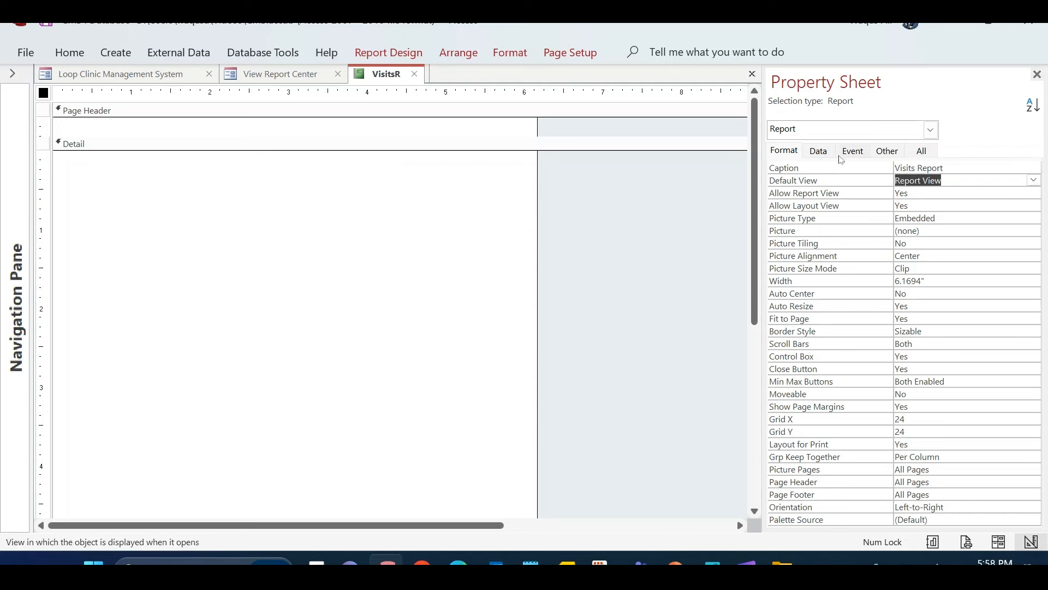
# Set the report's Pop Up and Modal properties to Yes
pyautogui.click(888, 151)
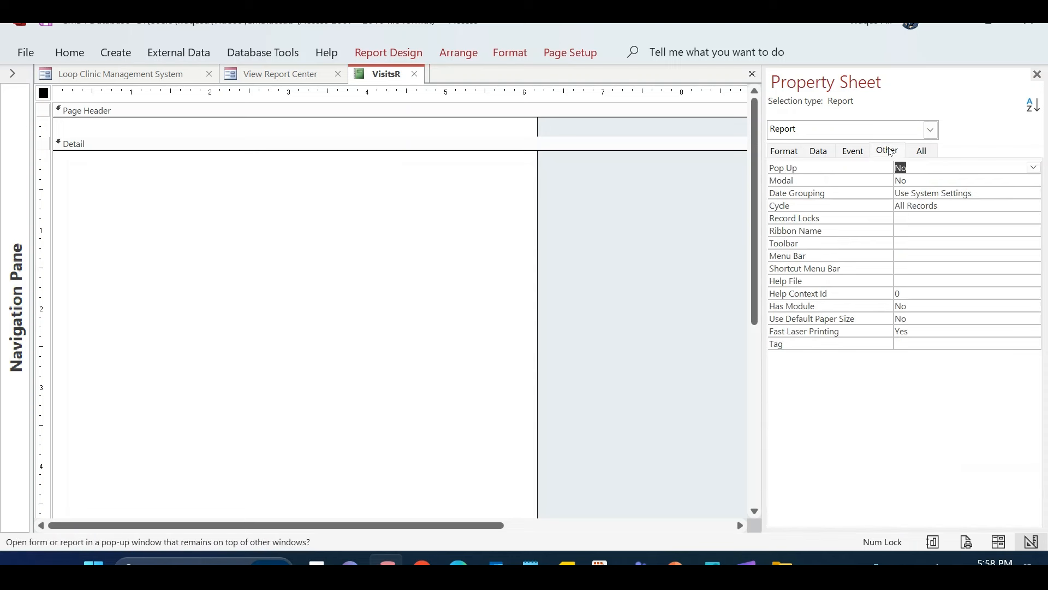
pyautogui.click(919, 168)
pyautogui.doubleClick(918, 168)
pyautogui.doubleClick(918, 180)
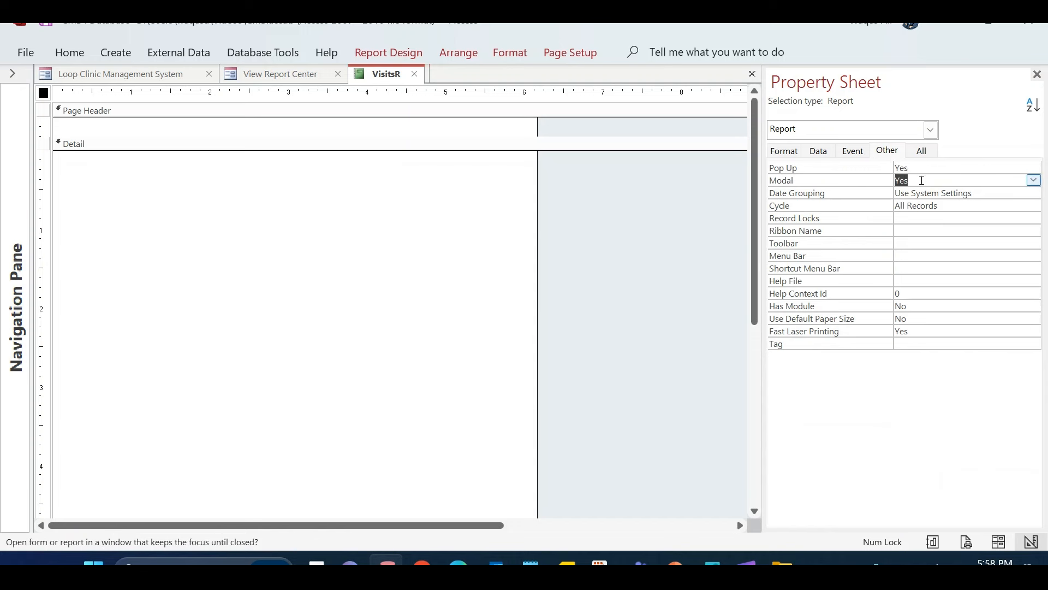
# Set the report's Auto Center property to Yes and its Scroll Bars property to Vertical Only
pyautogui.click(778, 156)
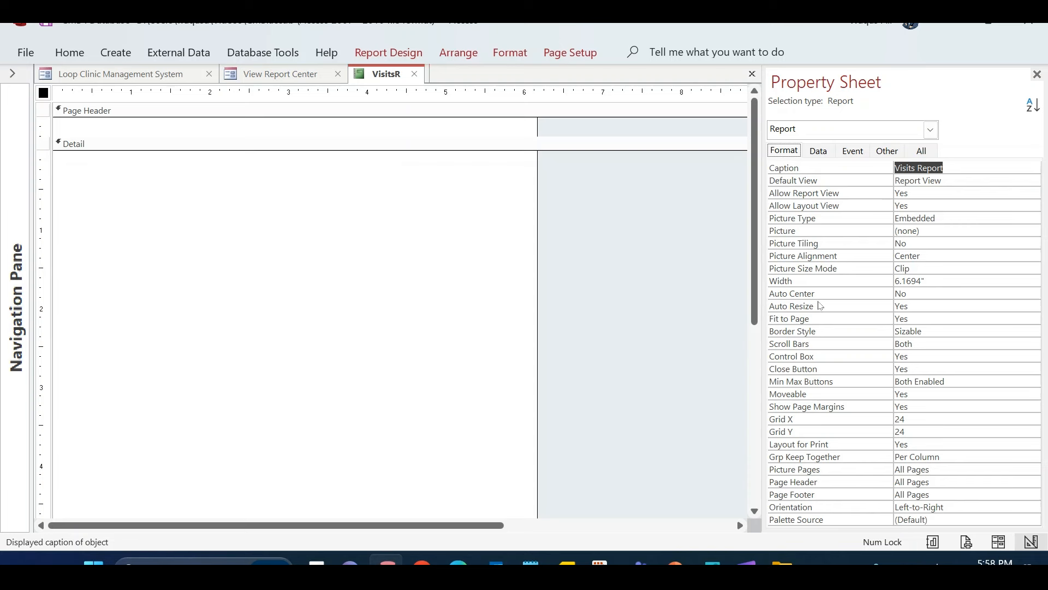
pyautogui.doubleClick(925, 293)
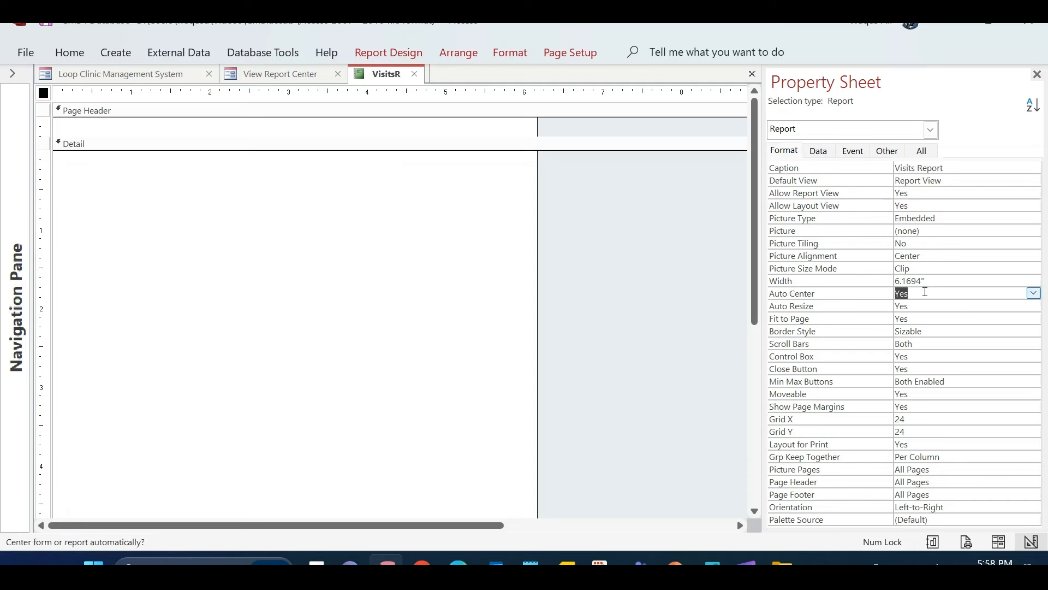
pyautogui.click(862, 343)
pyautogui.write('vertical Only')
pyautogui.press('Return')
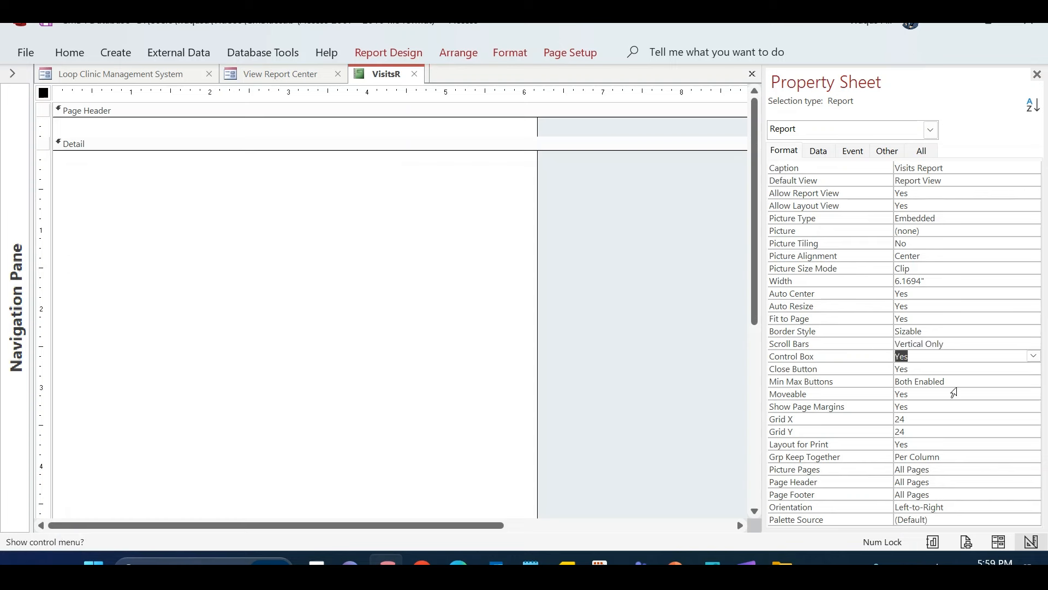
# Set the report's Min Max Buttons property to None and Show Page Margins to No
pyautogui.click(954, 393)
pyautogui.doubleClick(928, 381)
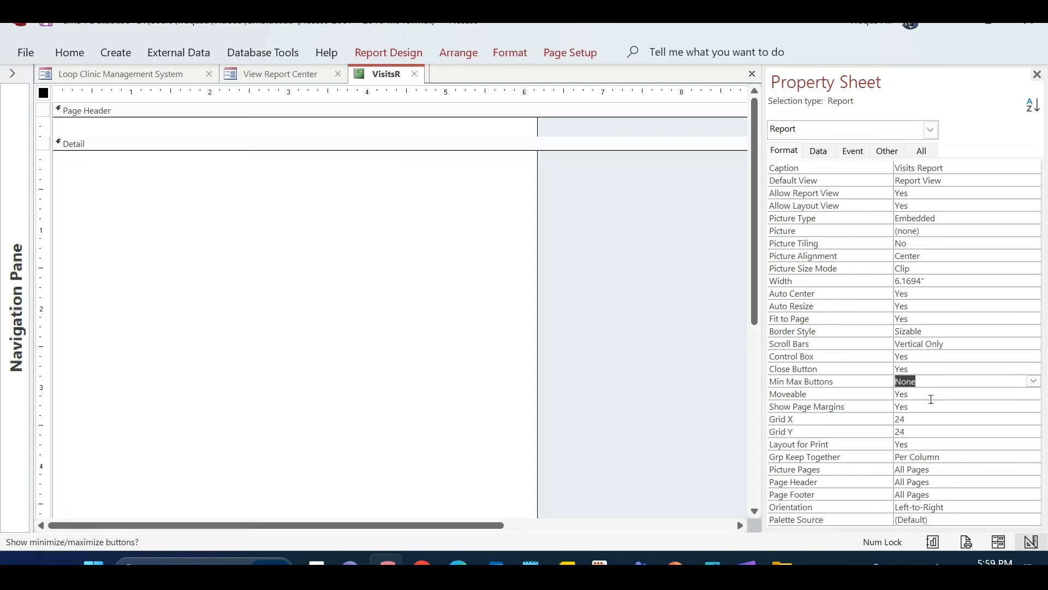
pyautogui.doubleClick(915, 406)
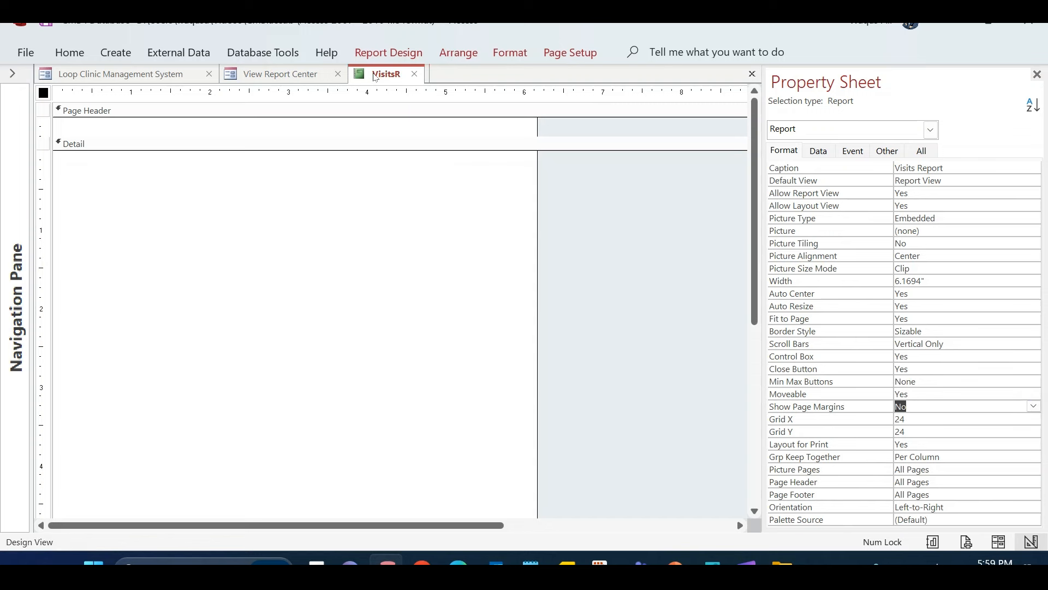
# Preview the visits report in Report View, move its pop-up window clear, and return to Design View
pyautogui.rightClick(376, 77)
pyautogui.click(424, 158)
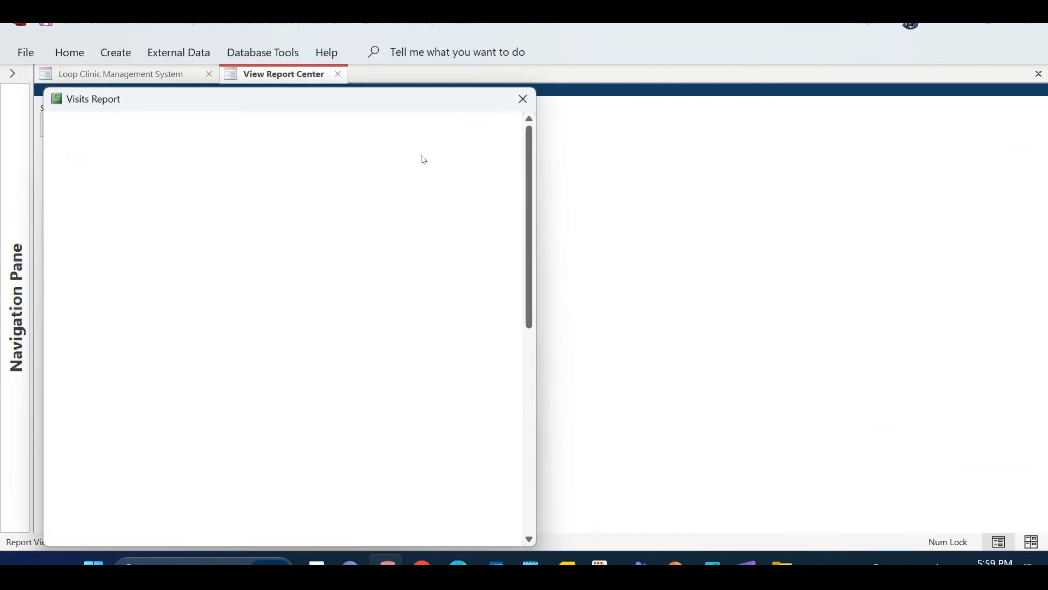
pyautogui.moveTo(413, 112); pyautogui.dragTo(587, 82)
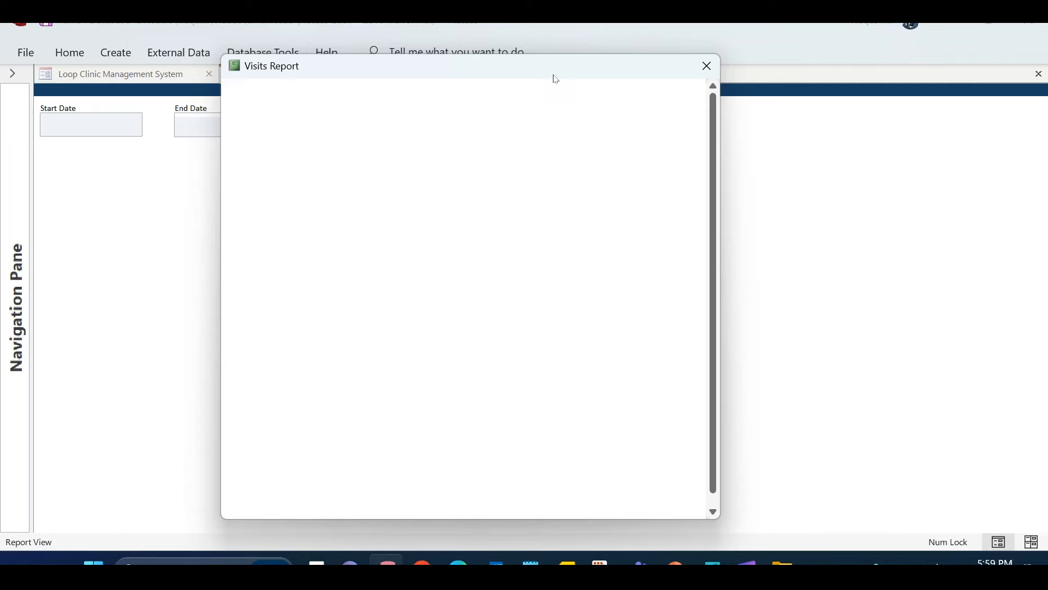
pyautogui.rightClick(556, 79)
pyautogui.click(515, 188)
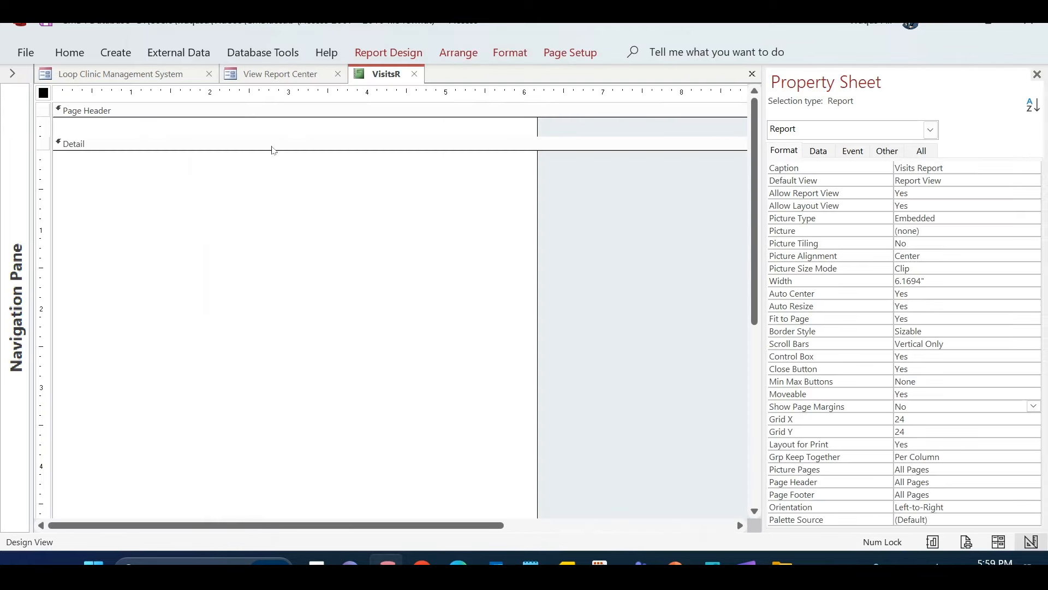
# Open the VisitsQ query to review the fields it offers for the report, and close it again
pyautogui.click(12, 73)
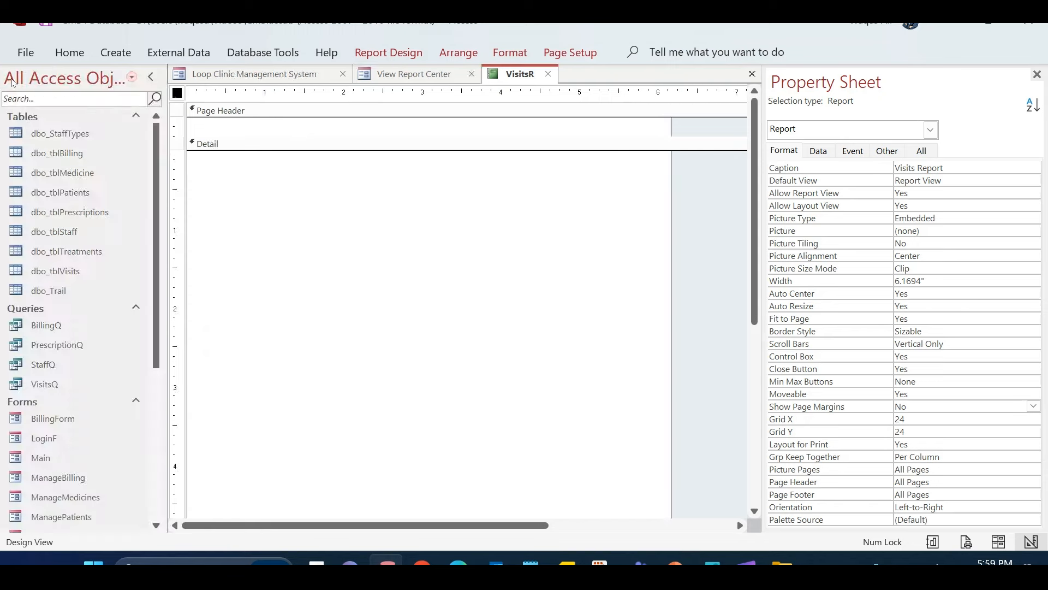
pyautogui.click(59, 386)
pyautogui.doubleClick(59, 386)
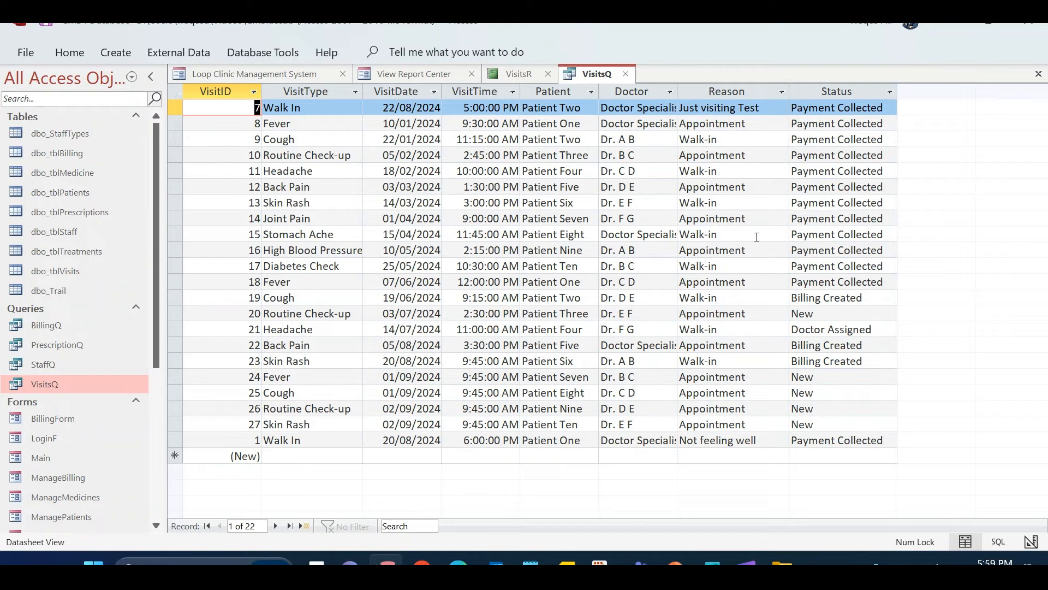
pyautogui.click(512, 76)
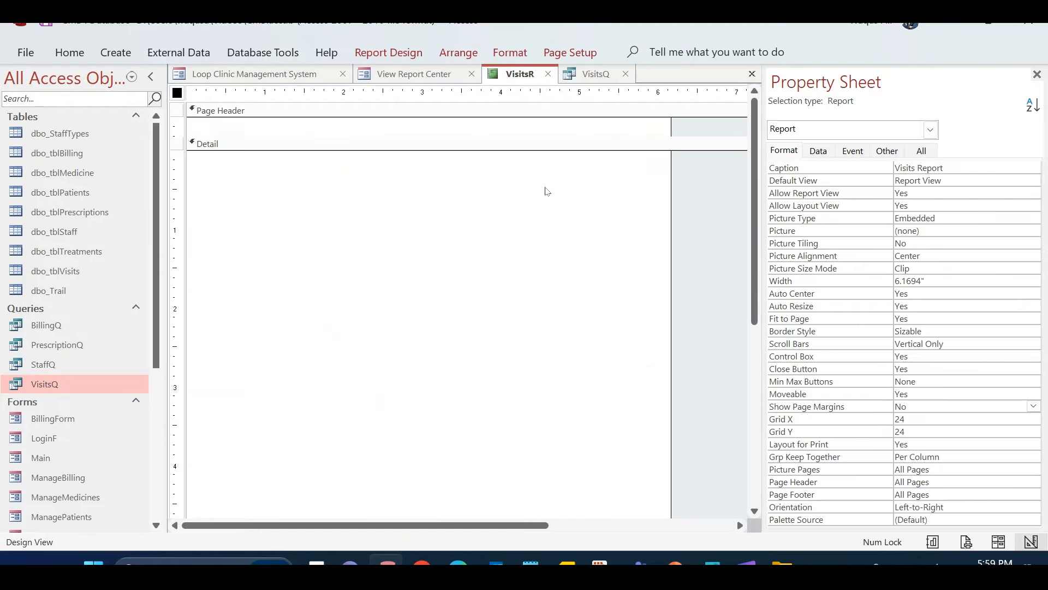
pyautogui.click(594, 75)
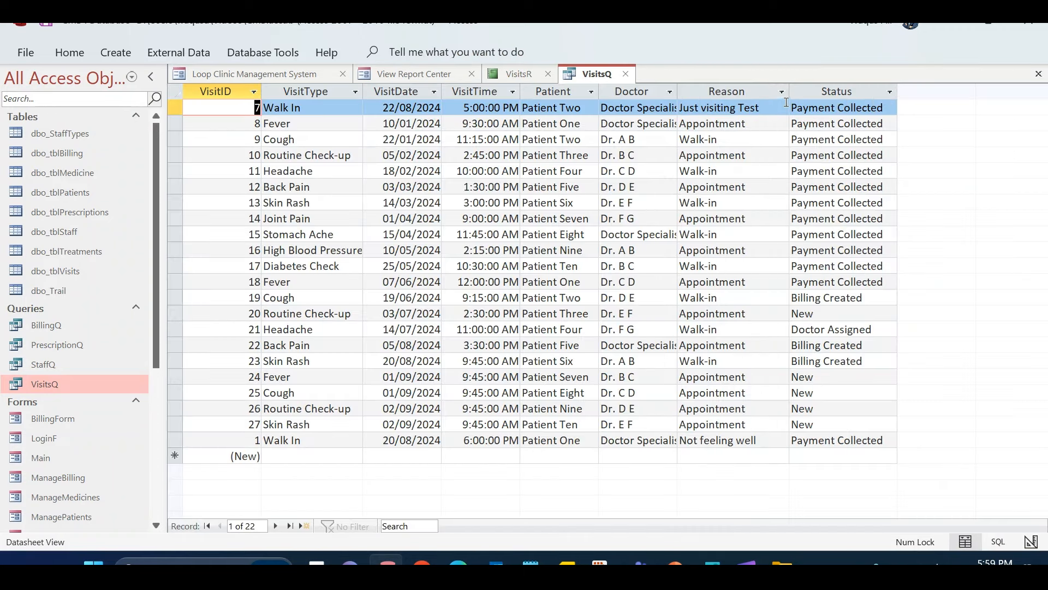
pyautogui.click(626, 73)
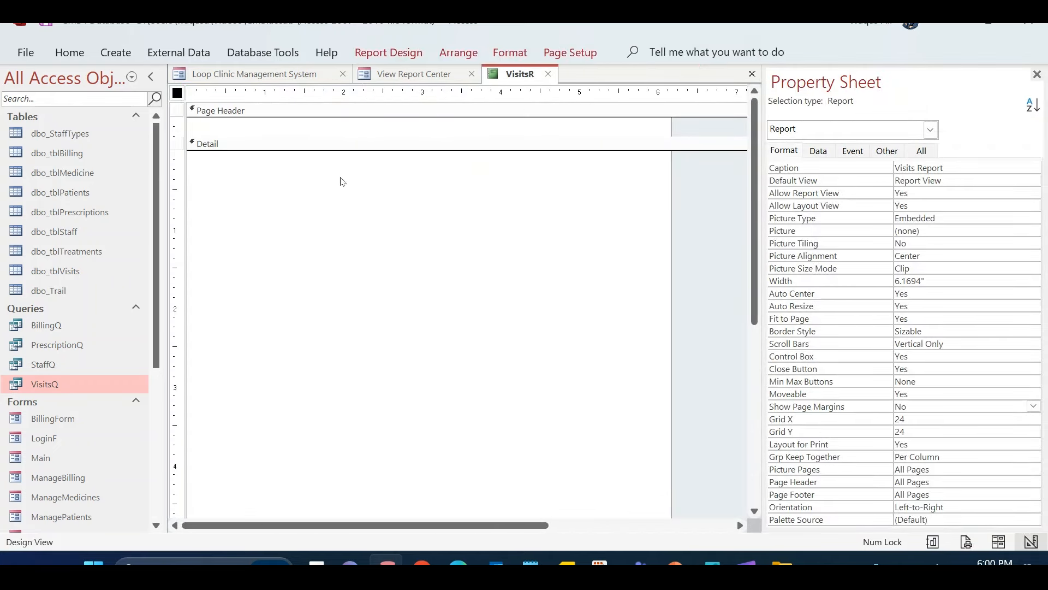
# Build a query for the report's Record Source and add VisitsQ to it, enlarging its field list
pyautogui.click(825, 154)
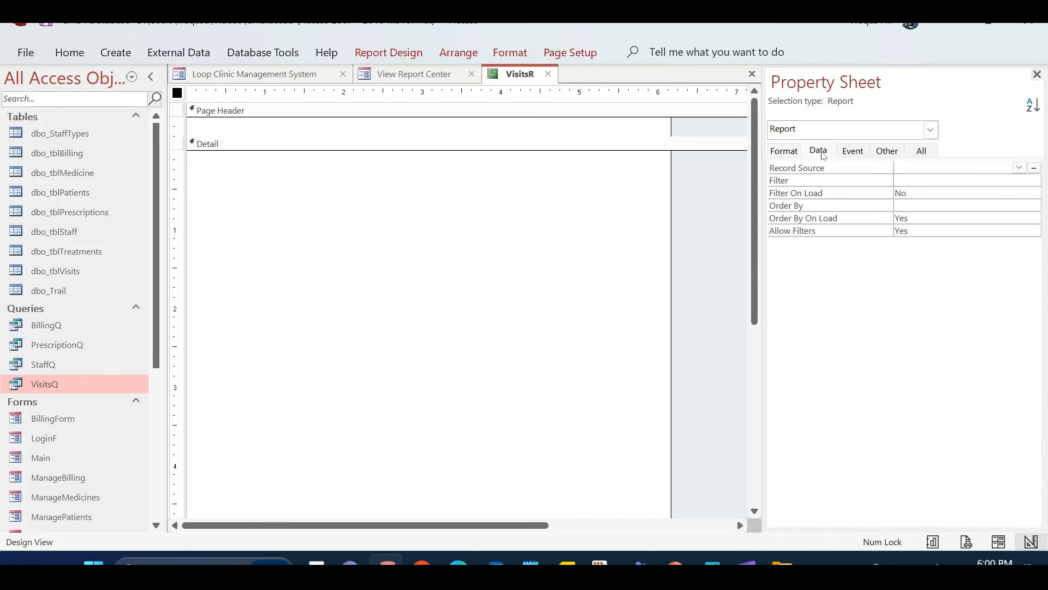
pyautogui.click(931, 171)
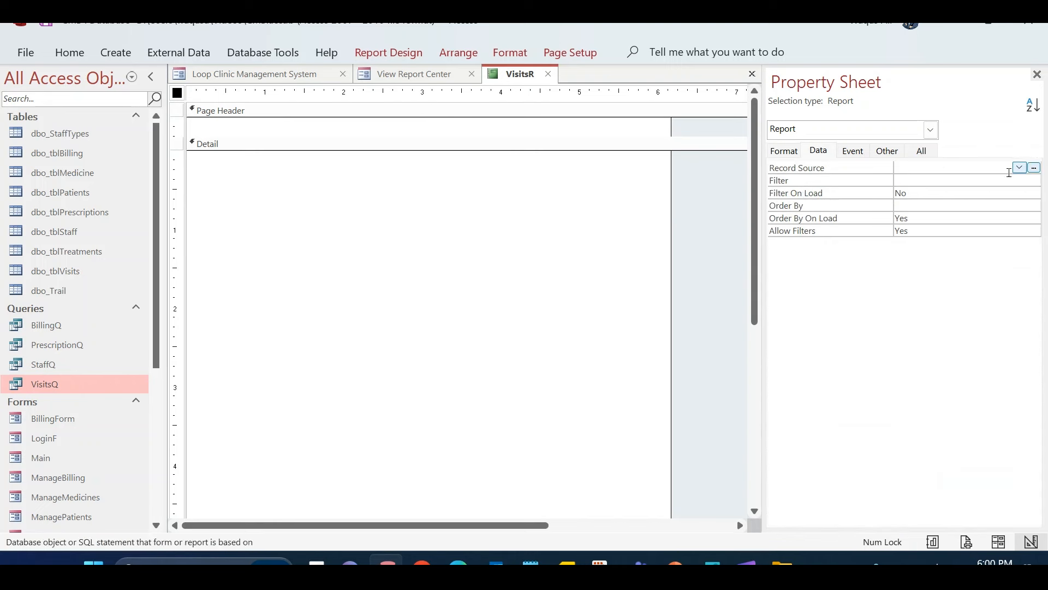
pyautogui.click(1034, 168)
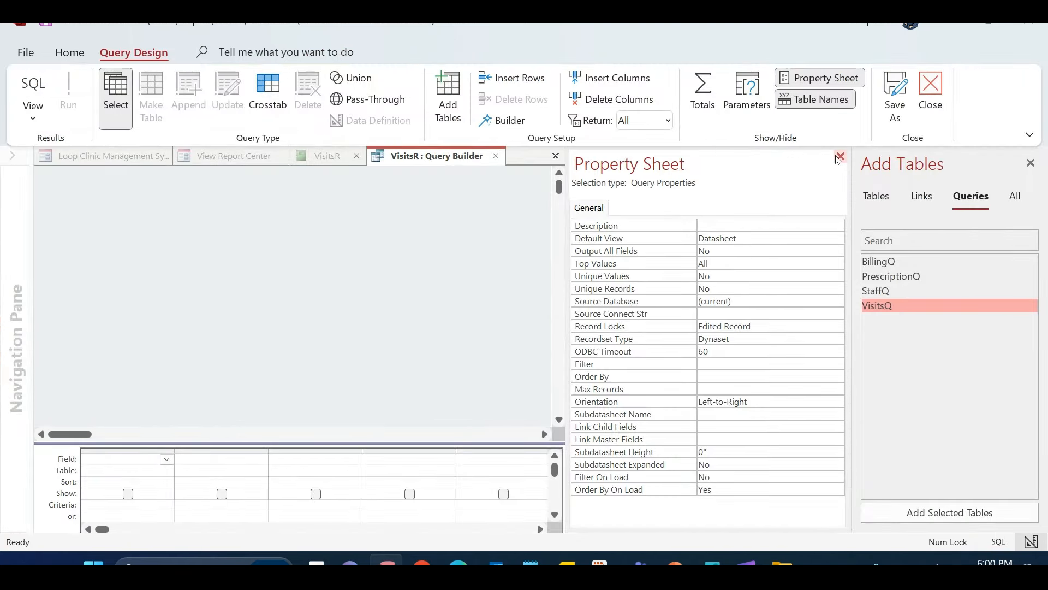
pyautogui.click(841, 156)
pyautogui.doubleClick(890, 309)
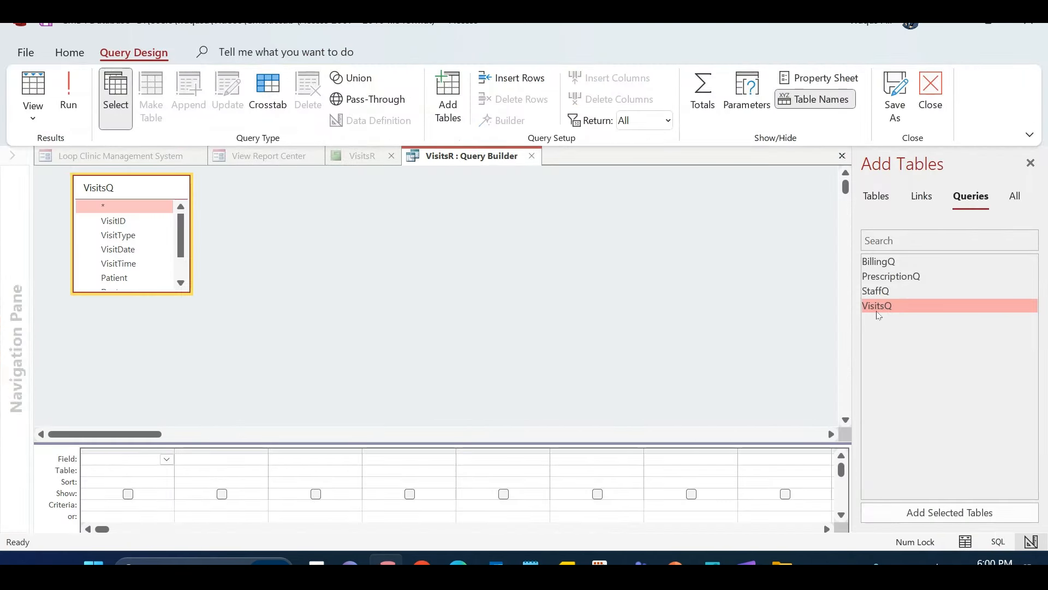
pyautogui.moveTo(152, 288); pyautogui.dragTo(151, 338)
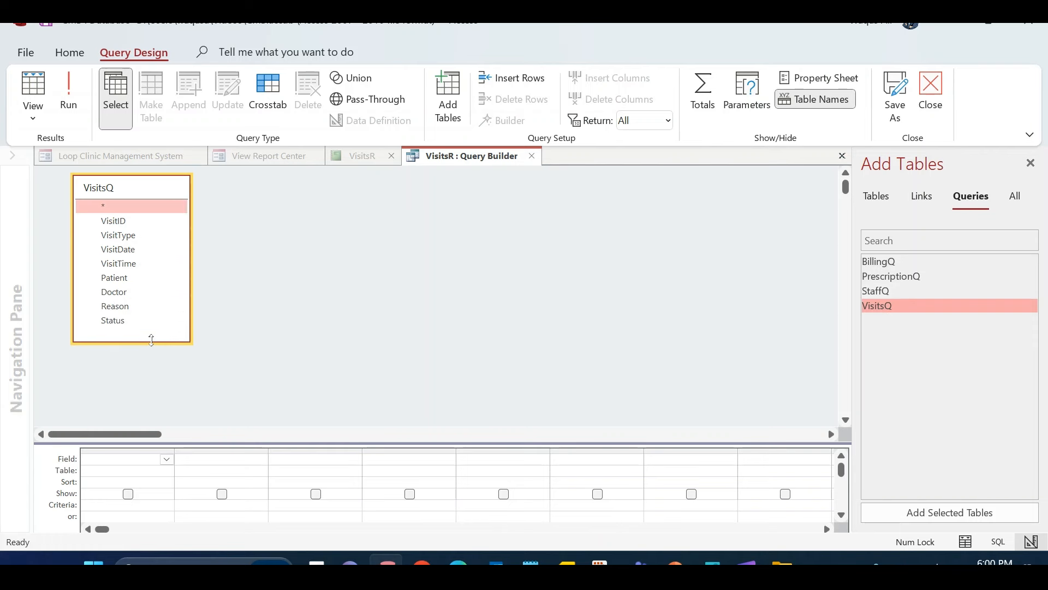
# Add VisitID, VisitType, VisitDate, VisitTime, Patient, Doctor, Reason and Status to the record source query
pyautogui.doubleClick(114, 220)
pyautogui.doubleClick(131, 236)
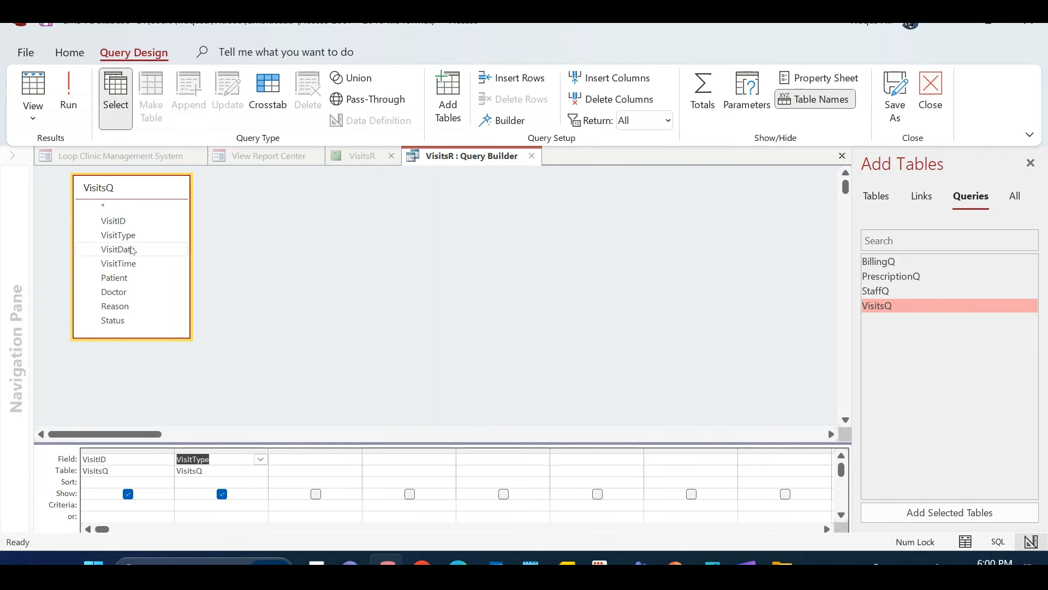
pyautogui.doubleClick(131, 250)
pyautogui.click(131, 263)
pyautogui.doubleClick(131, 264)
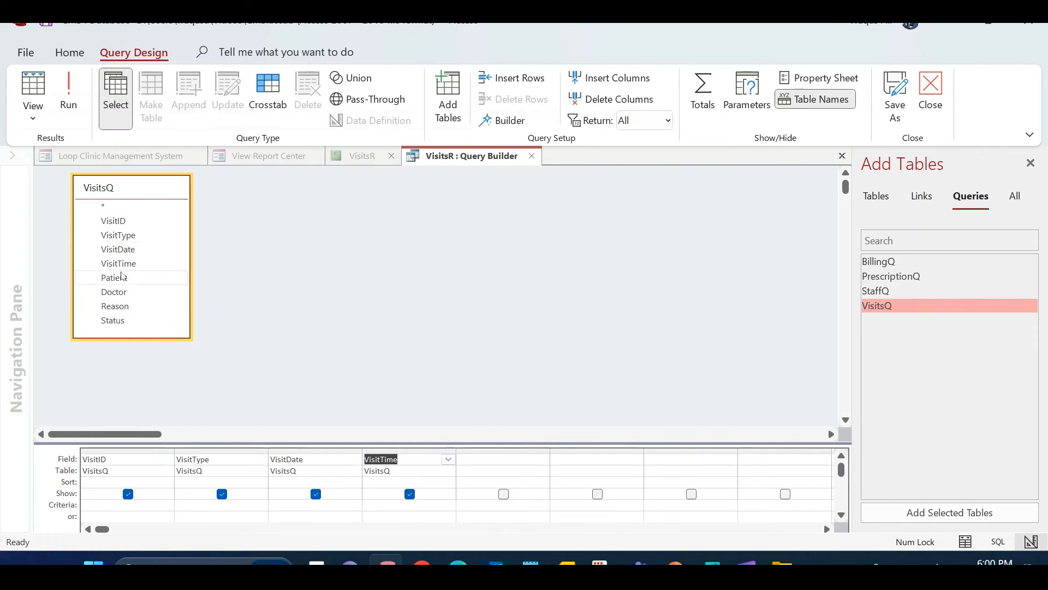
pyautogui.doubleClick(129, 279)
pyautogui.doubleClick(125, 293)
pyautogui.click(124, 308)
pyautogui.doubleClick(125, 308)
pyautogui.click(125, 321)
pyautogui.doubleClick(124, 321)
# Run the record source query, set its datasheet font size to 9, and close the Query Builder
pyautogui.click(68, 90)
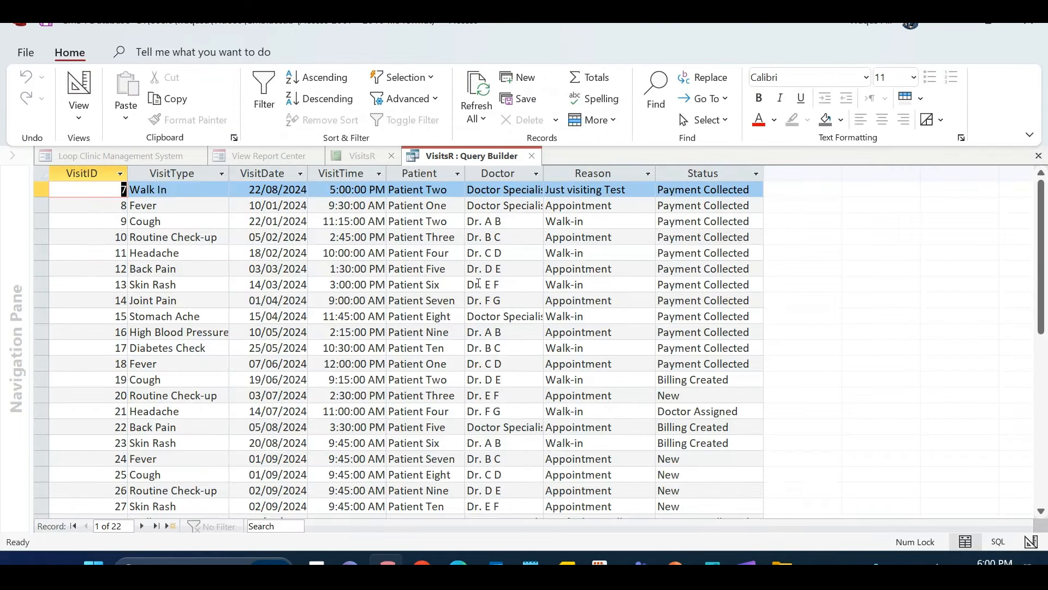
pyautogui.click(40, 180)
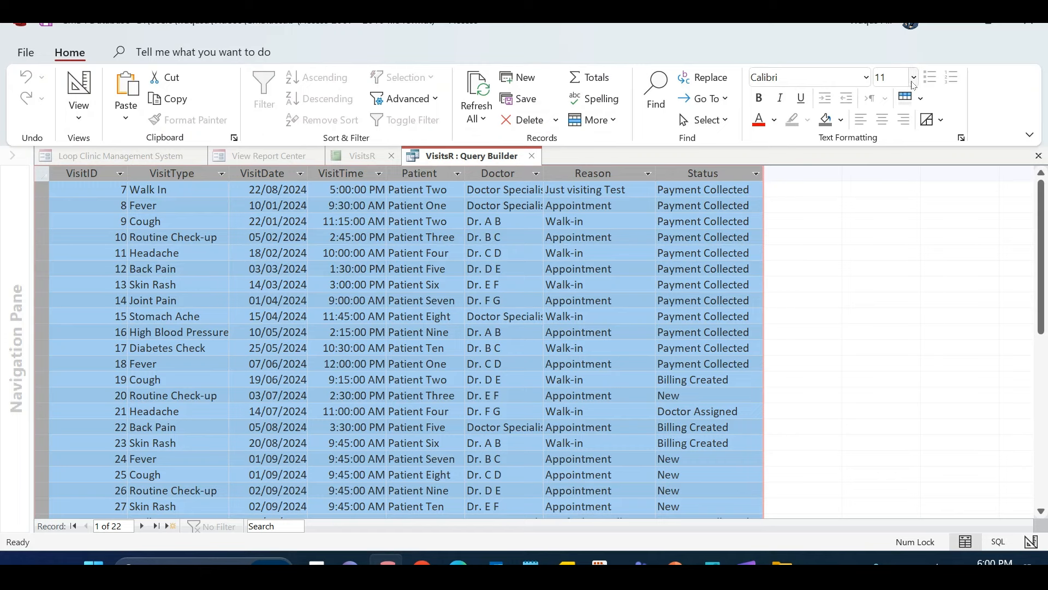
pyautogui.click(914, 77)
pyautogui.click(902, 127)
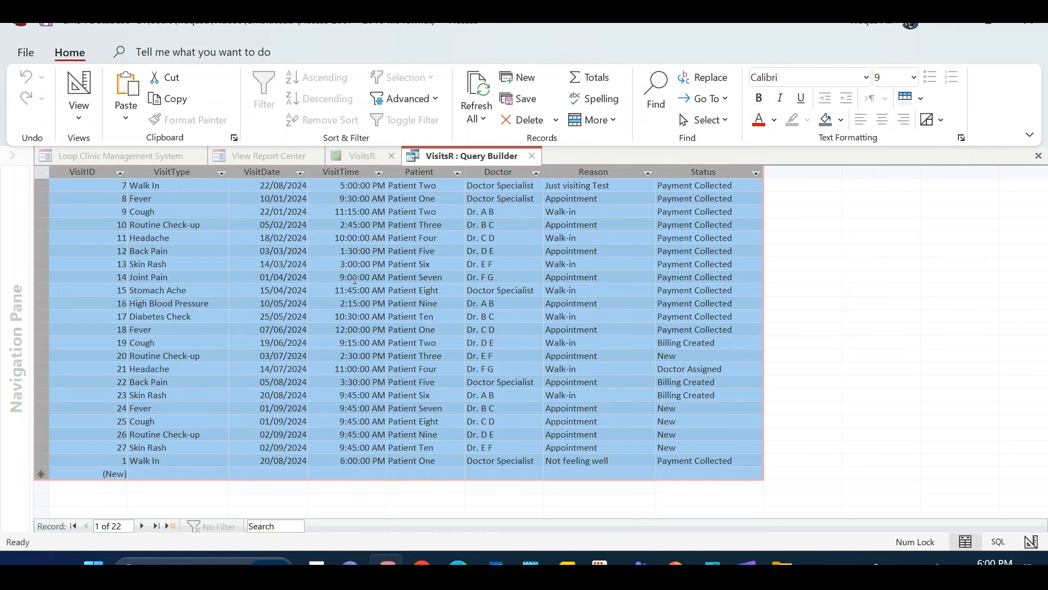
pyautogui.rightClick(470, 164)
pyautogui.click(531, 156)
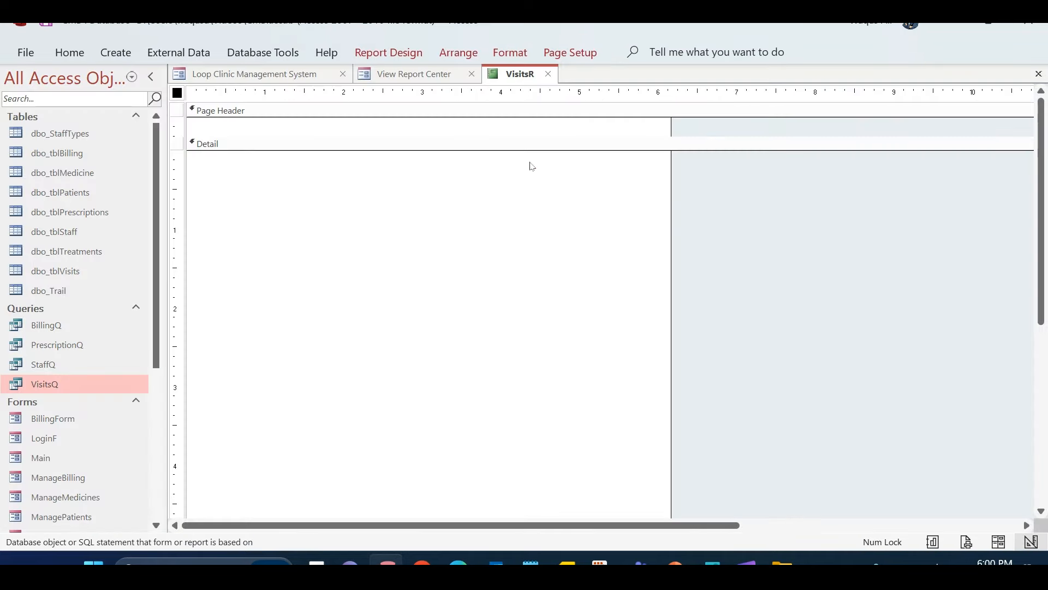
# Show the fields available to the report and select all of them, from VisitID to Status
pyautogui.click(380, 55)
pyautogui.click(818, 99)
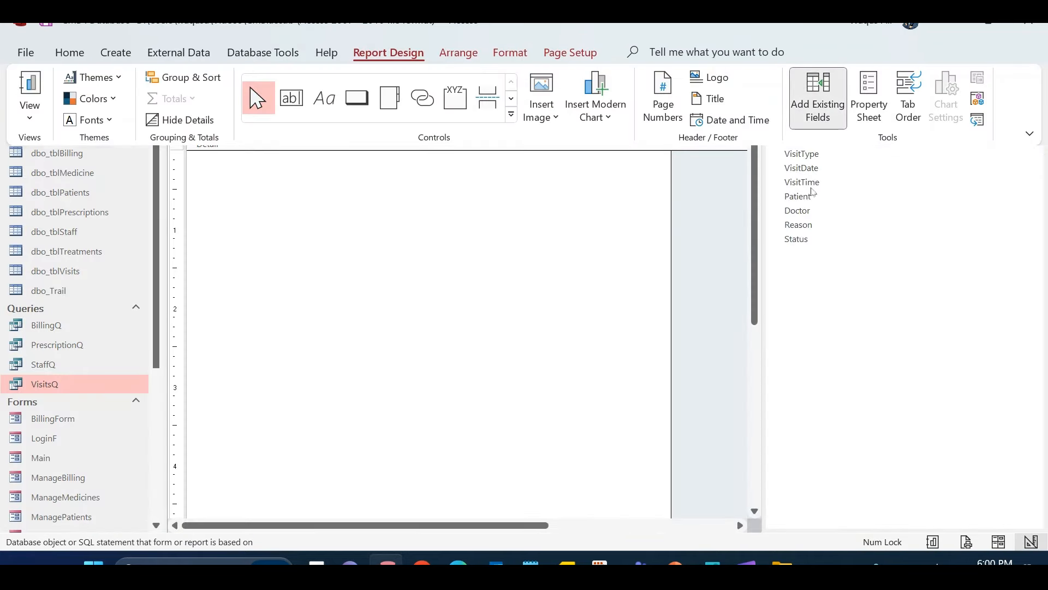
pyautogui.click(800, 182)
pyautogui.click(800, 141)
pyautogui.hotkey('ctrl', 'a')
pyautogui.moveTo(801, 142); pyautogui.dragTo(347, 260)
pyautogui.moveTo(459, 235); pyautogui.dragTo(211, 411)
pyautogui.press('Delete')
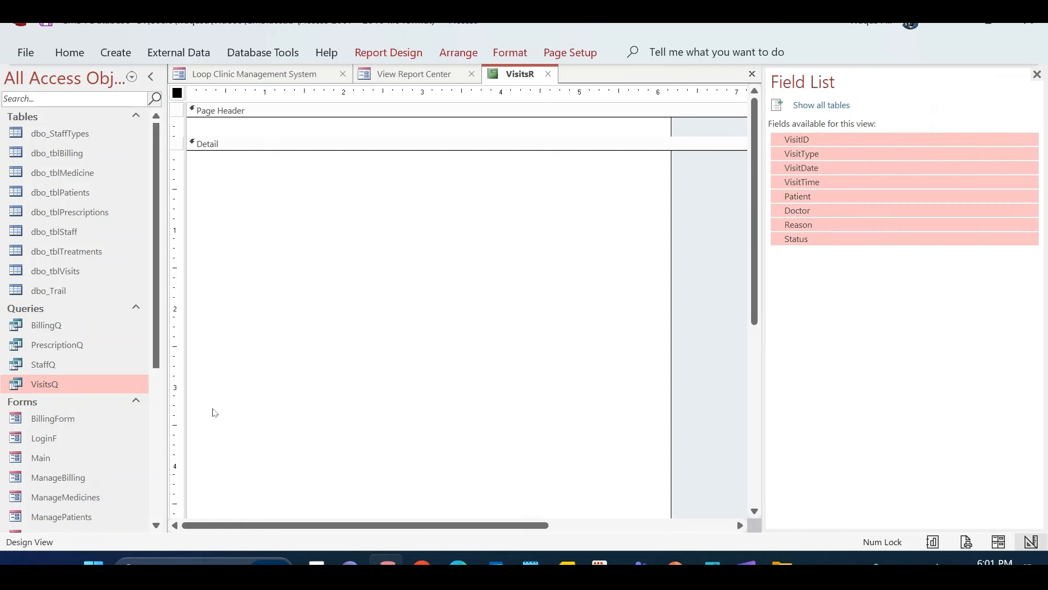
# Place all the selected fields in the Detail section and arrange them with their labels in a tabular layout
pyautogui.moveTo(899, 144); pyautogui.dragTo(407, 211)
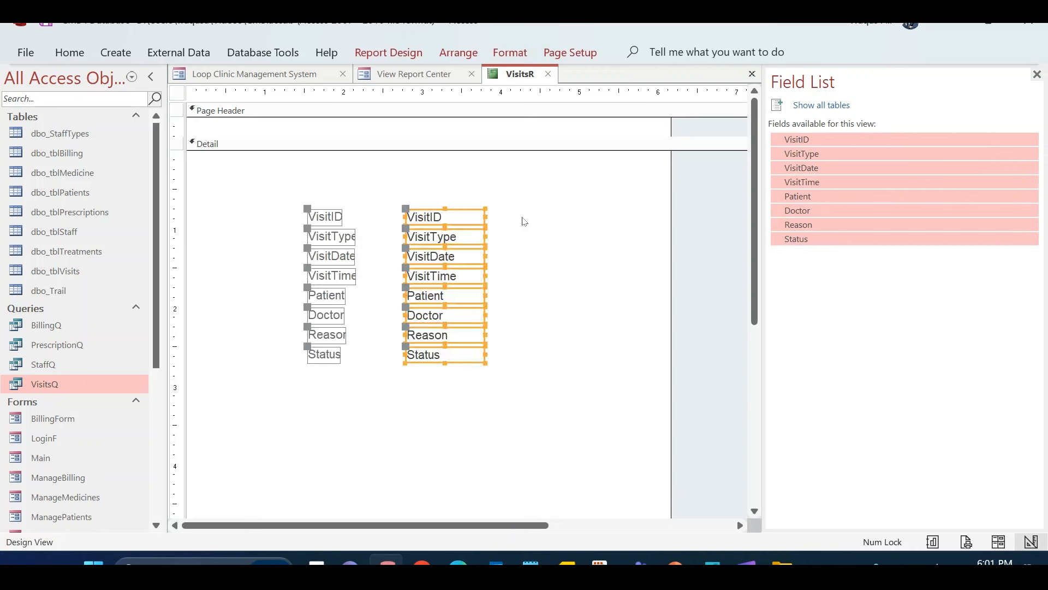
pyautogui.moveTo(534, 195); pyautogui.dragTo(267, 369)
pyautogui.rightClick(463, 262)
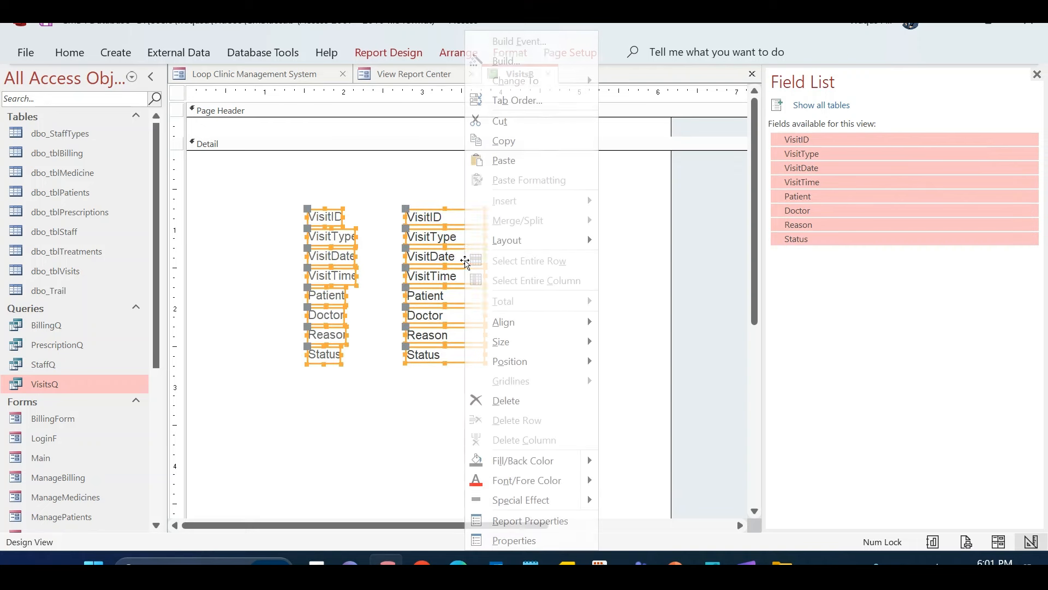
pyautogui.moveTo(519, 243)
pyautogui.click(665, 245)
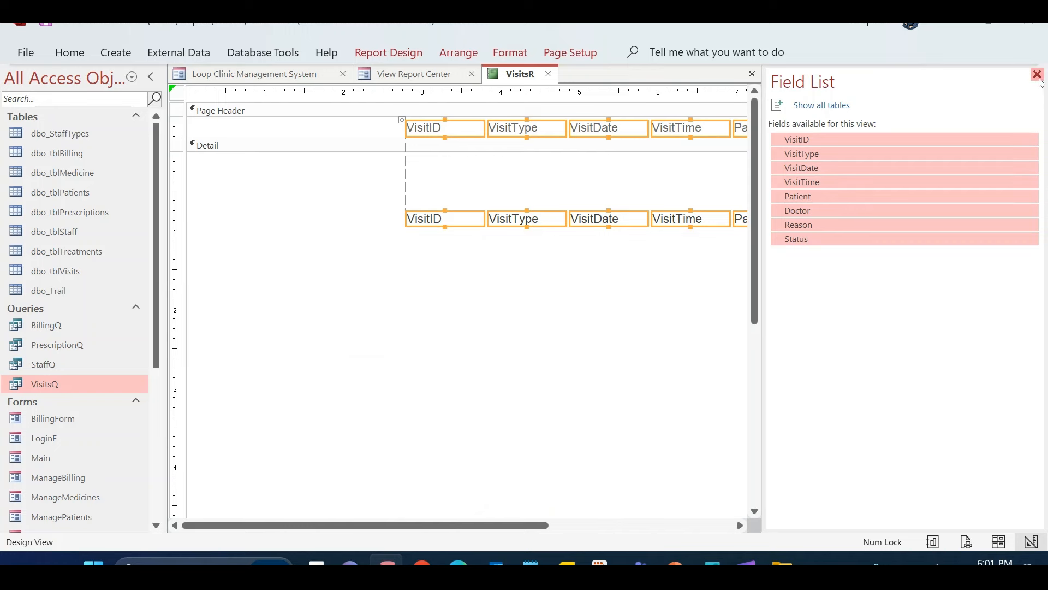
# Hide the field list and move the tabular layout to the report's left edge and the top of the Detail section
pyautogui.click(1036, 73)
pyautogui.moveTo(628, 131); pyautogui.dragTo(408, 149)
pyautogui.moveTo(875, 285); pyautogui.dragTo(224, 164)
# Set the font size to 9 and the font color to black for all header labels and detail fields
pyautogui.moveTo(874, 227); pyautogui.dragTo(188, 105)
pyautogui.click(71, 54)
pyautogui.click(895, 78)
pyautogui.write('10')
pyautogui.press('Return')
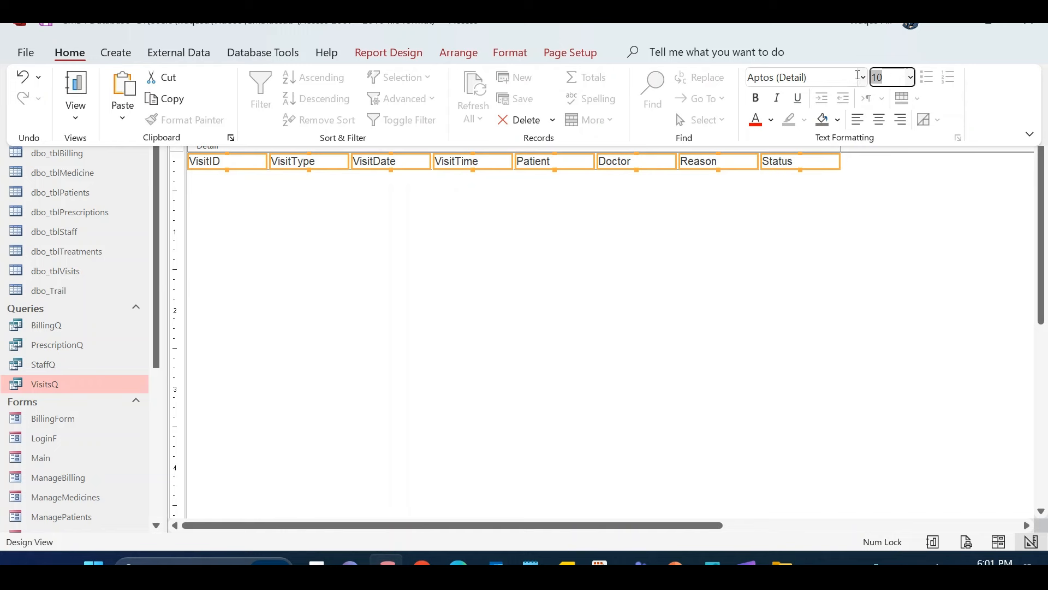
pyautogui.write('9')
pyautogui.press('Return')
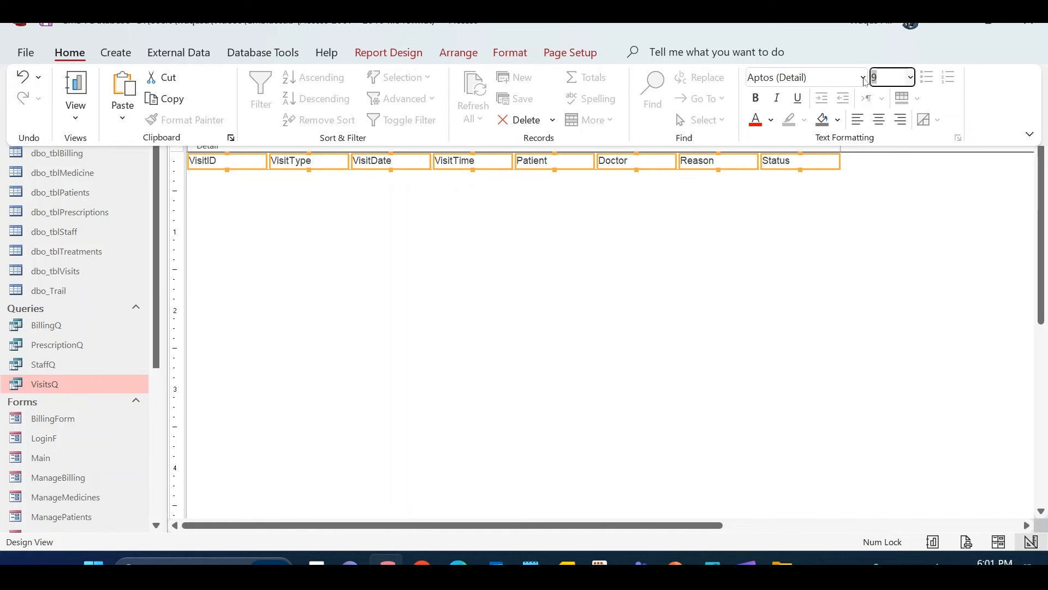
pyautogui.click(771, 120)
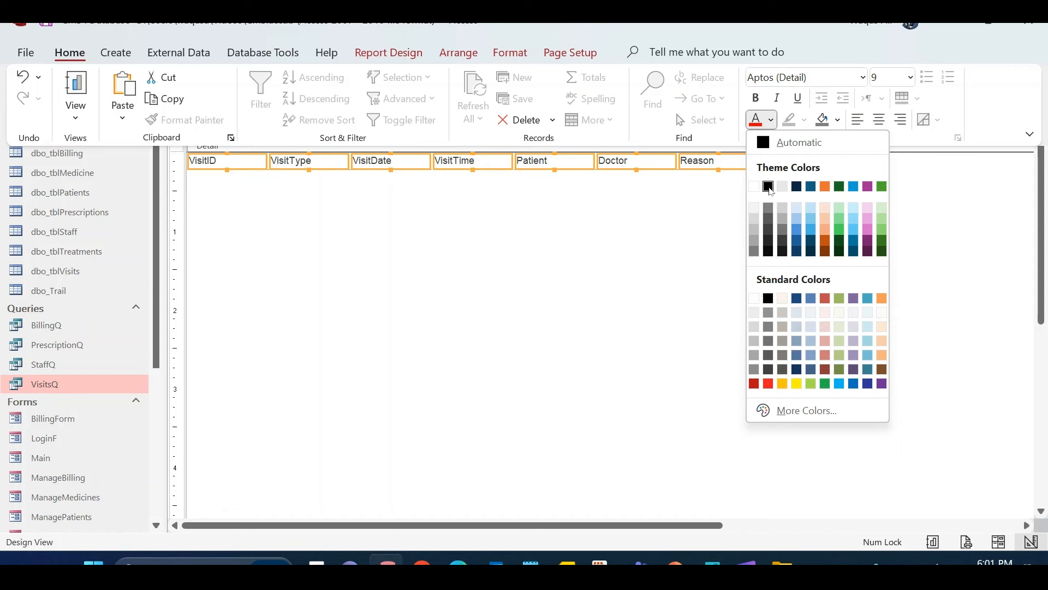
pyautogui.click(770, 187)
pyautogui.click(623, 251)
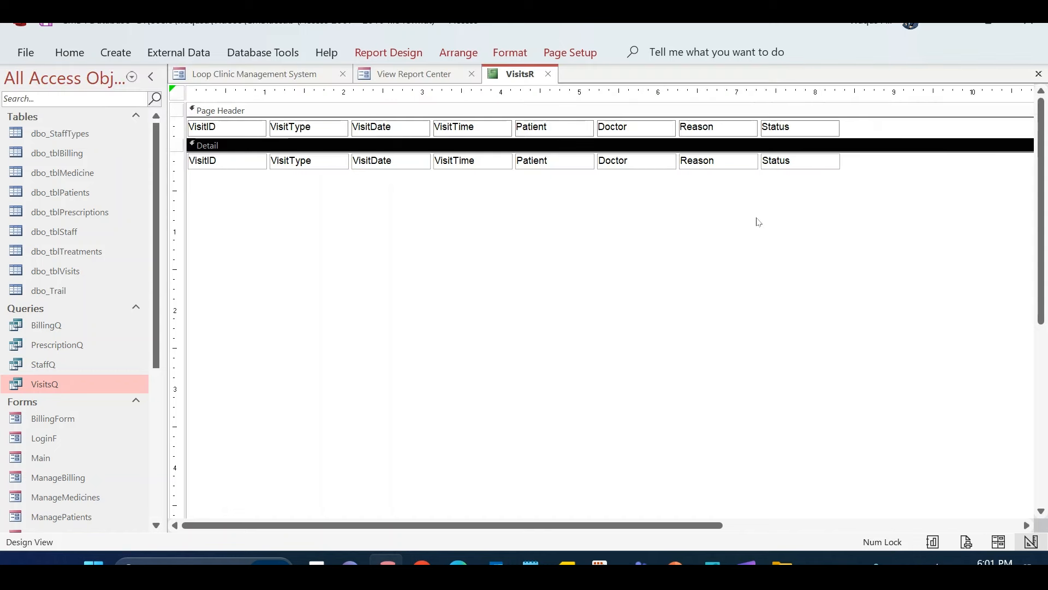
# Move the Reason column directly after the VisitID column and narrow the VisitID column
pyautogui.moveTo(723, 197); pyautogui.dragTo(273, 123)
pyautogui.click(335, 235)
pyautogui.moveTo(234, 198); pyautogui.dragTo(239, 126)
pyautogui.click(228, 193)
# Change the page header labels to read Visit ID, Visit Type, Visit Date and Visit Time
pyautogui.click(215, 129)
pyautogui.click(207, 127)
pyautogui.click(295, 225)
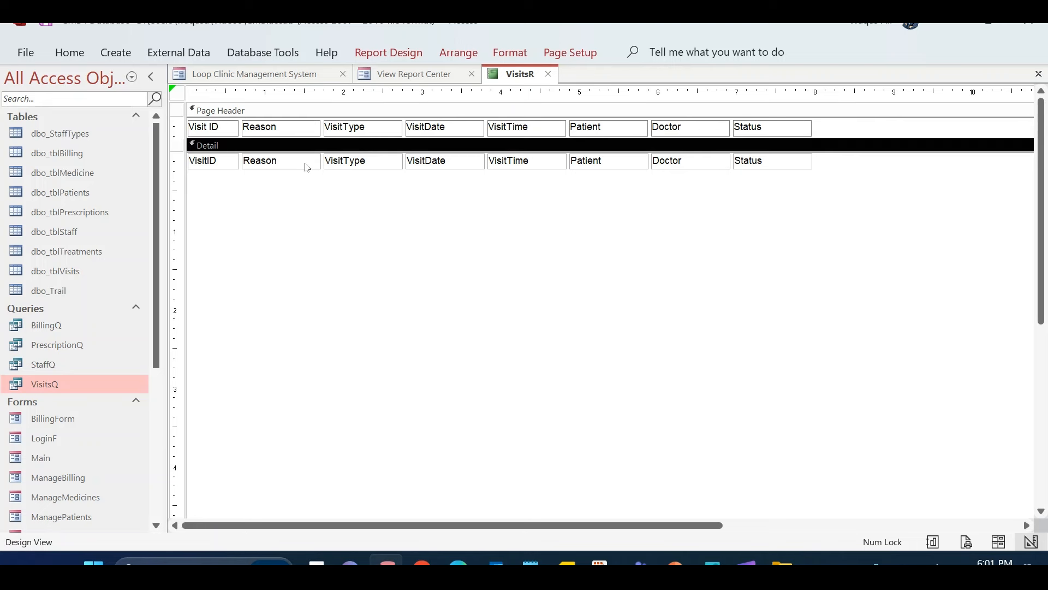
pyautogui.click(335, 130)
pyautogui.click(343, 127)
pyautogui.click(427, 130)
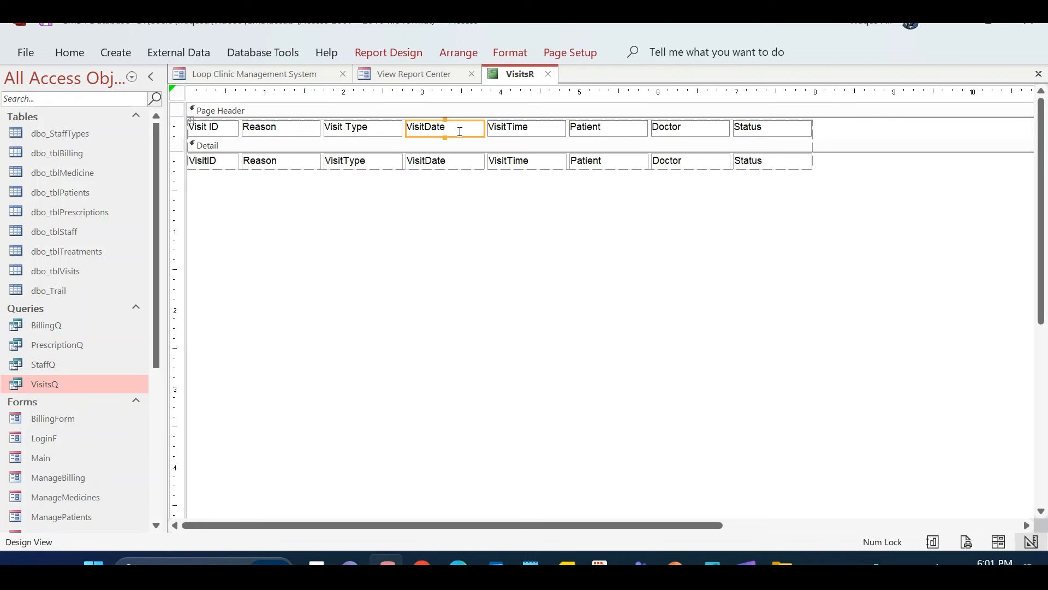
pyautogui.click(427, 128)
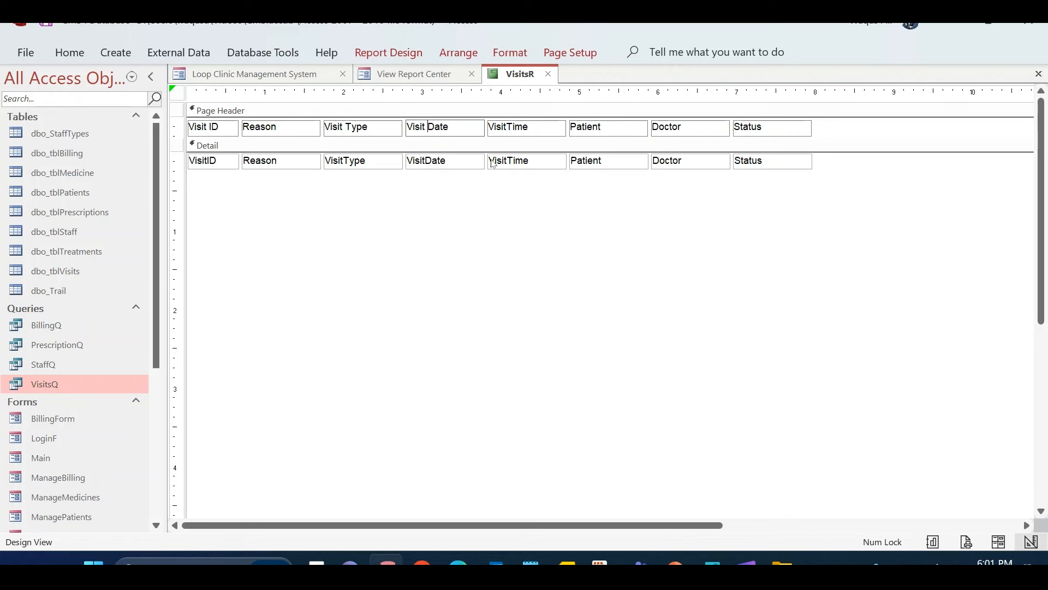
pyautogui.click(508, 129)
pyautogui.click(505, 127)
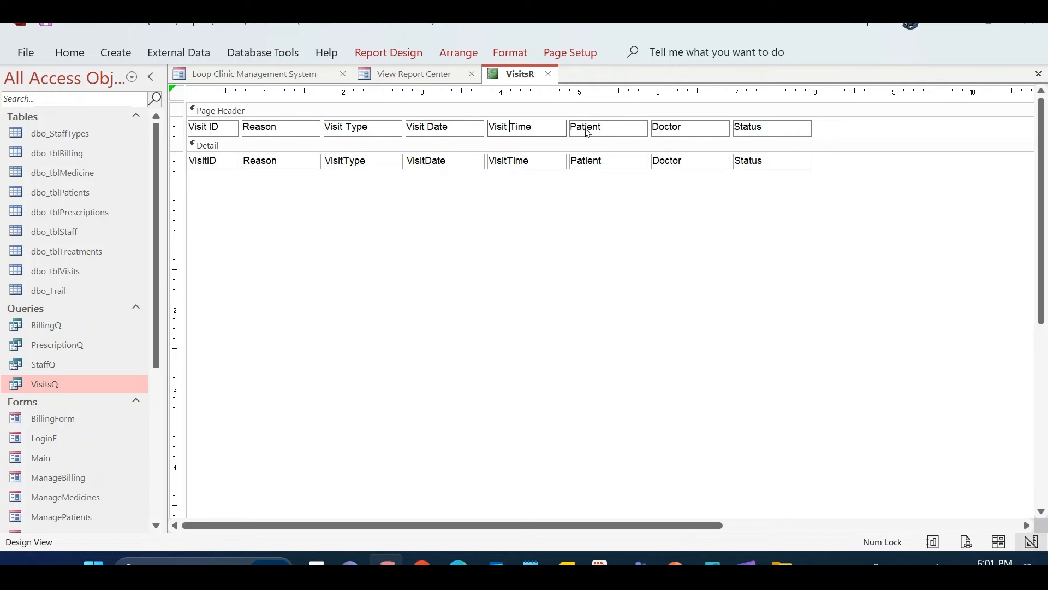
pyautogui.click(386, 189)
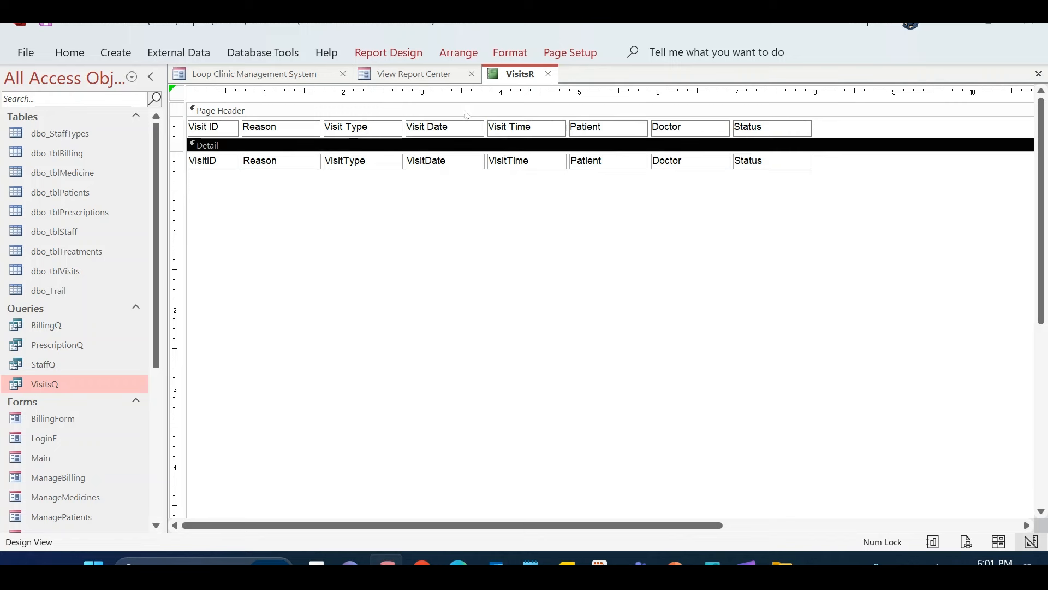
# Check the VisitType and Reason values in the VisitsQ query, and delete the Reason column from the VisitsR layout
pyautogui.doubleClick(53, 385)
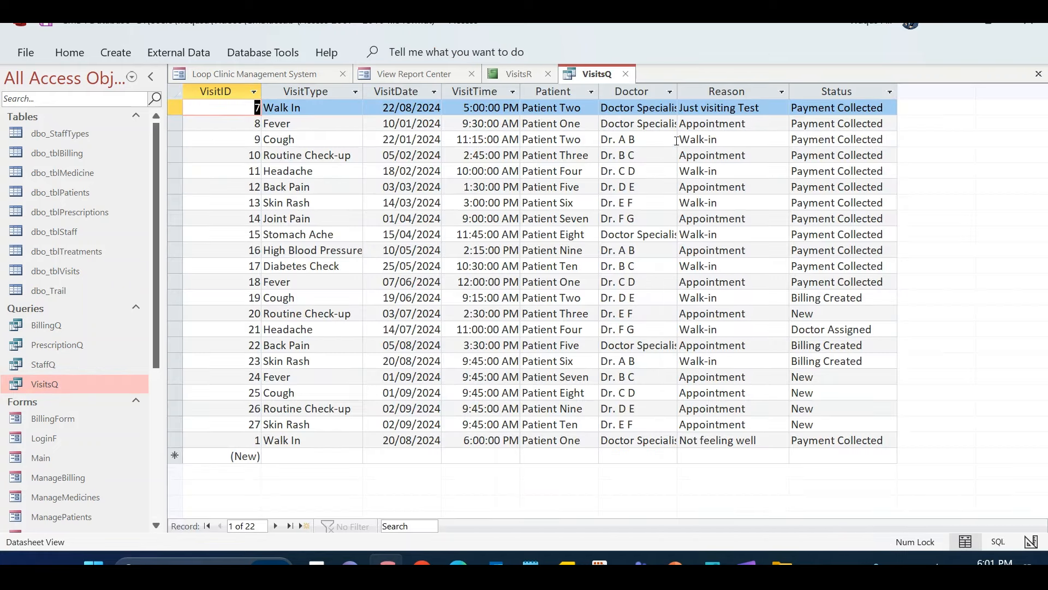
pyautogui.click(304, 108)
pyautogui.click(340, 361)
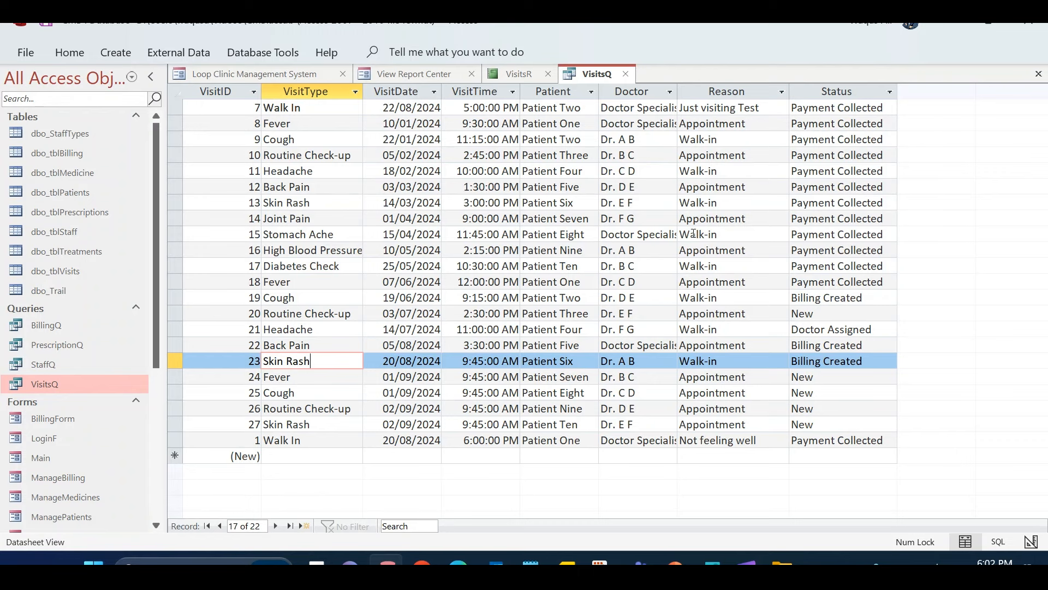
pyautogui.click(625, 75)
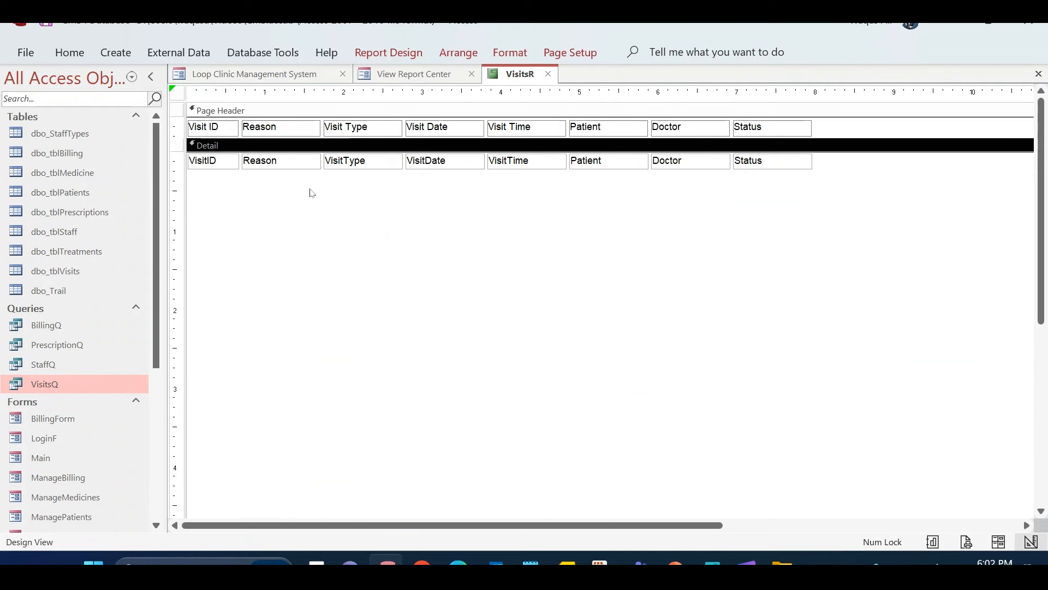
pyautogui.moveTo(295, 190); pyautogui.dragTo(295, 124)
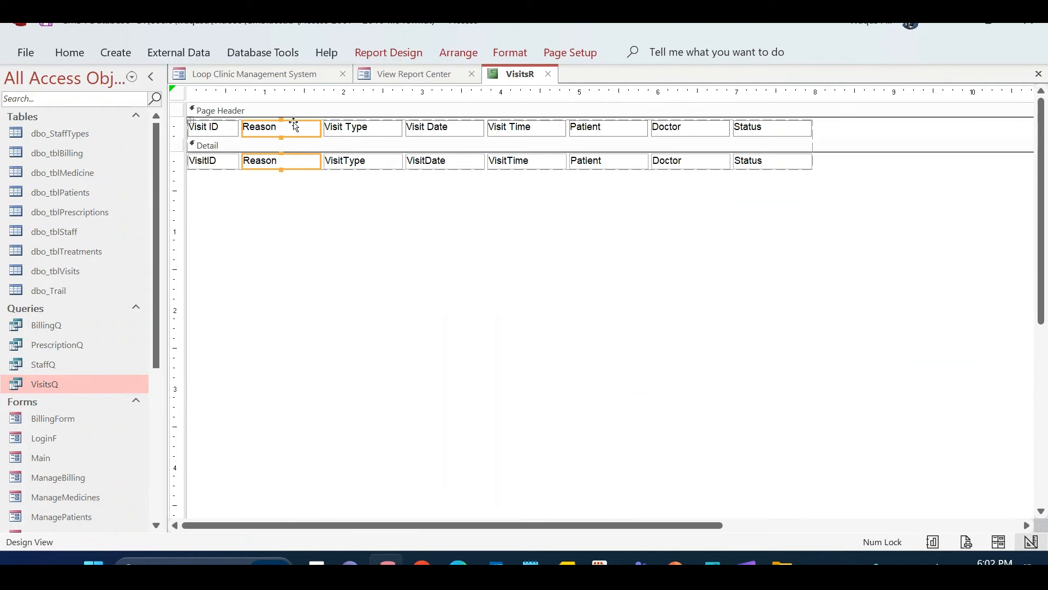
pyautogui.press('Delete')
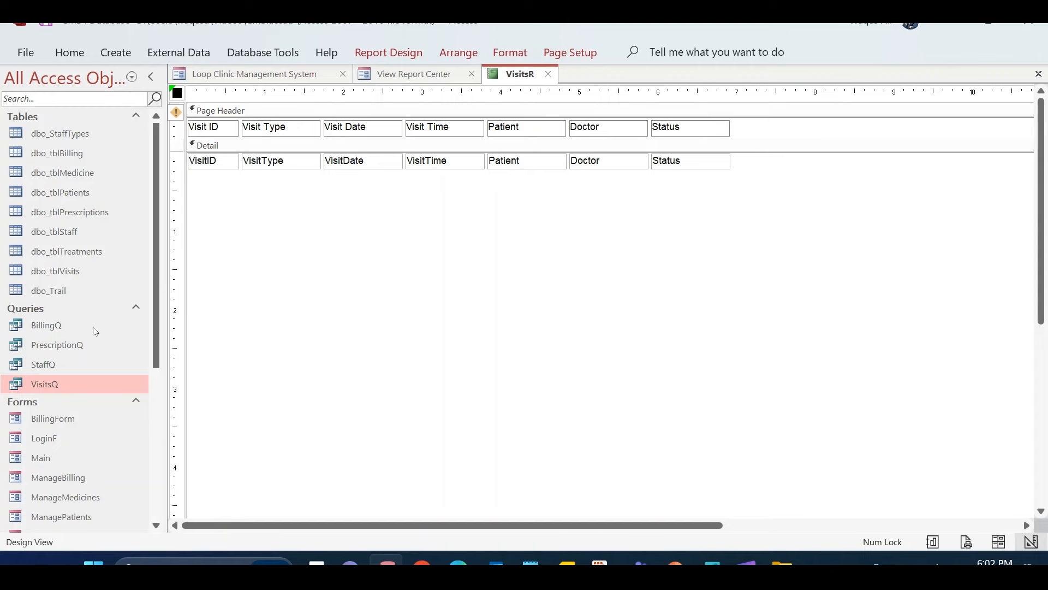
# Copy all VisitType values in VisitsQ over the Reason column's values
pyautogui.doubleClick(92, 382)
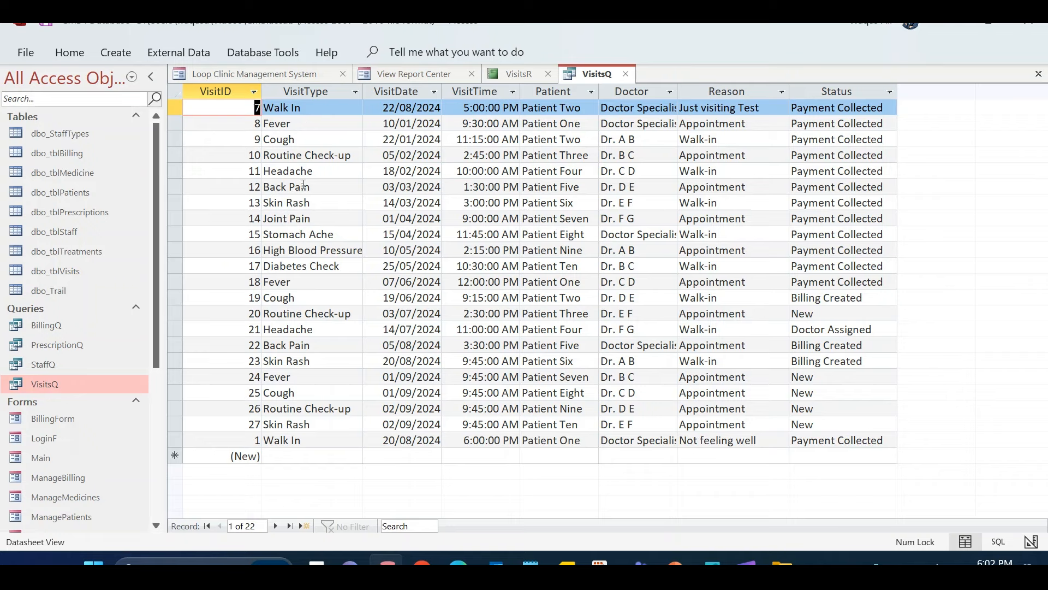
pyautogui.doubleClick(715, 155)
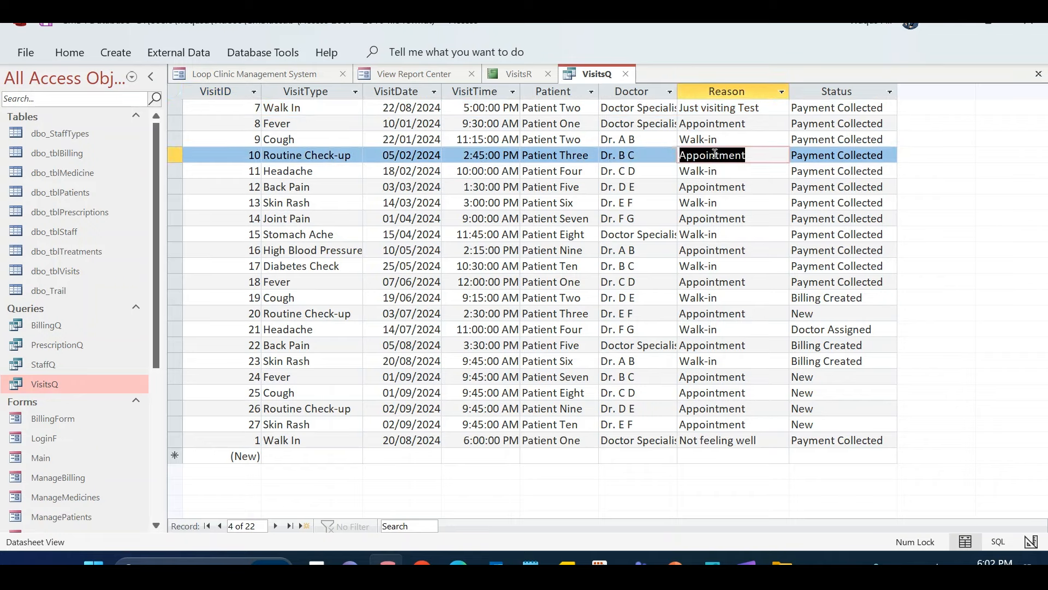
pyautogui.click(303, 92)
pyautogui.click(744, 92)
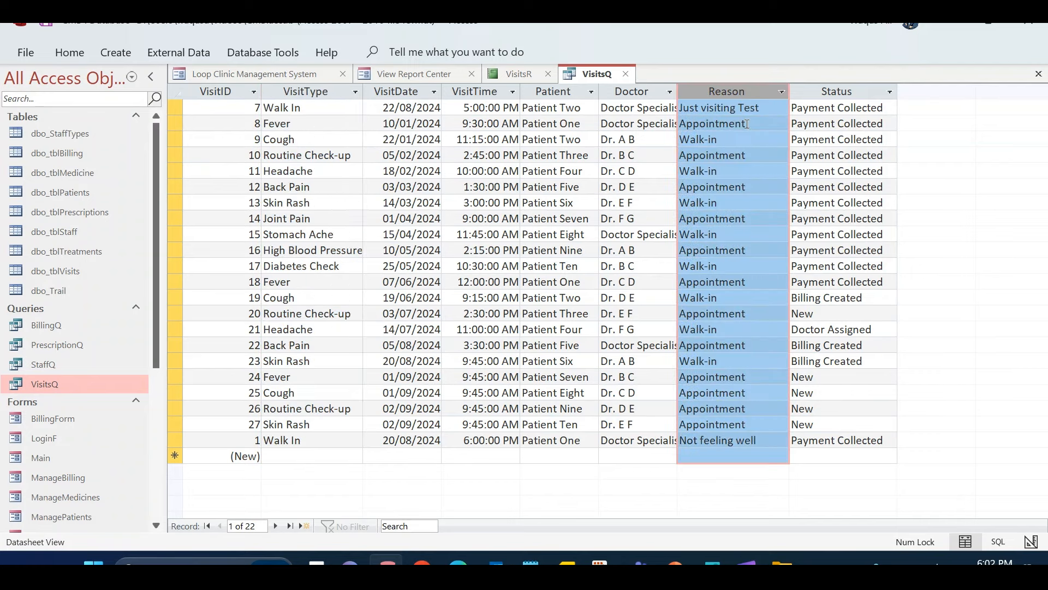
pyautogui.click(273, 92)
pyautogui.click(713, 93)
pyautogui.hotkey('ctrl', 'v')
pyautogui.click(500, 335)
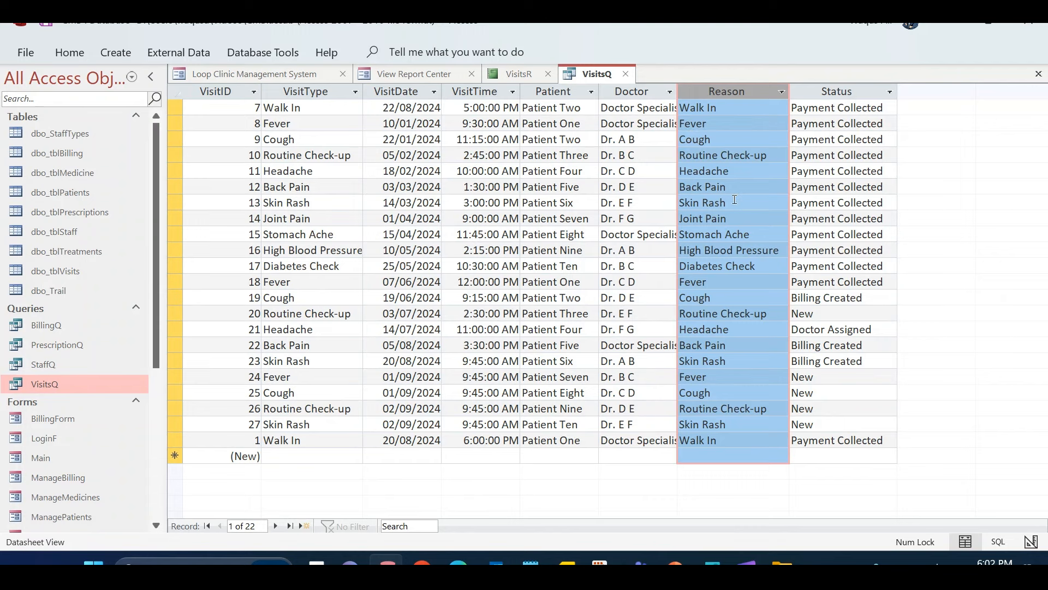
pyautogui.click(718, 444)
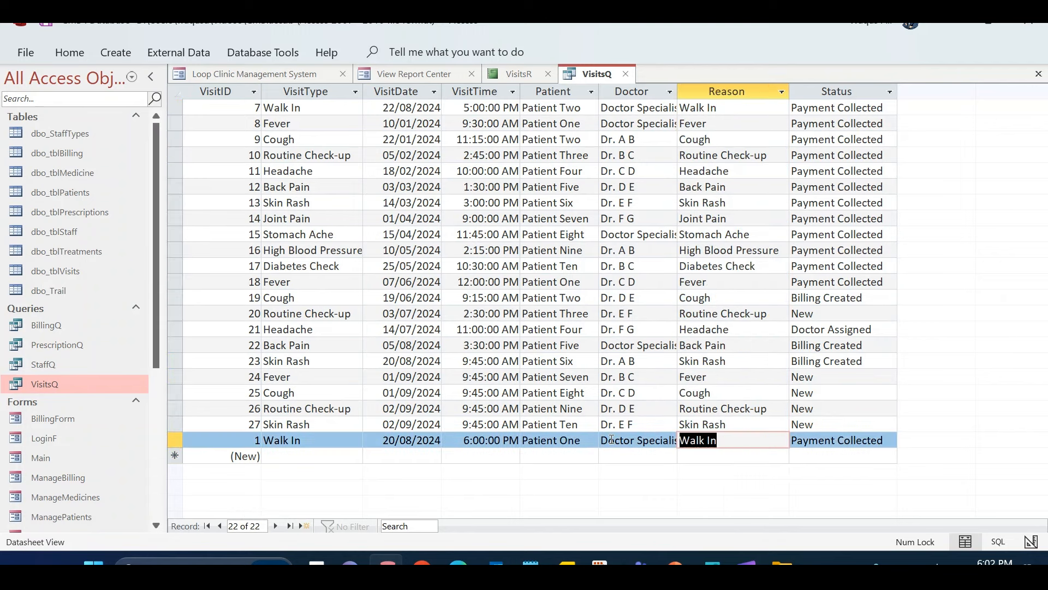
# Set the VisitType of visit 8 to Appointment and copy the Walk In and Appointment pair to visits 9 and 10
pyautogui.click(306, 122)
pyautogui.write('Appointment')
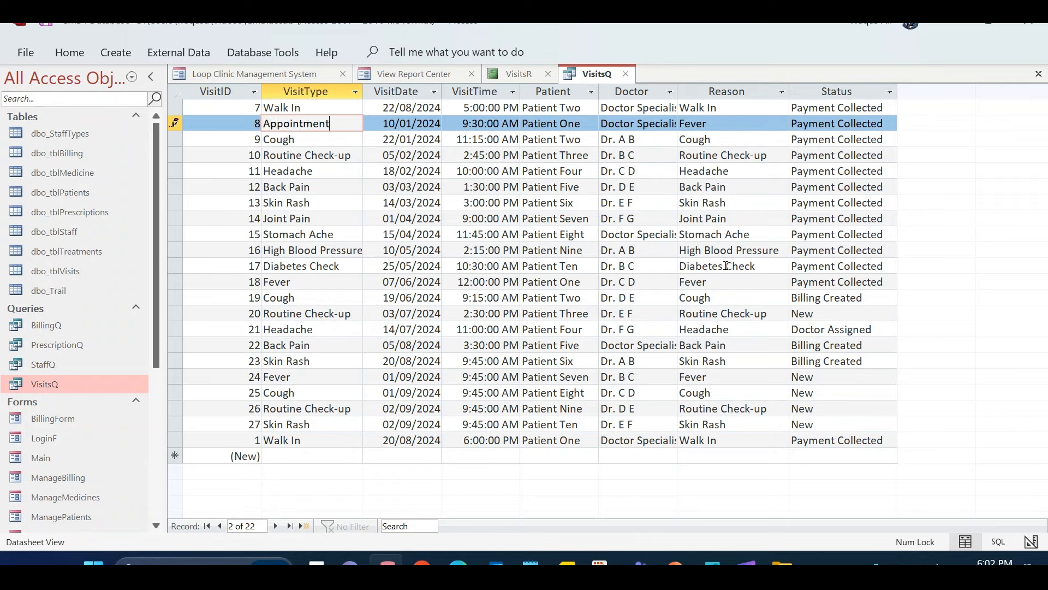
pyautogui.press('Tab')
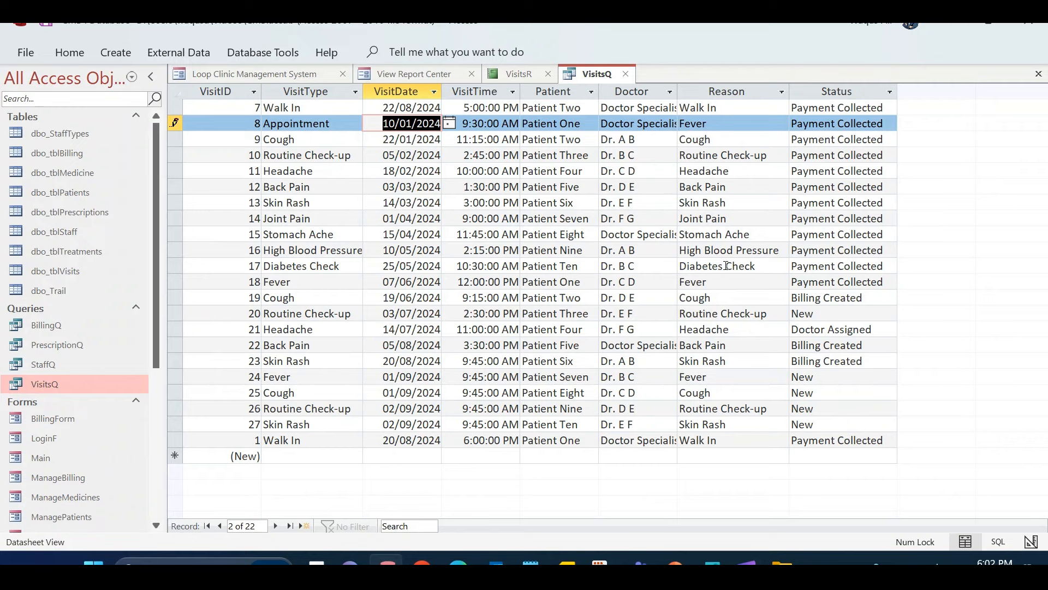
pyautogui.hotkey('shift', 'Tab')
pyautogui.hotkey('shift', 'Up')
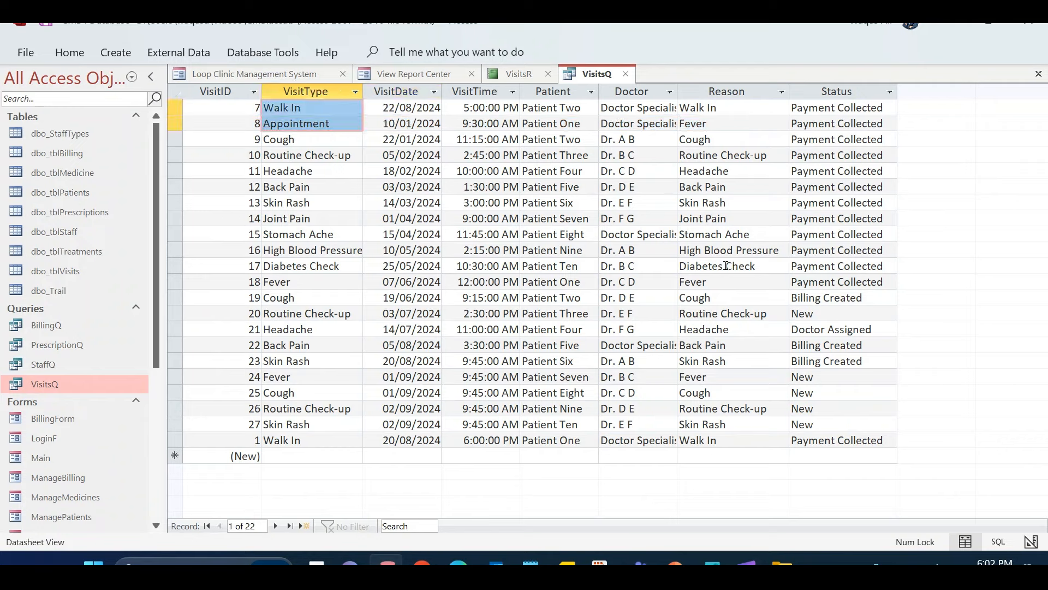
pyautogui.press('Down')
pyautogui.press('Down')
pyautogui.hotkey('shift', 'Down')
pyautogui.hotkey('ctrl', 'v')
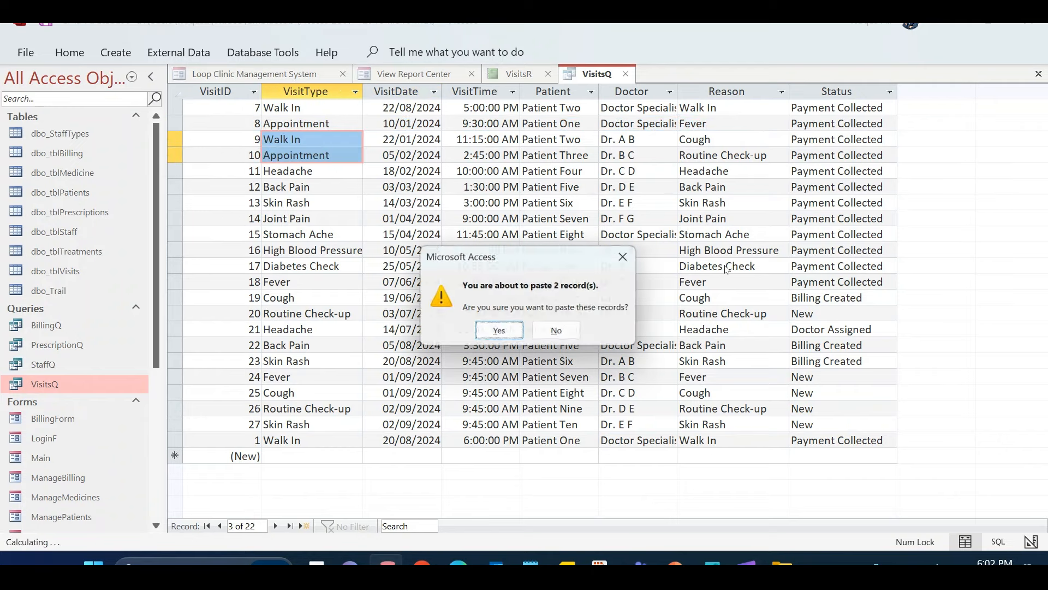
pyautogui.press('Return')
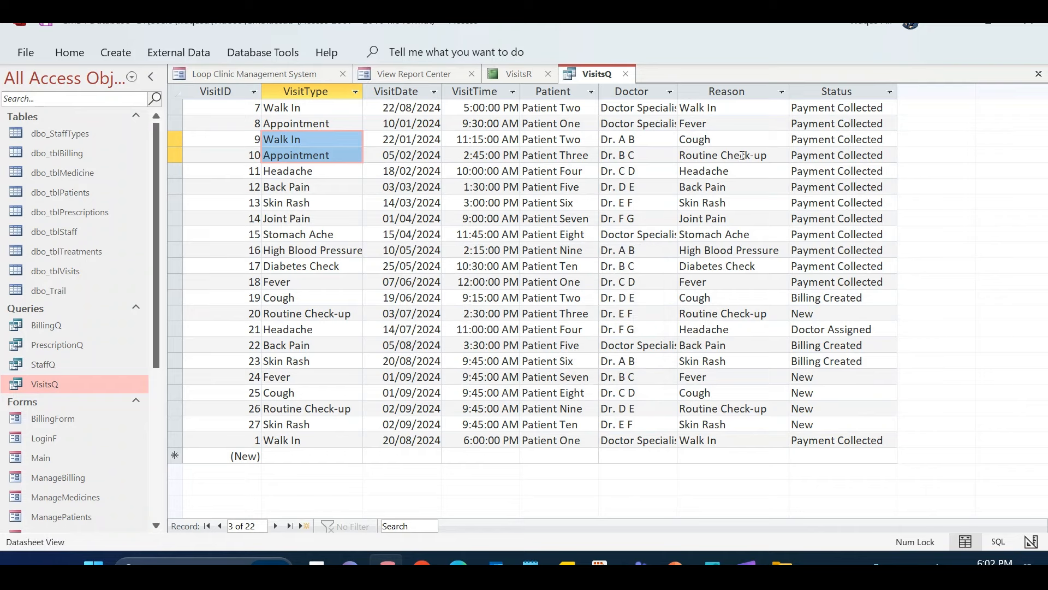
# Copy the Appointment value into the VisitType field of visits 11 through 21
pyautogui.press('Down')
pyautogui.hotkey('ctrl', 'c')
pyautogui.press('Down')
pyautogui.hotkey('ctrl', 'v')
pyautogui.press('Down')
pyautogui.hotkey('ctrl', 'v')
pyautogui.press('Down')
pyautogui.hotkey('ctrl', 'v')
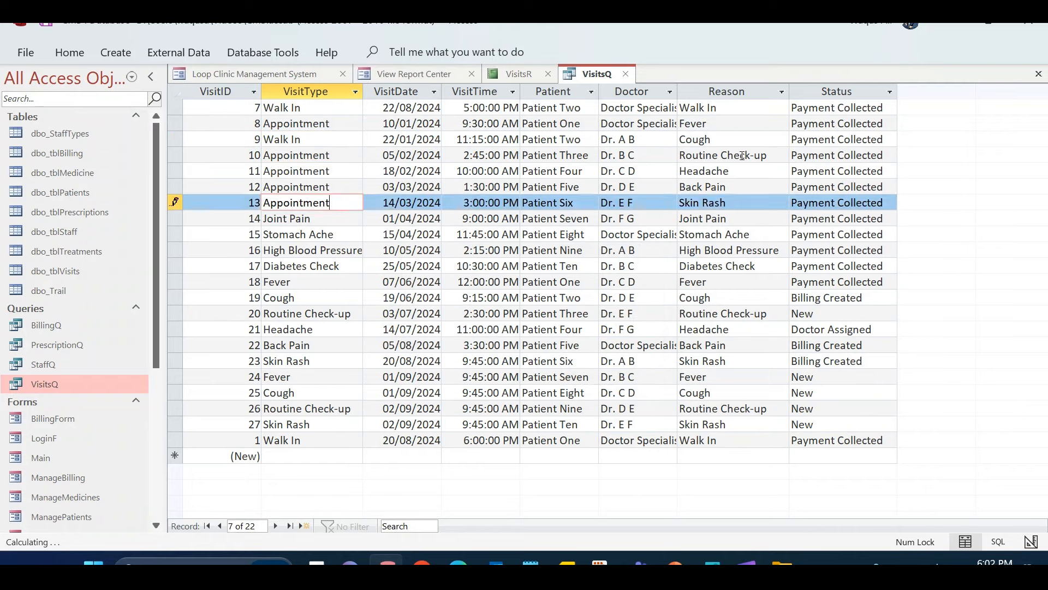
pyautogui.press('Down')
pyautogui.hotkey('ctrl', 'v')
pyautogui.press('Down')
pyautogui.hotkey('ctrl', 'v')
pyautogui.press('Down')
pyautogui.hotkey('ctrl', 'v')
pyautogui.press('Down')
pyautogui.hotkey('ctrl', 'v')
pyautogui.press('Down')
pyautogui.hotkey('ctrl', 'v')
pyautogui.press('Down')
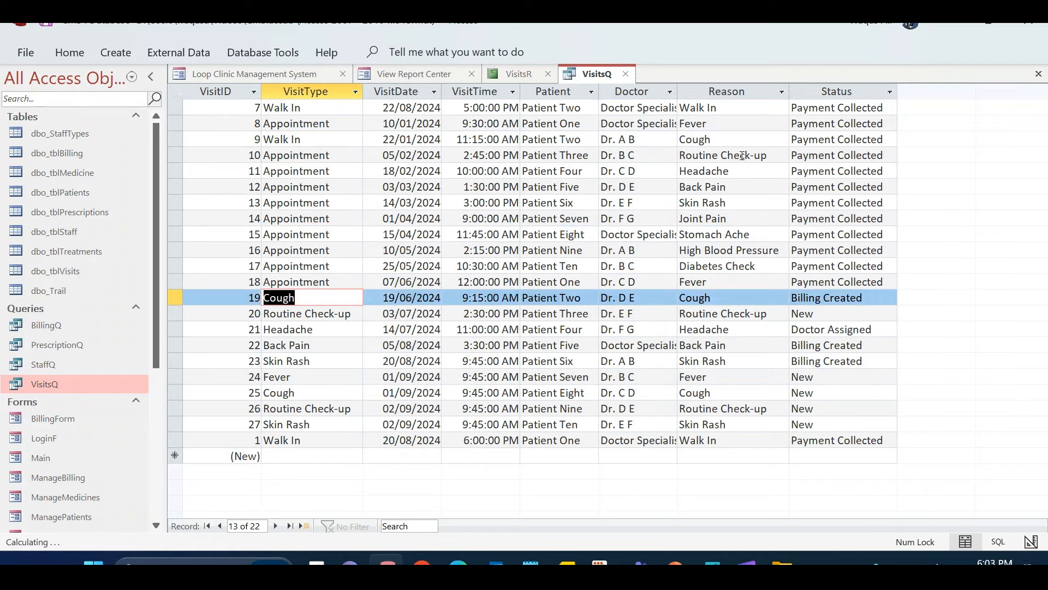
pyautogui.hotkey('ctrl', 'v')
pyautogui.press('Down')
pyautogui.hotkey('ctrl', 'v')
pyautogui.press('Down')
pyautogui.hotkey('ctrl', 'v')
# Copy the Walk In value into the VisitType field of visits 21 through 26
pyautogui.press('Up')
pyautogui.press('Up')
pyautogui.press('Up')
pyautogui.press('Up')
pyautogui.press('Up')
pyautogui.press('Up')
pyautogui.press('Up')
pyautogui.press('Up')
pyautogui.press('Up')
pyautogui.press('Up')
pyautogui.press('Up')
pyautogui.press('Up')
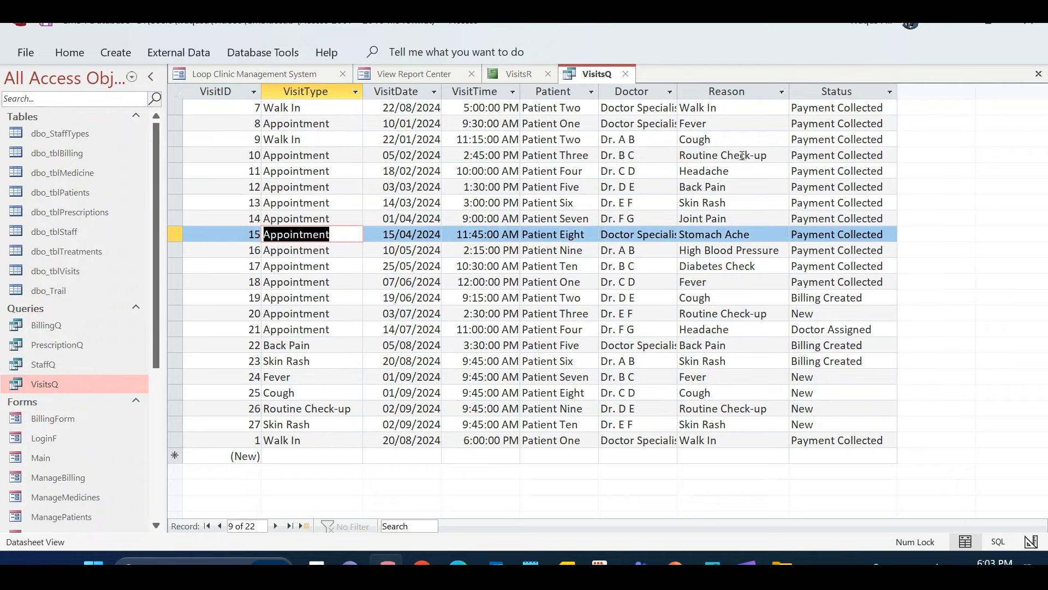
pyautogui.hotkey('ctrl', 'c')
pyautogui.press('Down')
pyautogui.press('Down')
pyautogui.press('Down')
pyautogui.press('Down')
pyautogui.press('Down')
pyautogui.press('Down')
pyautogui.press('Down')
pyautogui.press('Down')
pyautogui.press('Down')
pyautogui.press('Down')
pyautogui.press('Down')
pyautogui.press('Down')
pyautogui.press('Down')
pyautogui.hotkey('ctrl', 'v')
pyautogui.press('Down')
pyautogui.hotkey('ctrl', 'v')
pyautogui.press('Down')
pyautogui.hotkey('ctrl', 'v')
pyautogui.press('Down')
pyautogui.hotkey('ctrl', 'v')
pyautogui.press('Down')
pyautogui.hotkey('ctrl', 'v')
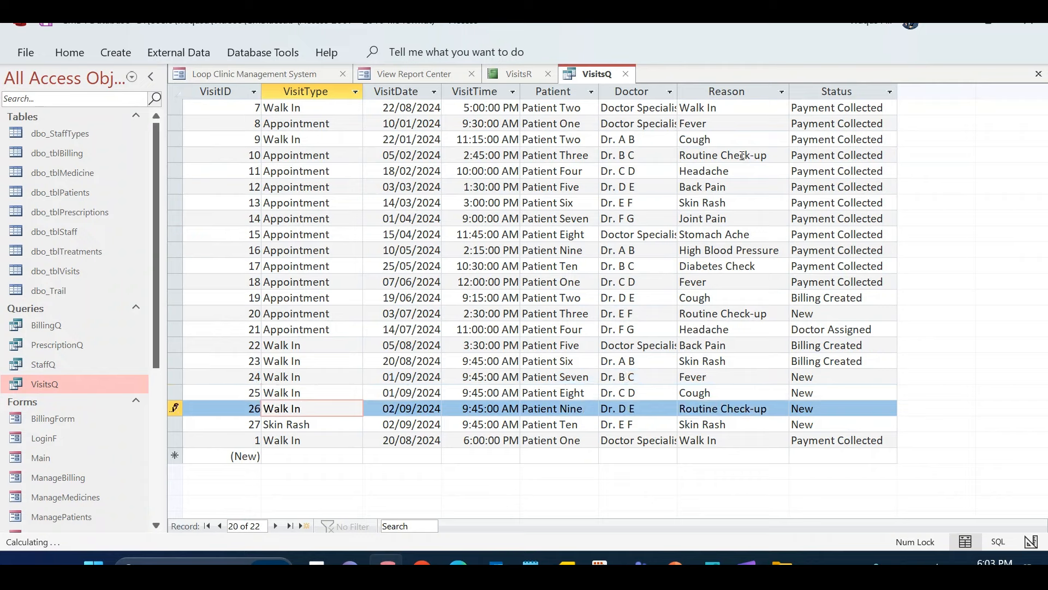
pyautogui.press('Up')
pyautogui.press('Up')
pyautogui.press('Up')
pyautogui.press('Up')
pyautogui.press('Up')
pyautogui.hotkey('ctrl', 'v')
pyautogui.press('Down')
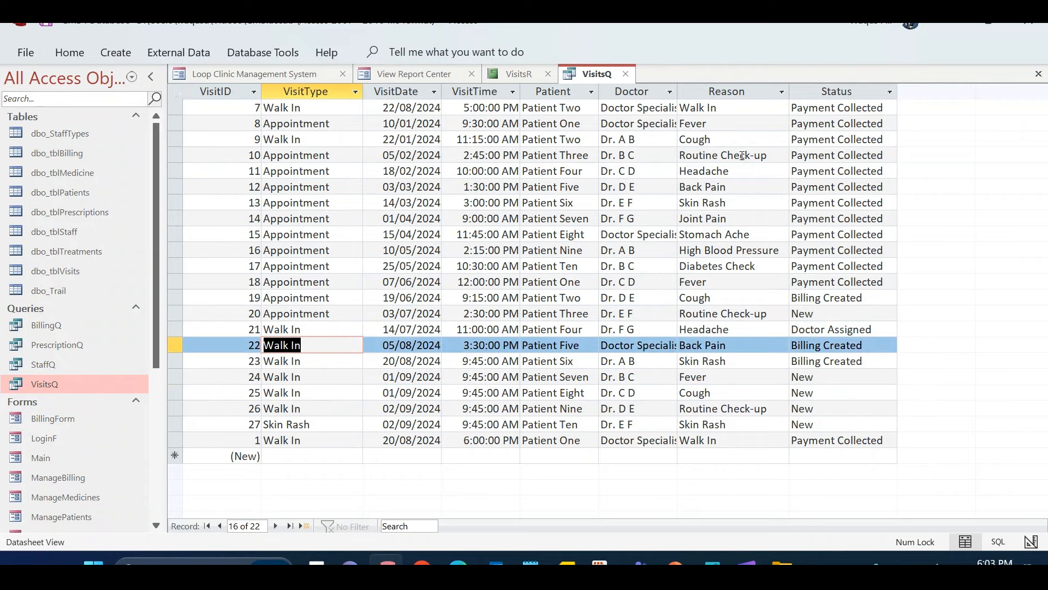
# Copy the Appointment value into the VisitType field of visits 27 and 1, and close VisitsQ
pyautogui.press('Up')
pyautogui.press('Up')
pyautogui.hotkey('ctrl', 'c')
pyautogui.press('Down')
pyautogui.press('Down')
pyautogui.press('Down')
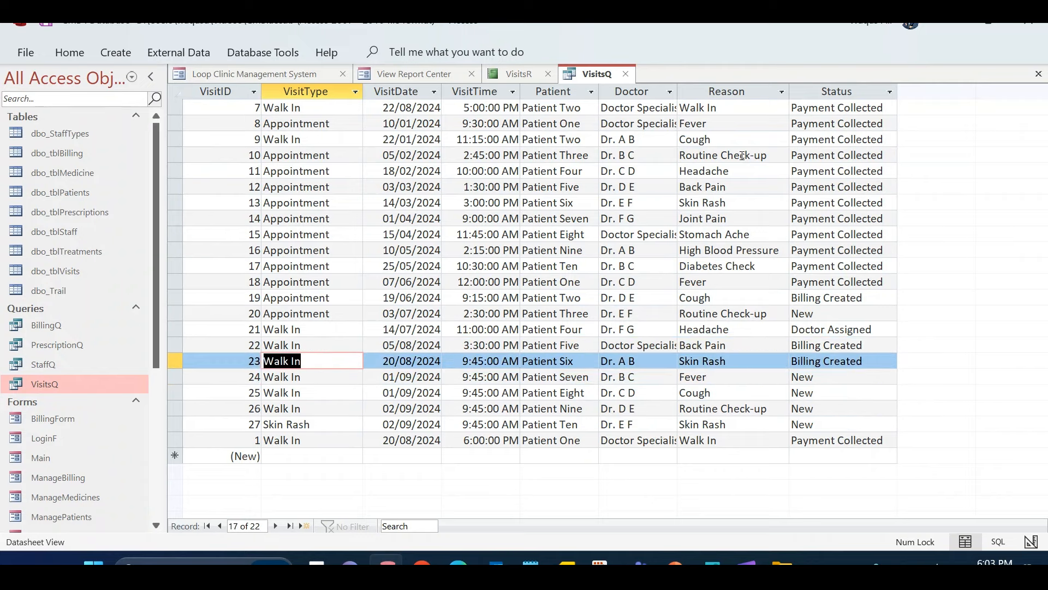
pyautogui.press('Down')
pyautogui.press('Down')
pyautogui.press('Down')
pyautogui.press('Down')
pyautogui.hotkey('ctrl', 'v')
pyautogui.press('Down')
pyautogui.hotkey('ctrl', 'v')
pyautogui.press('Up')
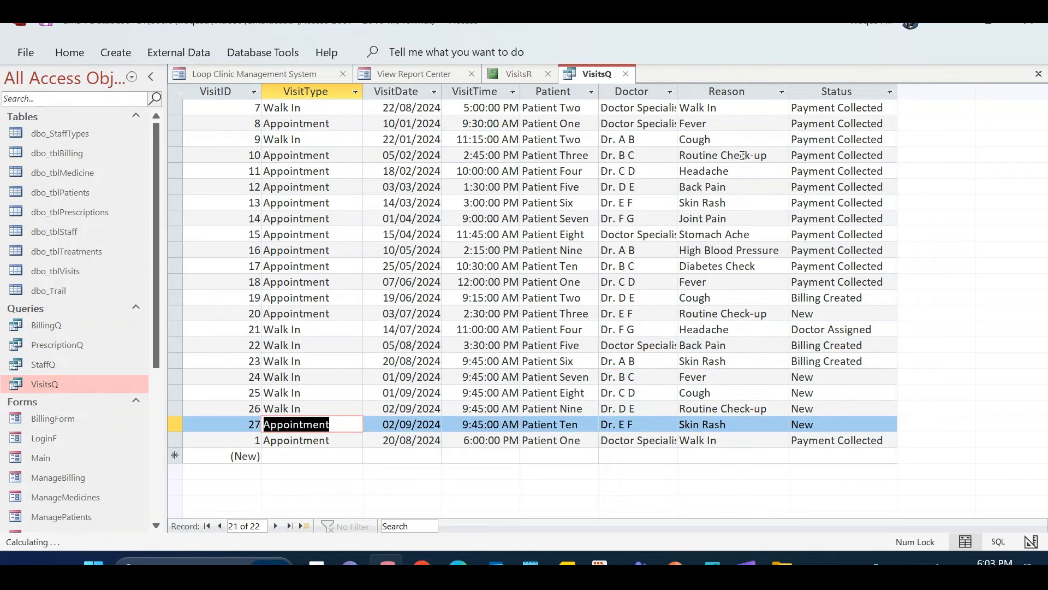
pyautogui.click(626, 74)
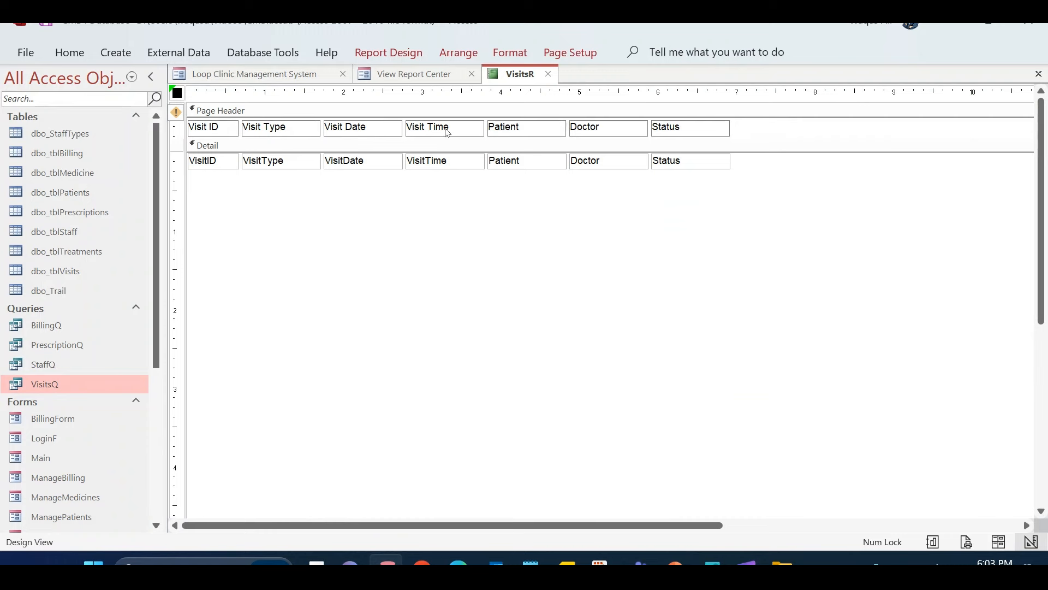
# Widen the Patient and Doctor columns in the VisitsR layout to about 1.5 inches each
pyautogui.click(710, 129)
pyautogui.moveTo(549, 203); pyautogui.dragTo(609, 128)
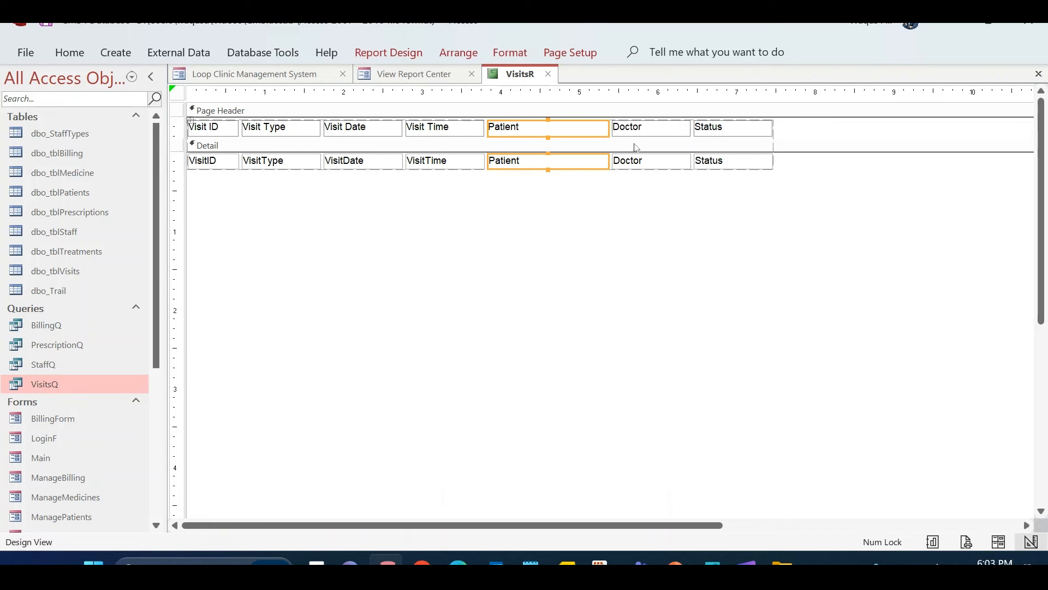
pyautogui.click(657, 135)
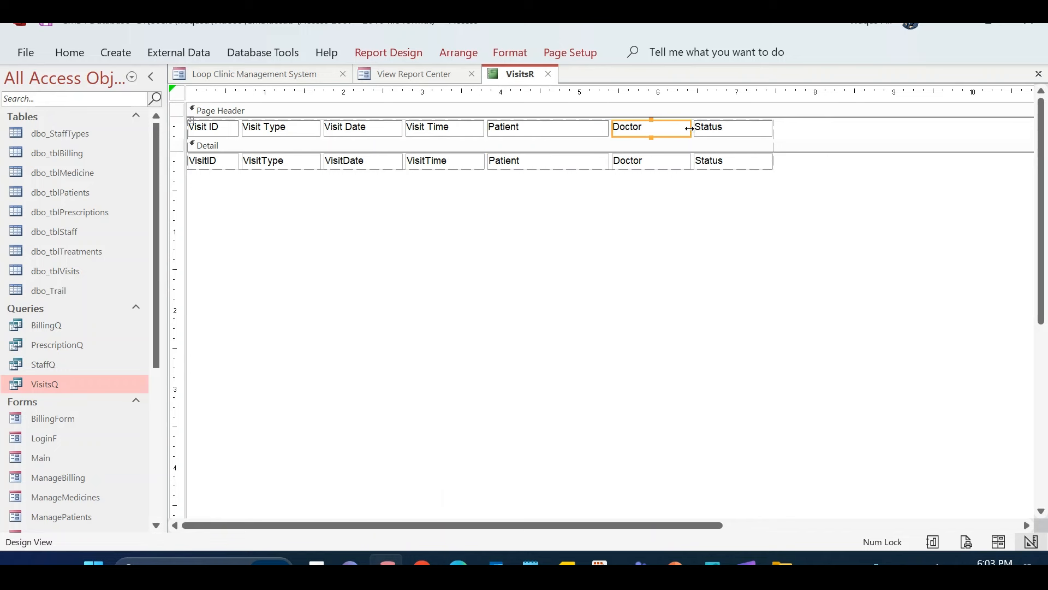
pyautogui.moveTo(690, 128); pyautogui.dragTo(727, 128)
# Narrow the report to about 7.9 inches so it ends at the outer edge of the Status column
pyautogui.moveTo(655, 527); pyautogui.dragTo(926, 514)
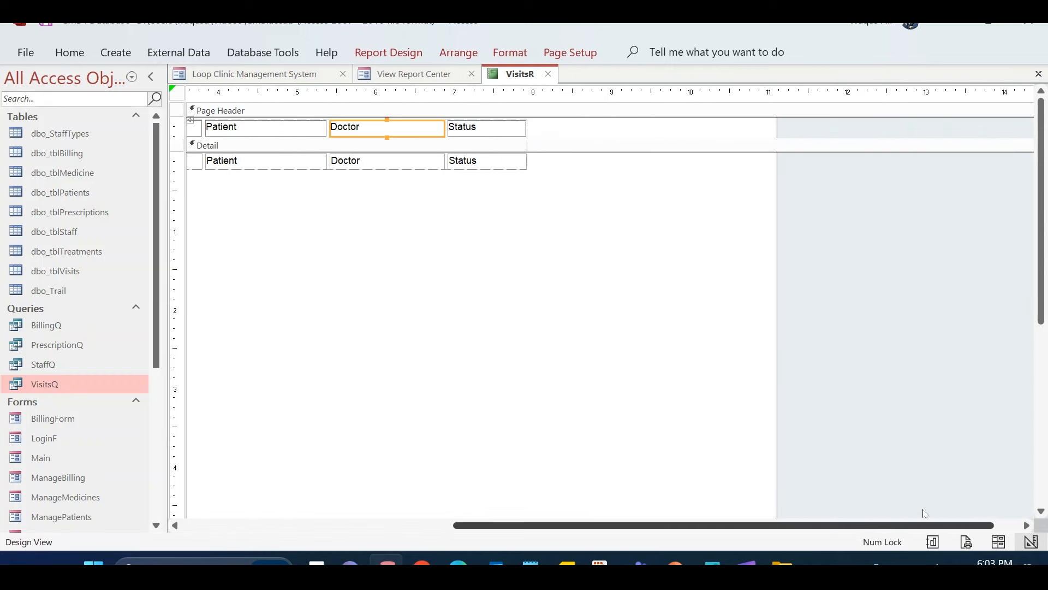
pyautogui.moveTo(776, 273); pyautogui.dragTo(272, 253)
pyautogui.click(512, 399)
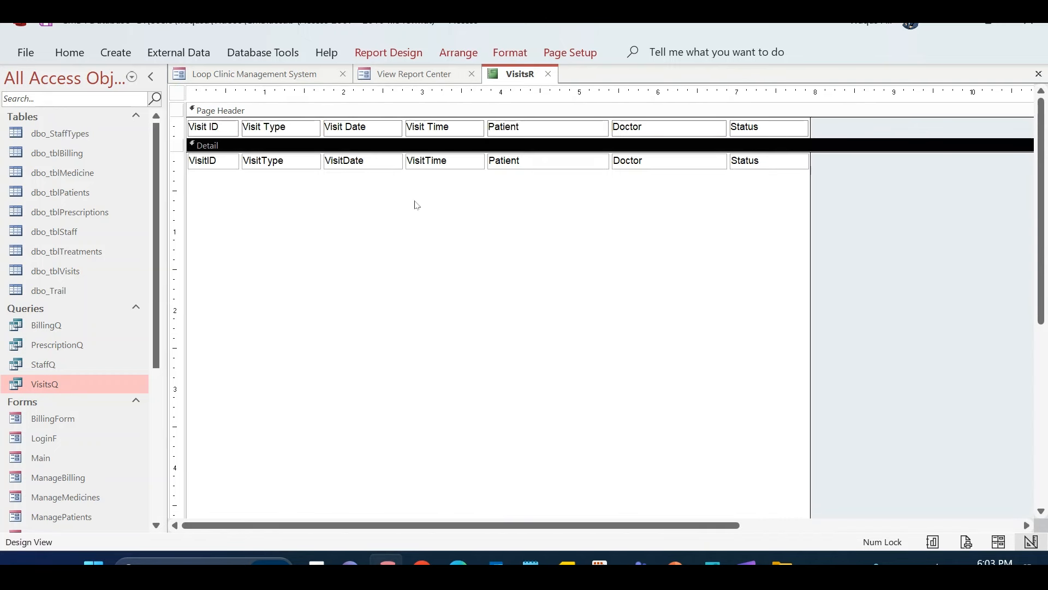
# Make all page header labels from Visit ID to Status bold
pyautogui.moveTo(824, 130); pyautogui.dragTo(185, 119)
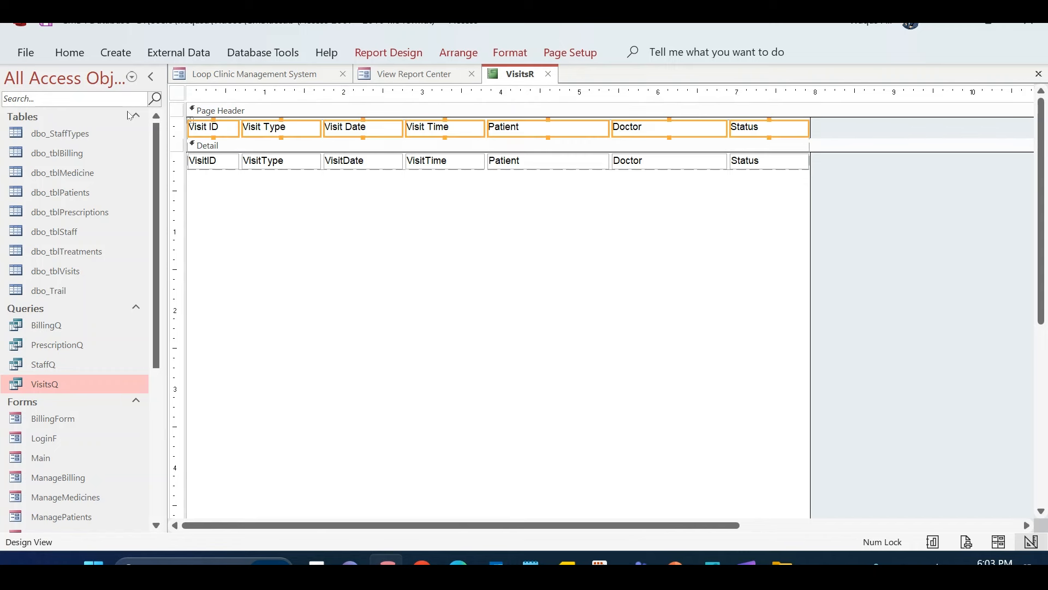
pyautogui.hotkey('ctrl', 'b')
pyautogui.click(69, 52)
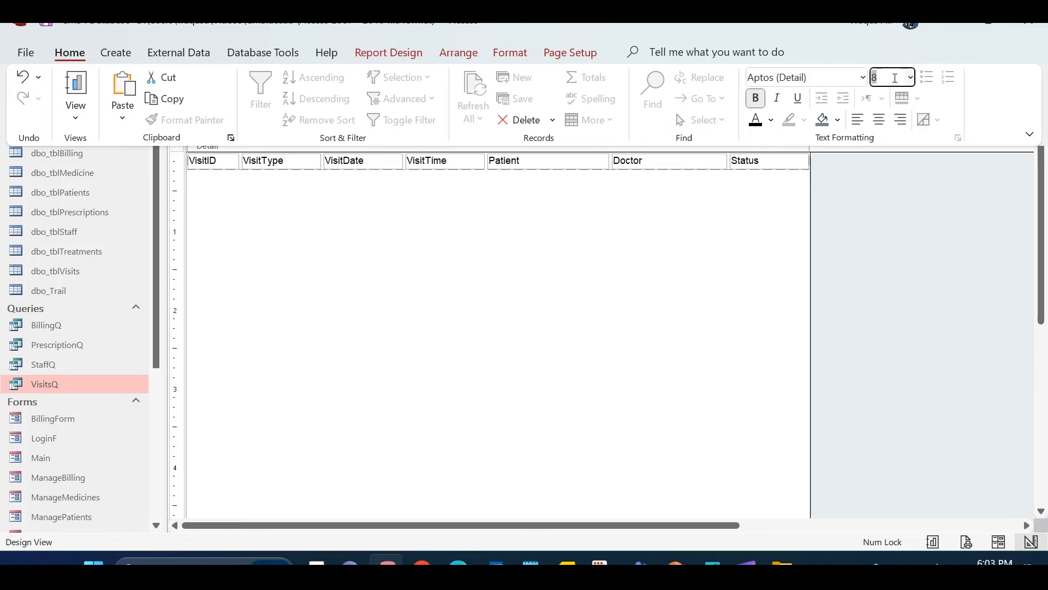
pyautogui.click(654, 214)
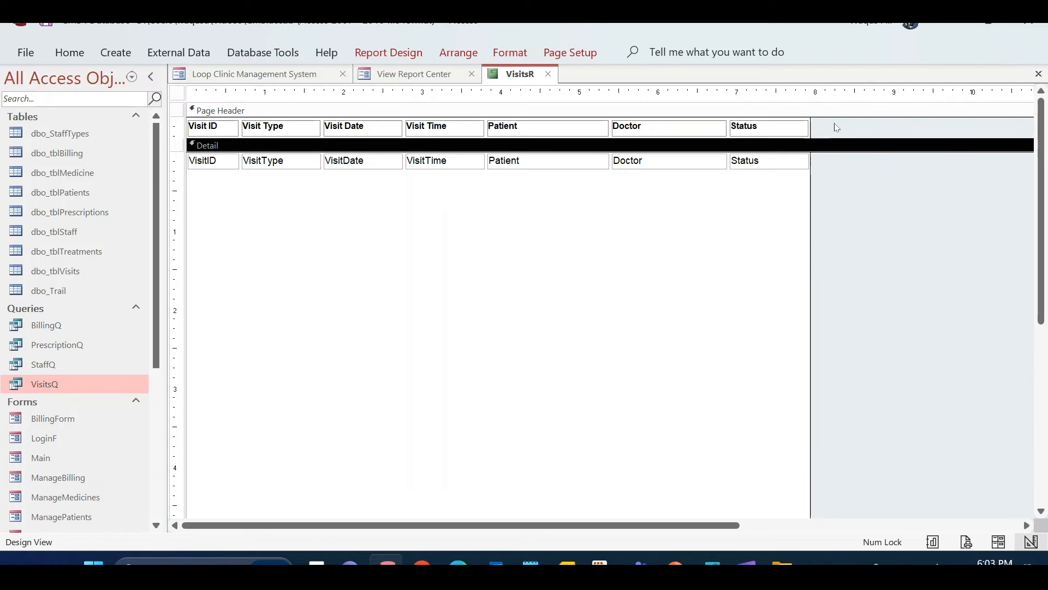
# Reduce the height of all header labels and move them lower in the Page Header section
pyautogui.moveTo(835, 124); pyautogui.dragTo(143, 141)
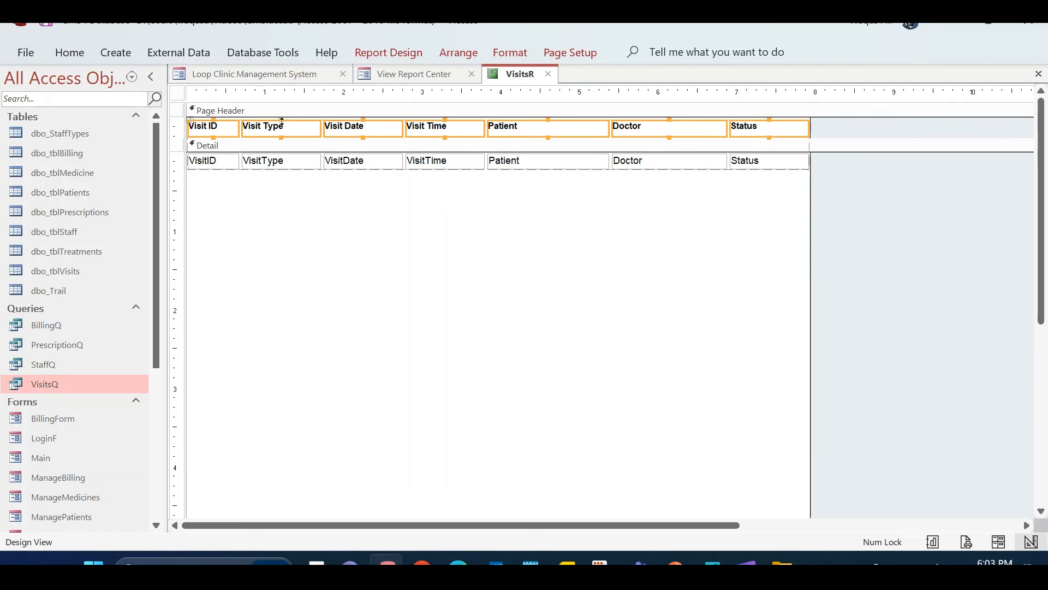
pyautogui.moveTo(282, 121); pyautogui.dragTo(282, 125)
pyautogui.click(747, 203)
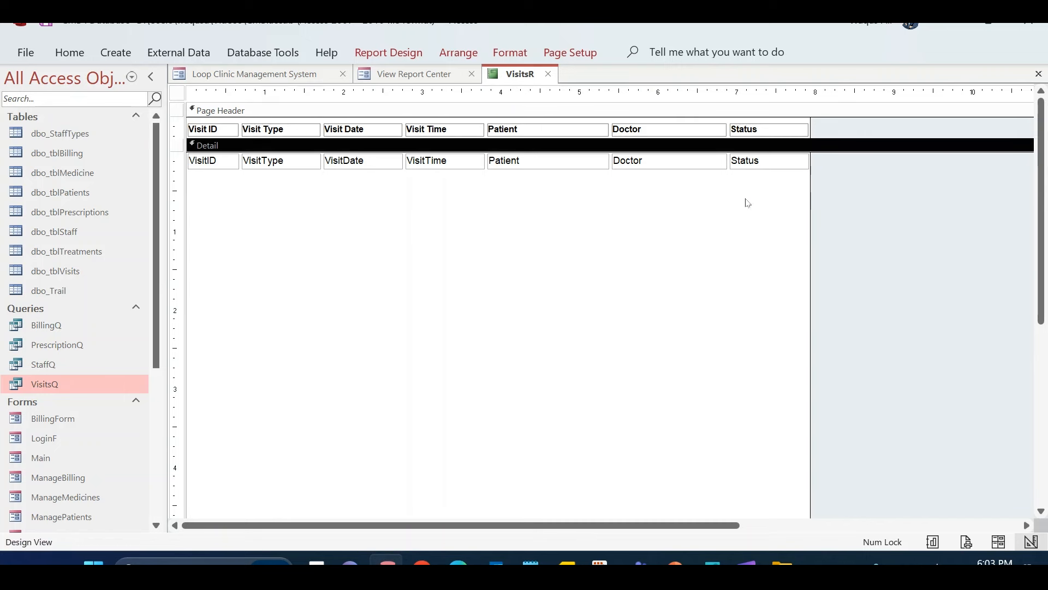
pyautogui.moveTo(838, 132); pyautogui.dragTo(211, 149)
pyautogui.click(515, 239)
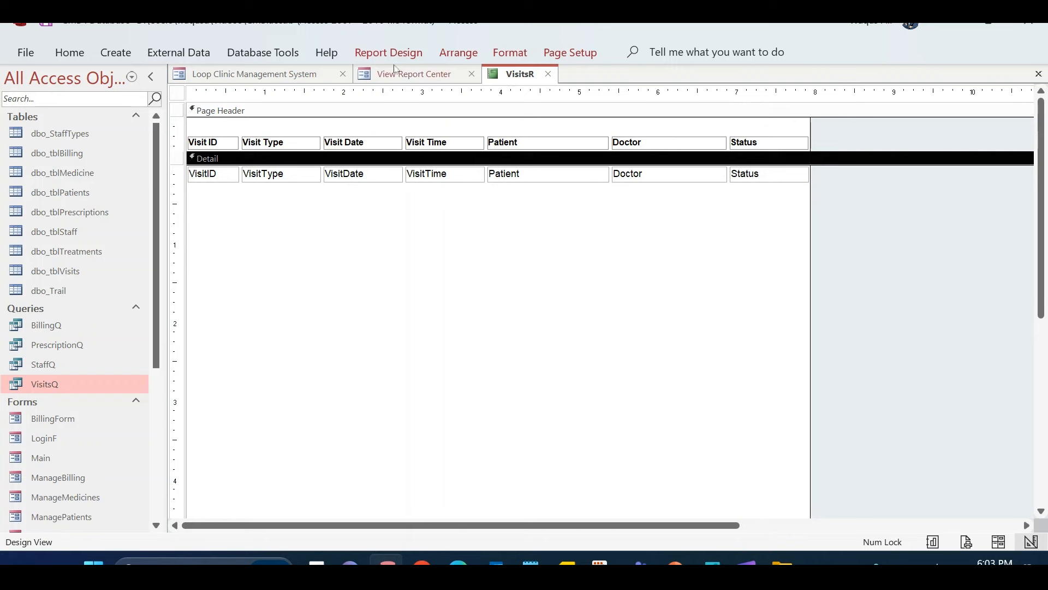
pyautogui.click(388, 52)
pyautogui.click(511, 98)
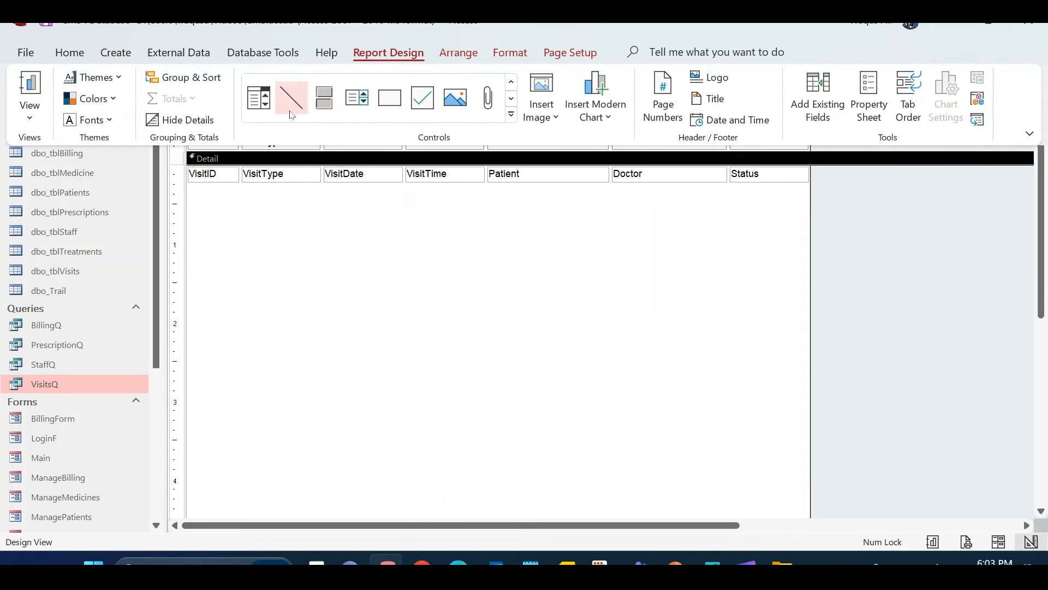
pyautogui.click(291, 99)
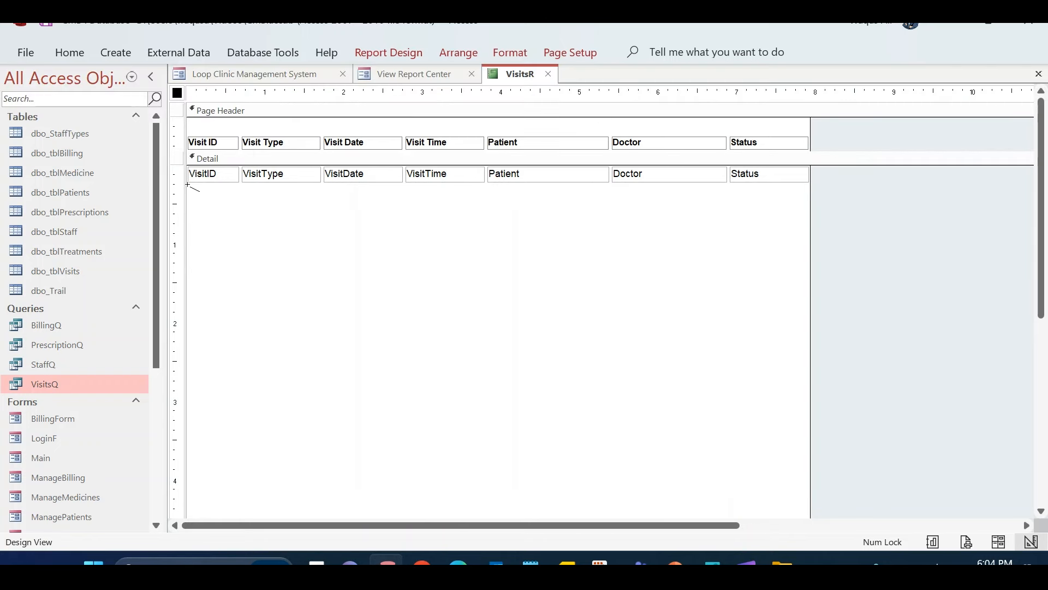
pyautogui.moveTo(188, 183); pyautogui.dragTo(811, 183)
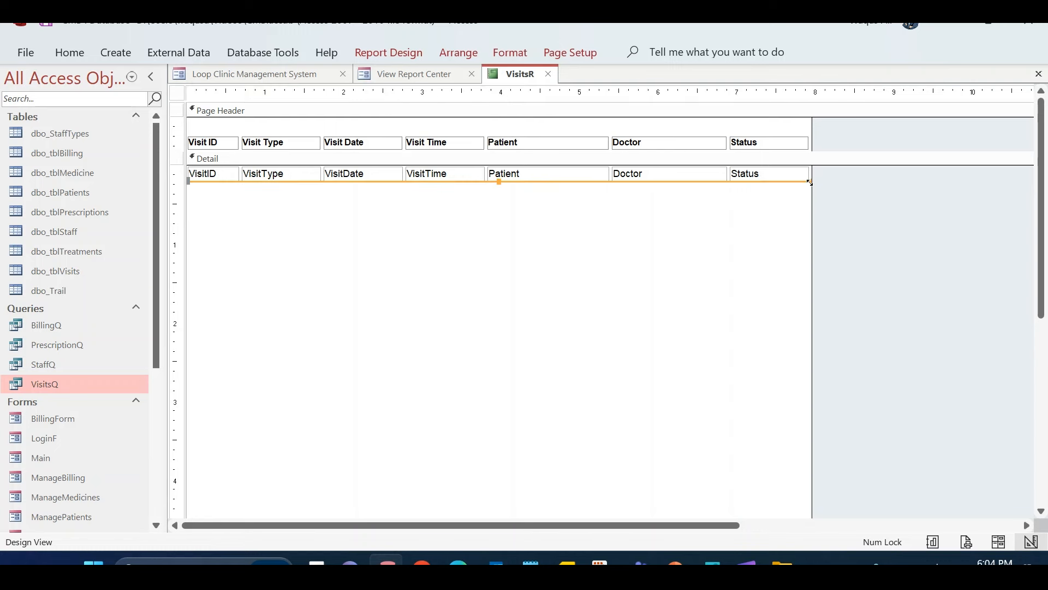
pyautogui.click(689, 224)
# Draw a horizontal line about 7.9 inches long just beneath the row of fields in the Detail section
pyautogui.click(389, 52)
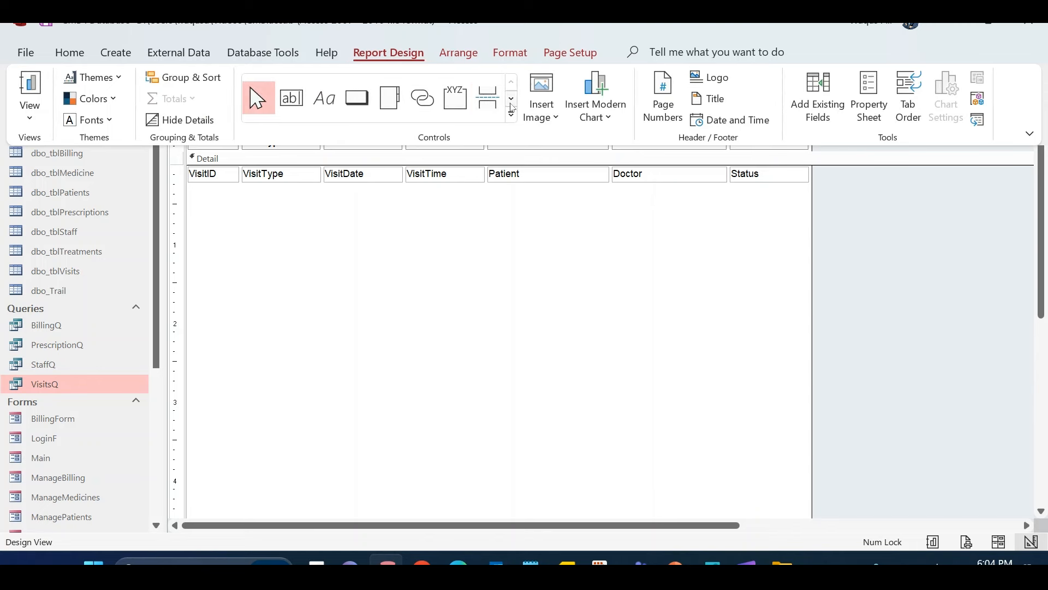
pyautogui.click(512, 99)
pyautogui.click(292, 98)
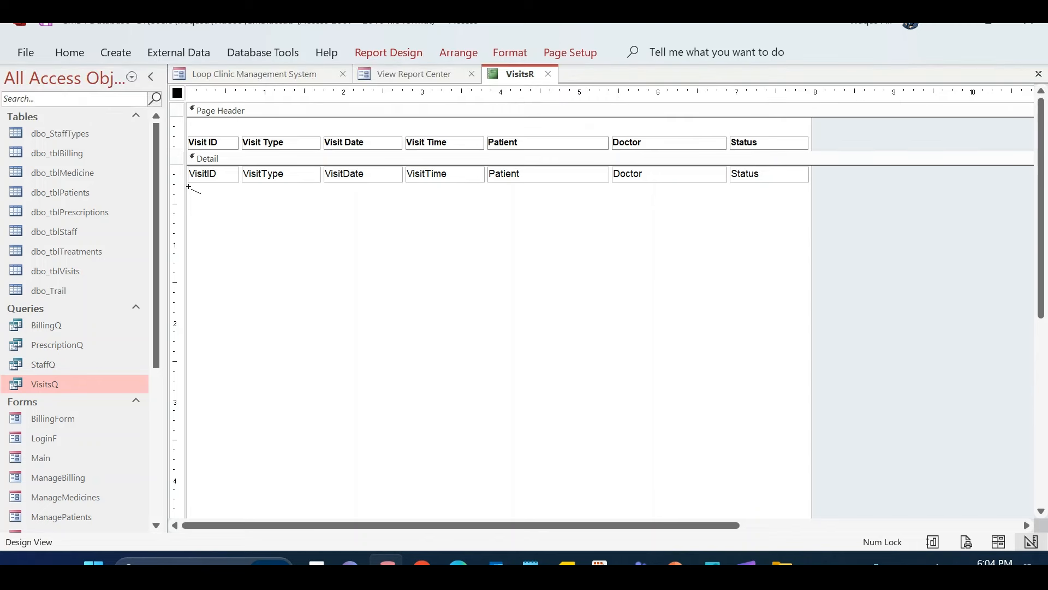
pyautogui.moveTo(188, 184); pyautogui.dragTo(810, 185)
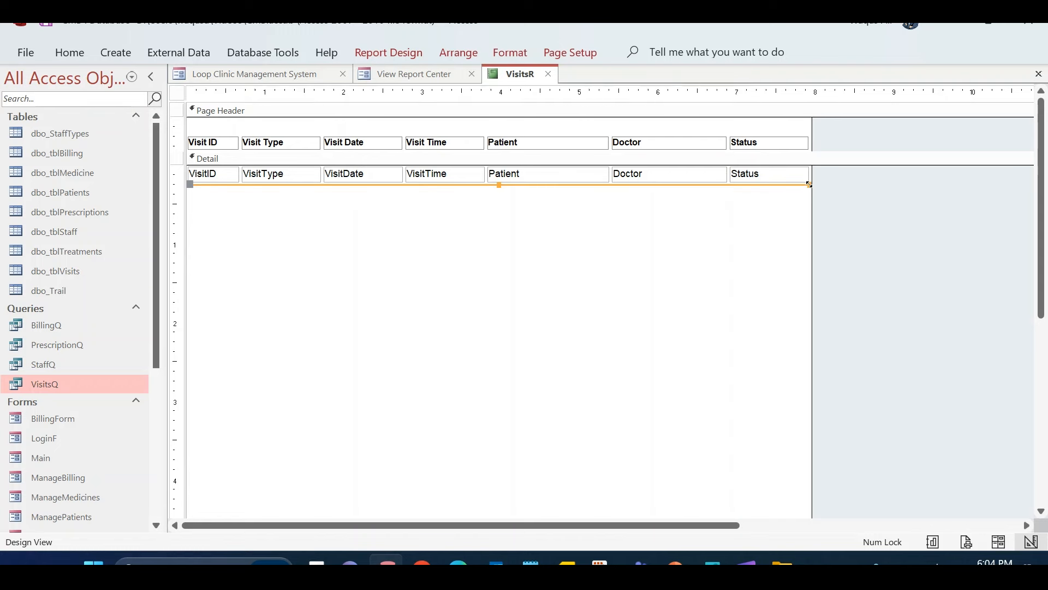
pyautogui.click(482, 250)
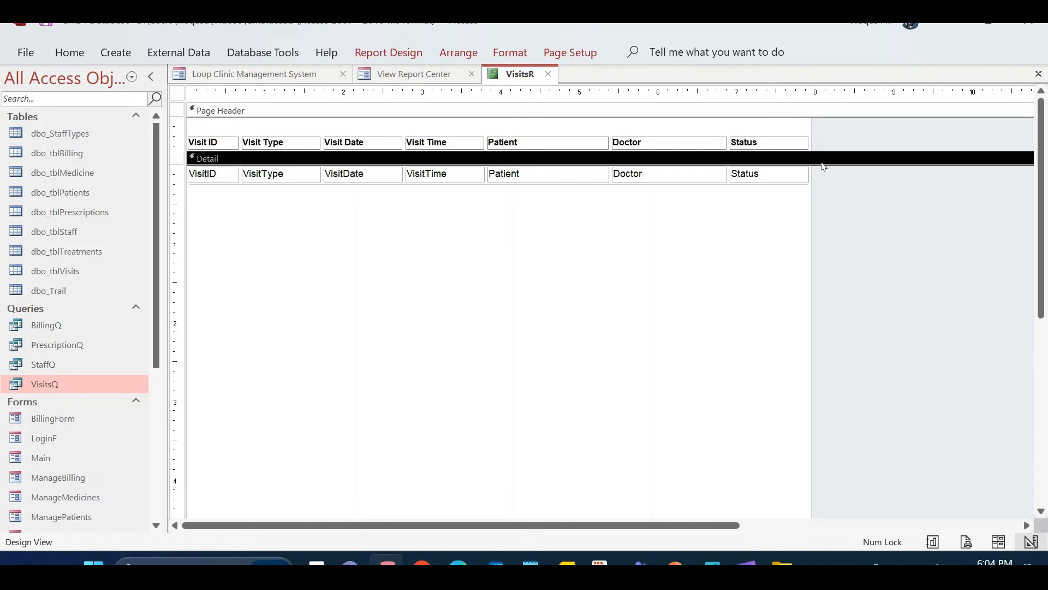
# Make the outlines of all header labels and detail fields transparent
pyautogui.hotkey('ctrl', 'a')
pyautogui.click(510, 53)
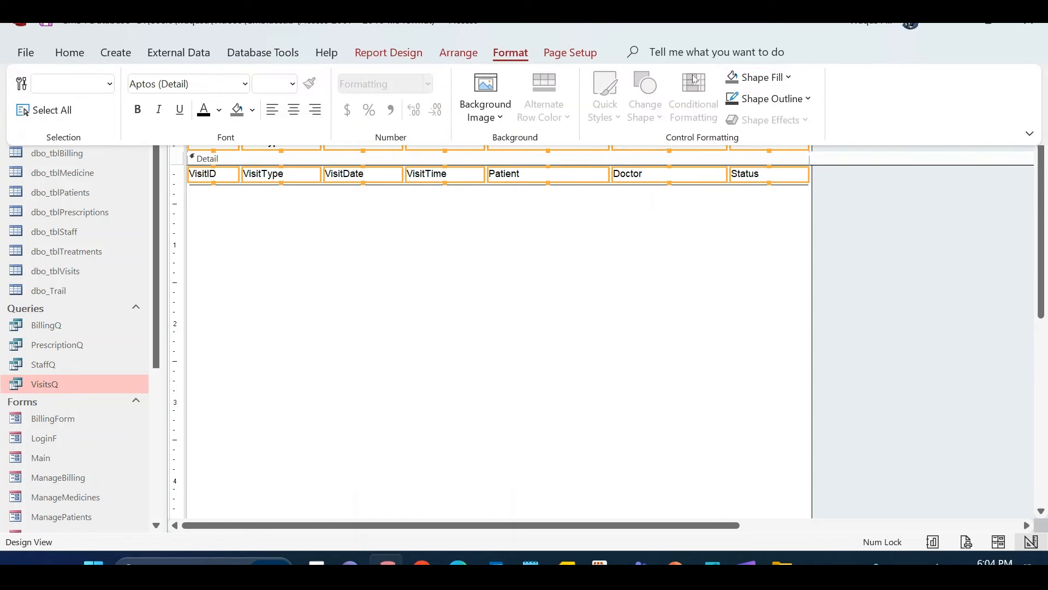
pyautogui.click(770, 98)
pyautogui.click(788, 430)
pyautogui.click(788, 429)
# Add report header and footer sections, and shrink the Detail and Page Footer sections to remove their empty space
pyautogui.rightClick(464, 272)
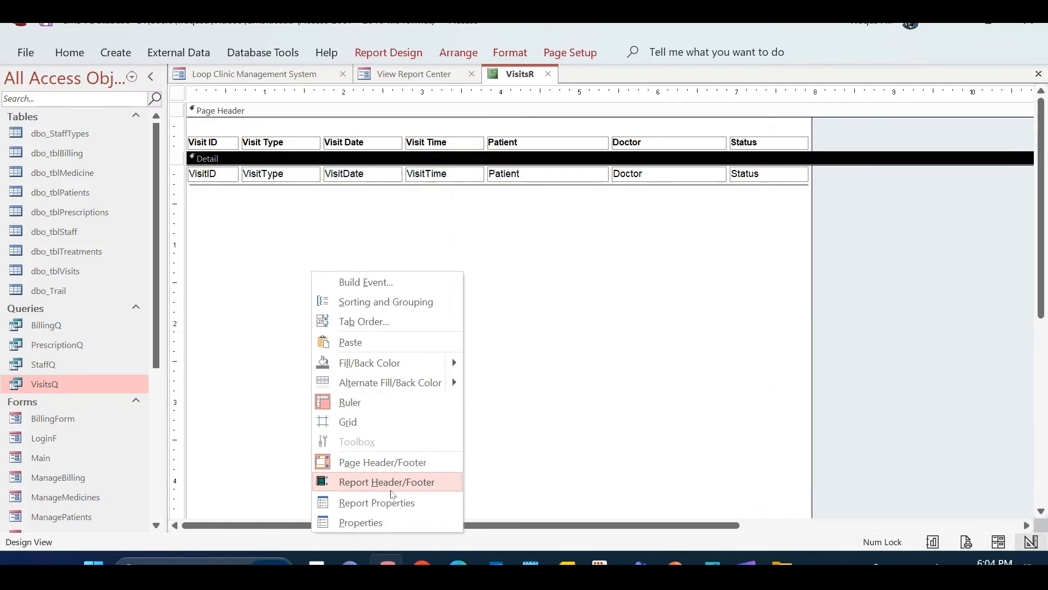
pyautogui.click(391, 489)
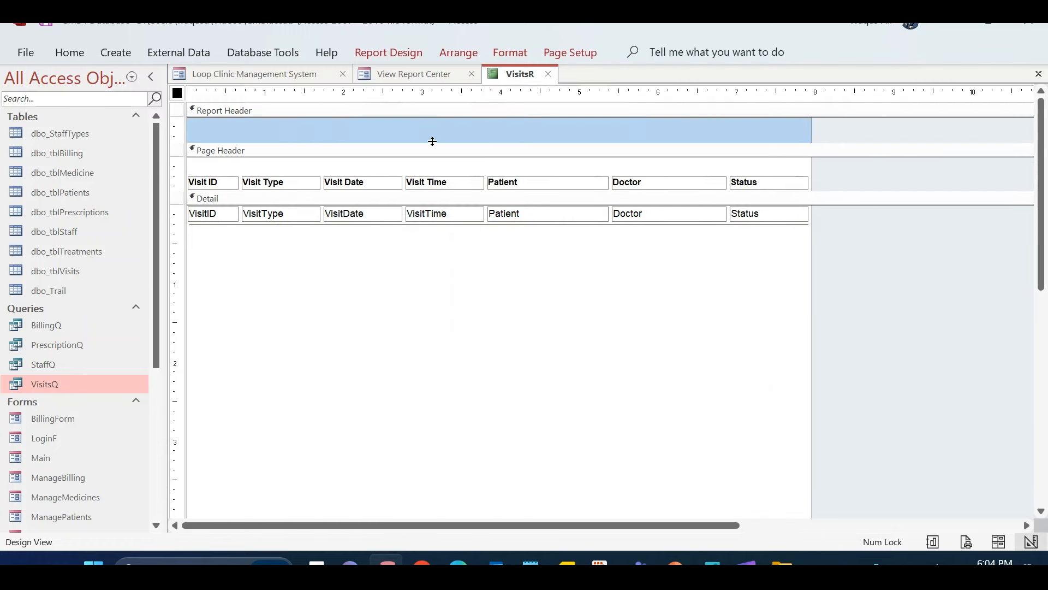
pyautogui.scroll(-3, 633, 416)
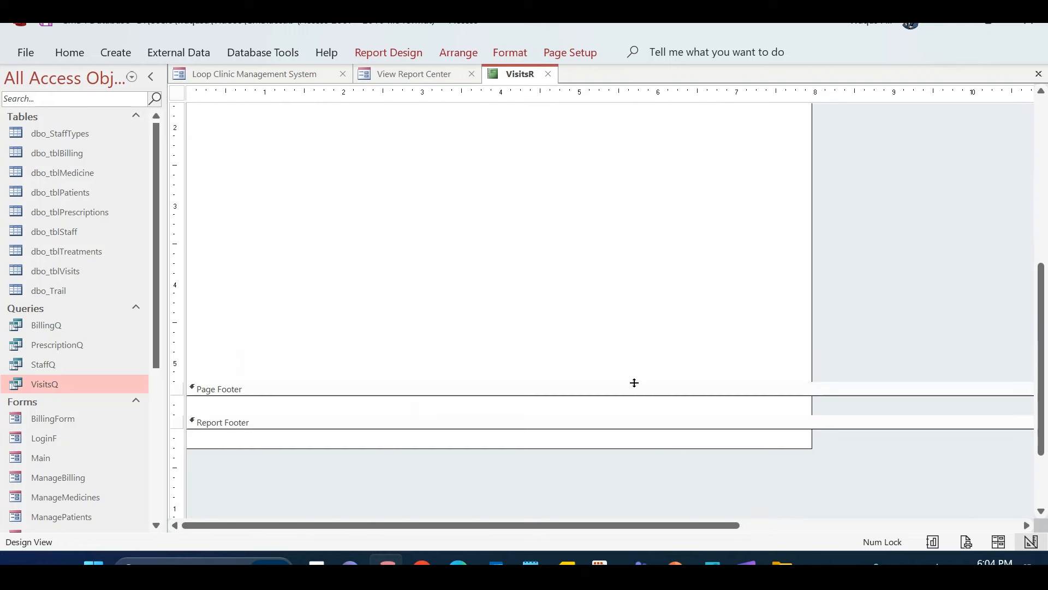
pyautogui.scroll(3, 634, 383)
pyautogui.moveTo(601, 267); pyautogui.dragTo(601, 218)
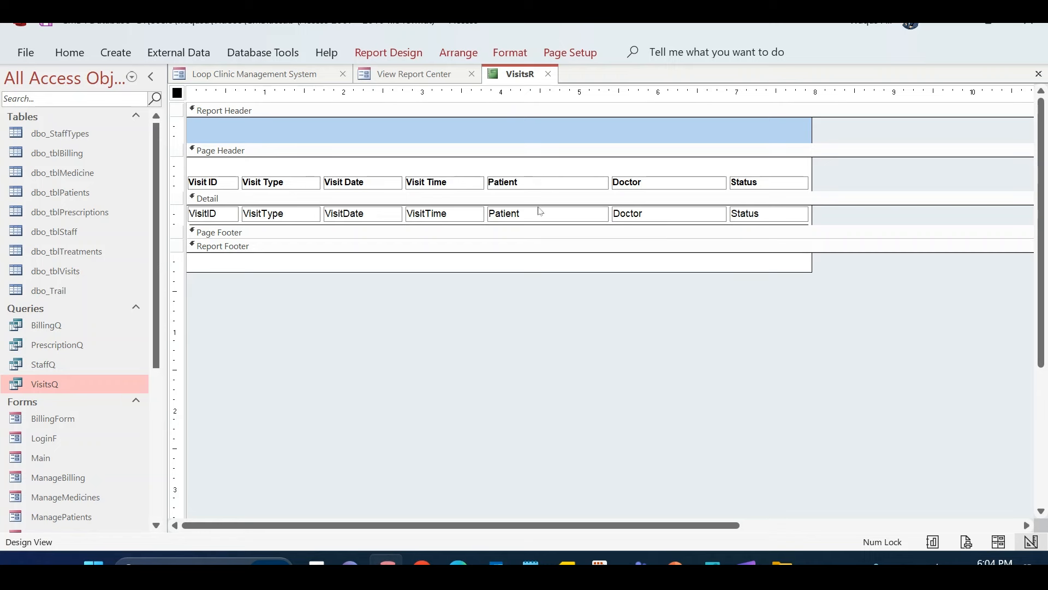
# Increase the height of the Report Header section to about 0.5 inches
pyautogui.moveTo(525, 141); pyautogui.dragTo(525, 154)
pyautogui.rightClick(507, 75)
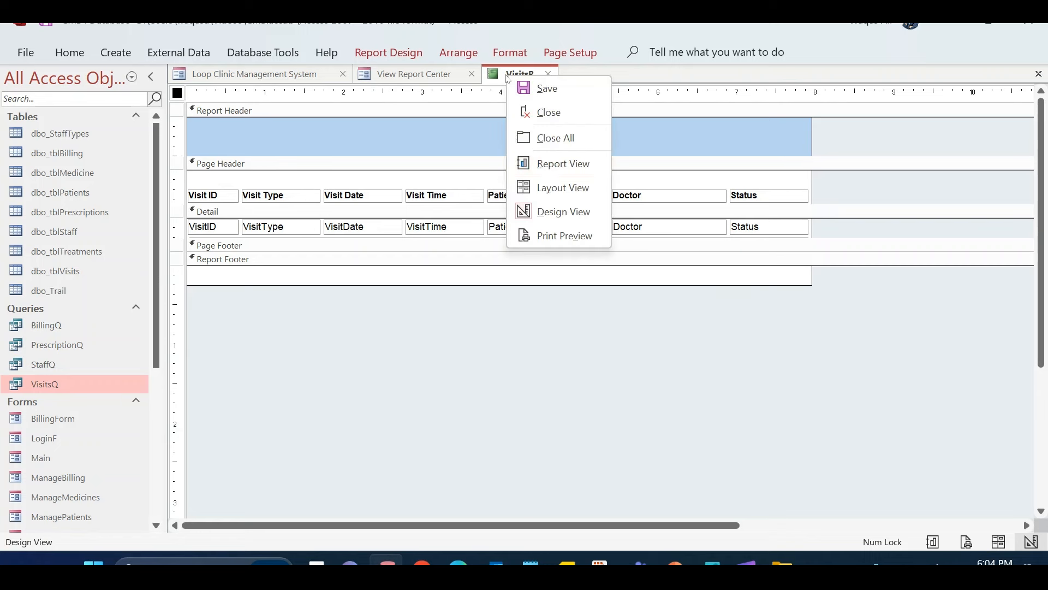
pyautogui.click(431, 380)
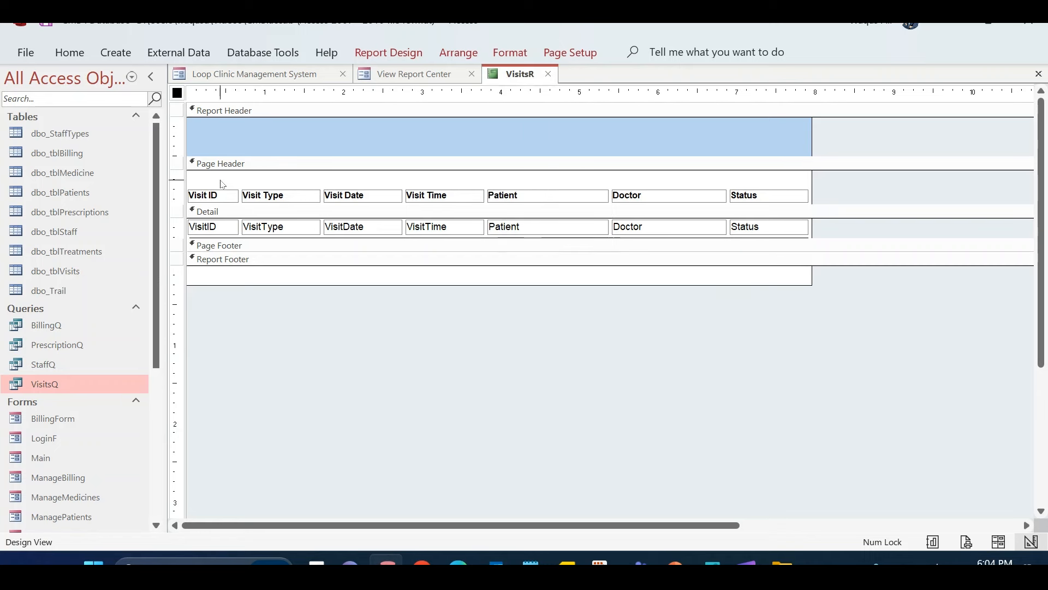
# Center the text of the Visit ID header label and its detail field
pyautogui.moveTo(222, 184); pyautogui.dragTo(222, 218)
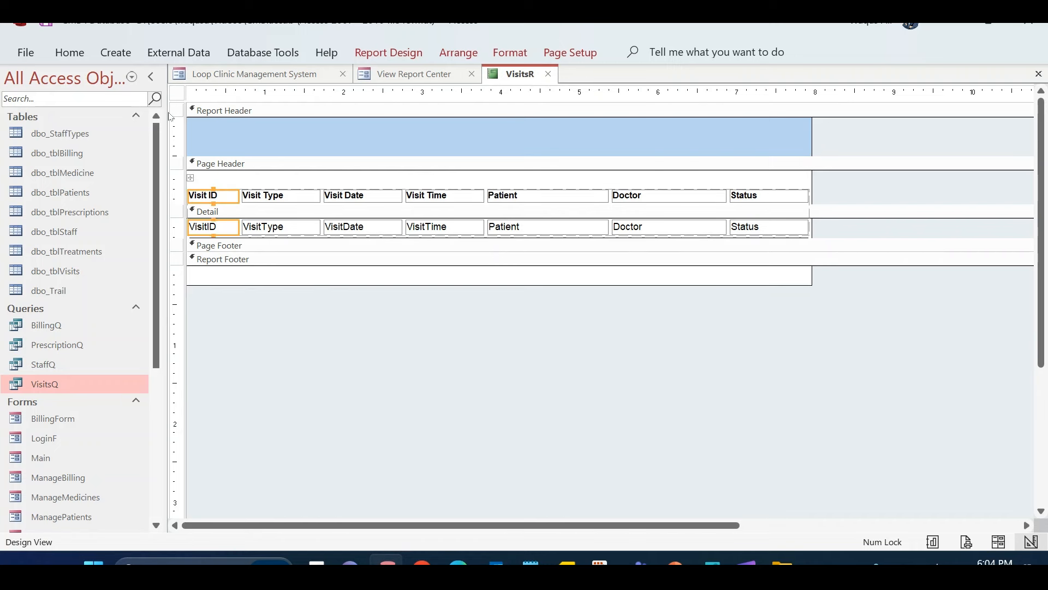
pyautogui.click(89, 57)
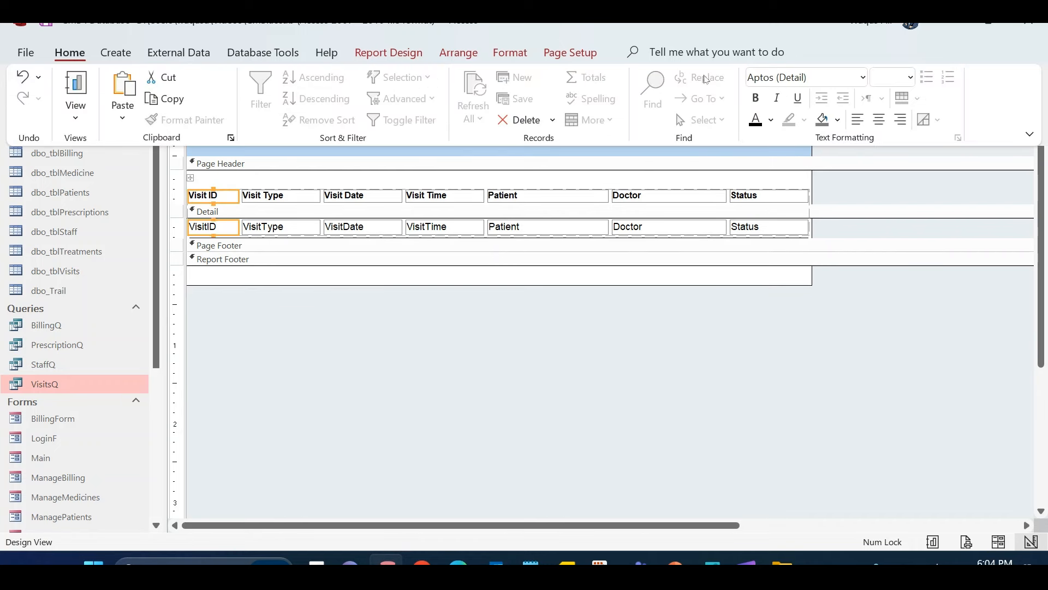
pyautogui.click(879, 119)
# Left-align the header labels and fields of the Visit Type, Patient, Doctor and Status columns
pyautogui.moveTo(280, 175); pyautogui.dragTo(280, 225)
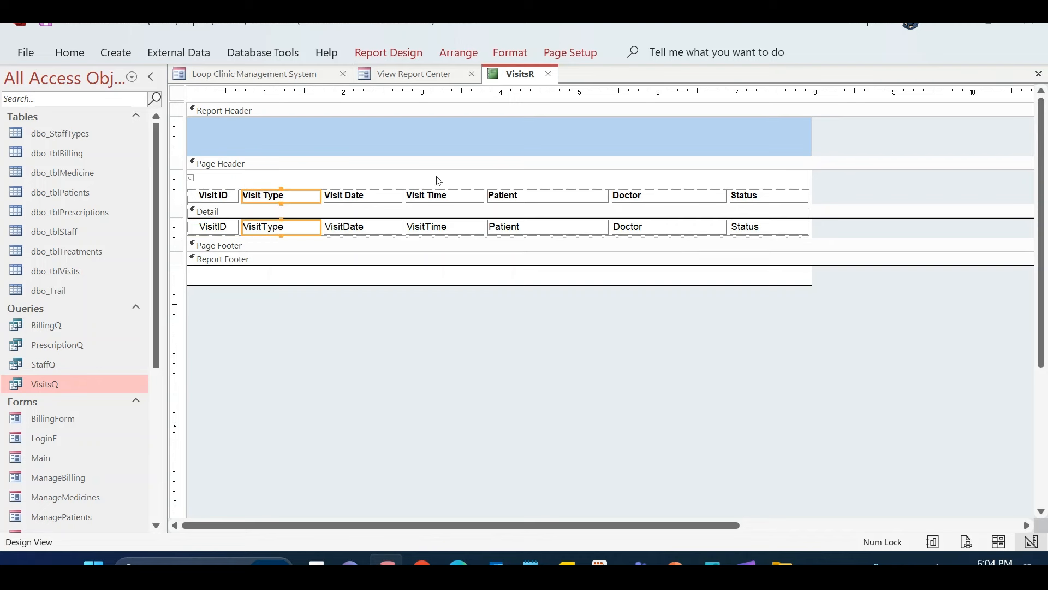
pyautogui.moveTo(534, 177); pyautogui.dragTo(755, 234)
pyautogui.click(57, 54)
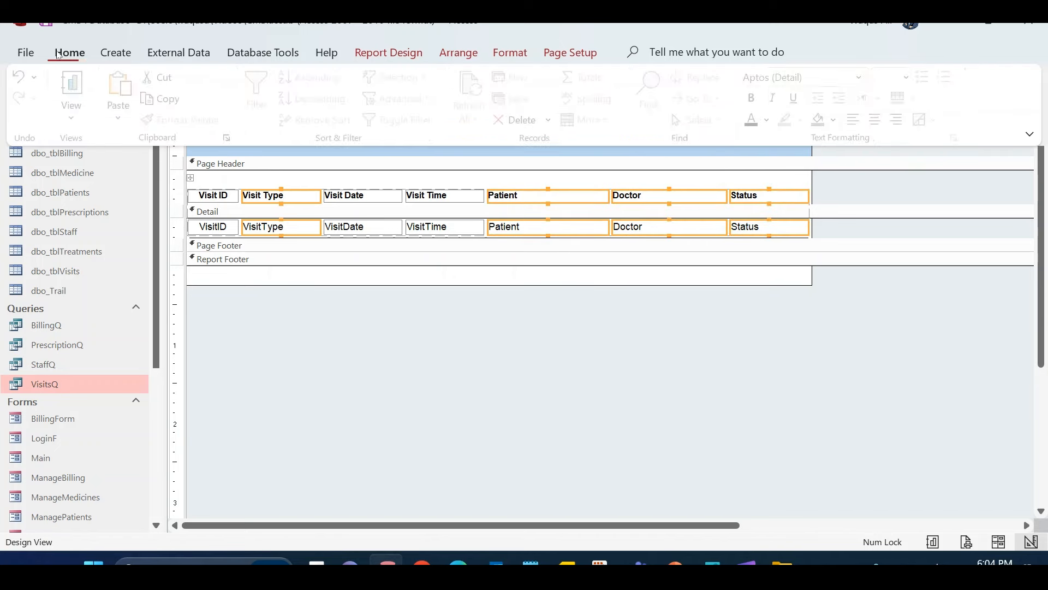
pyautogui.click(853, 120)
# Center the header labels and fields of the Visit Date and Visit Time columns
pyautogui.moveTo(364, 187); pyautogui.dragTo(450, 233)
pyautogui.click(70, 53)
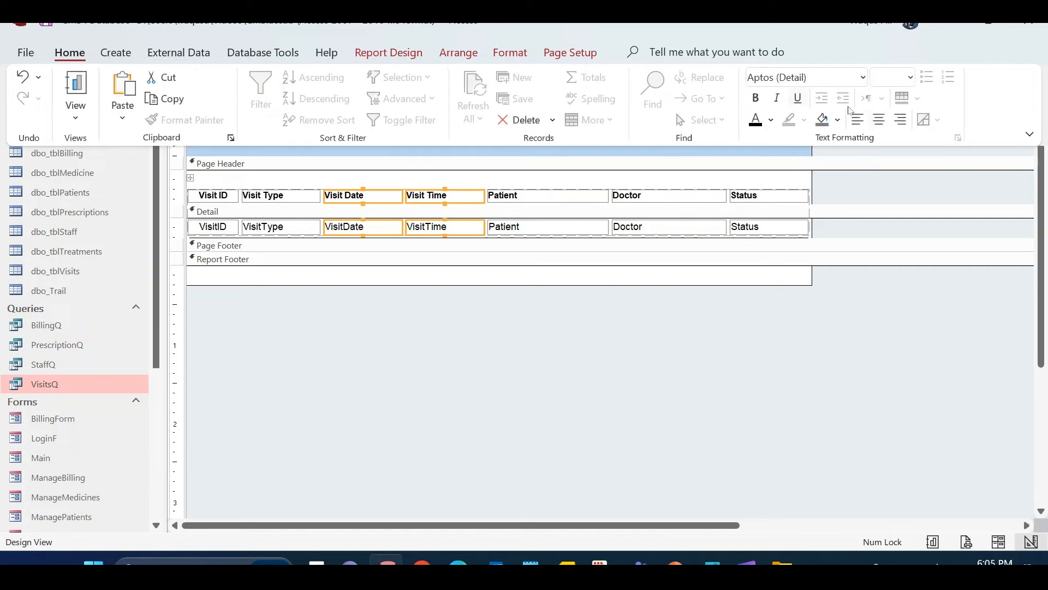
pyautogui.click(879, 119)
pyautogui.click(452, 384)
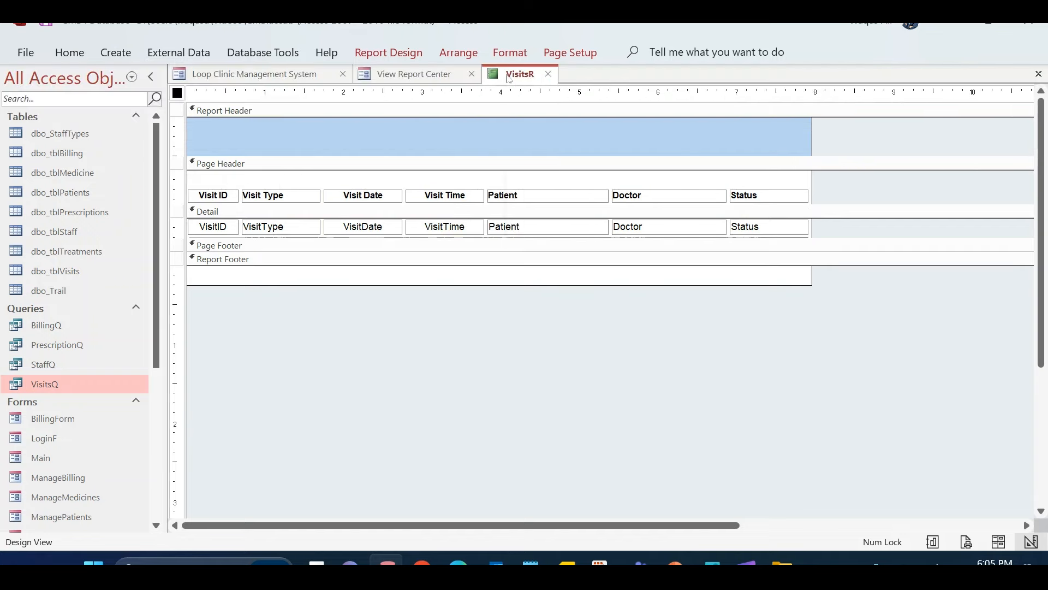
# Preview the VisitsR report in Report View and check the column alignment and row lines
pyautogui.rightClick(497, 73)
pyautogui.click(551, 162)
pyautogui.moveTo(512, 108); pyautogui.dragTo(554, 52)
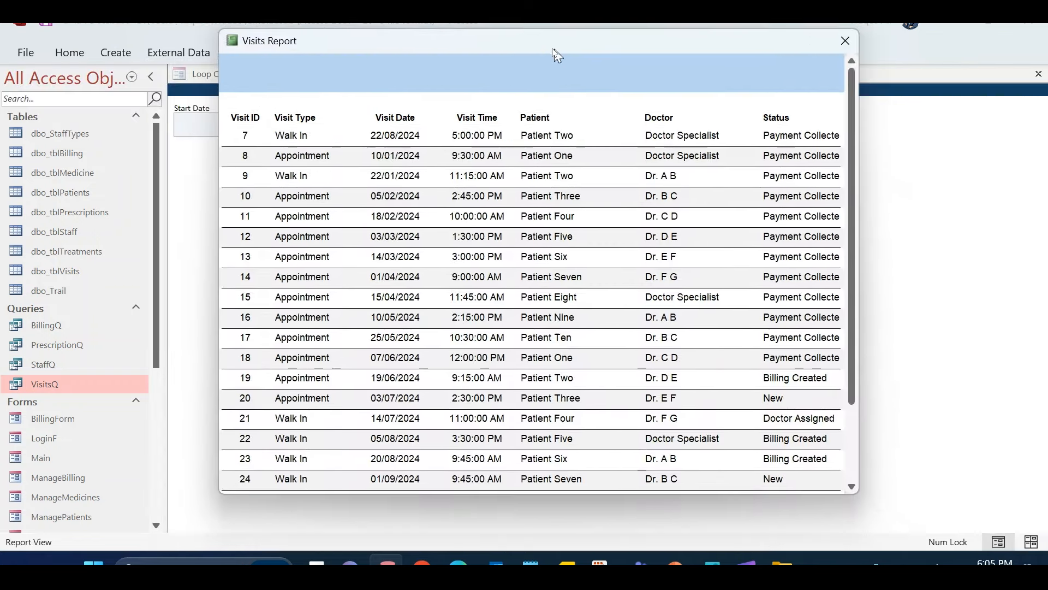
pyautogui.scroll(-5, 546, 253)
pyautogui.scroll(3, 546, 252)
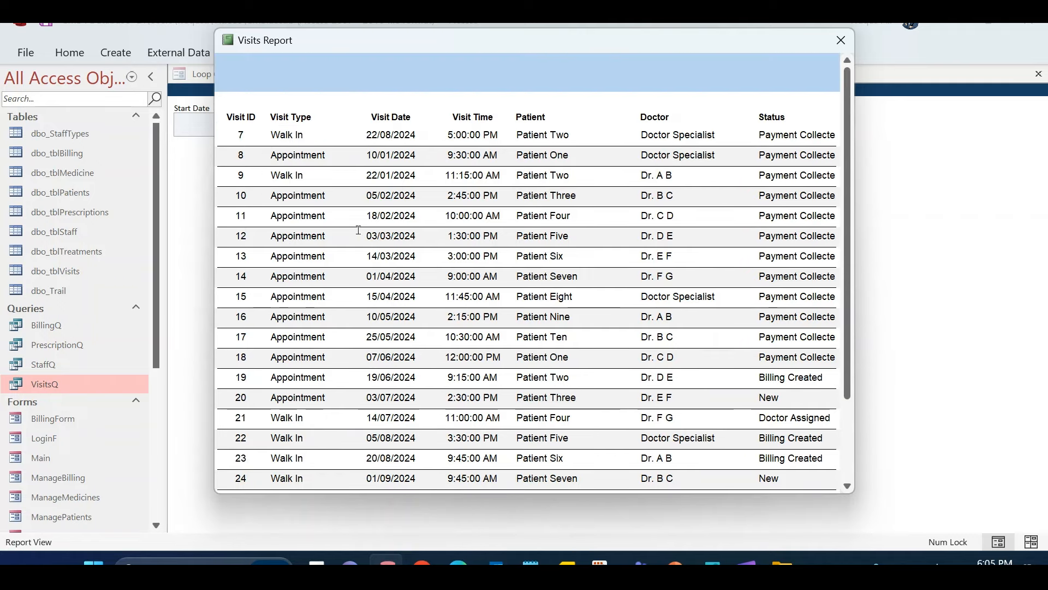
# Return to Design View and remove the alternate row color from the Detail section
pyautogui.rightClick(574, 68)
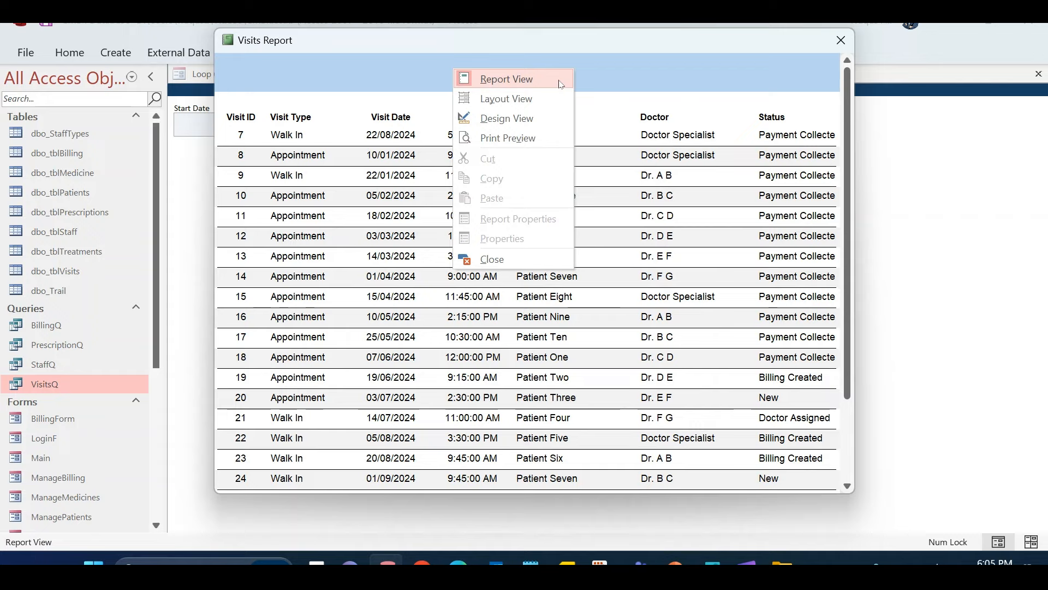
pyautogui.click(545, 118)
pyautogui.rightClick(410, 212)
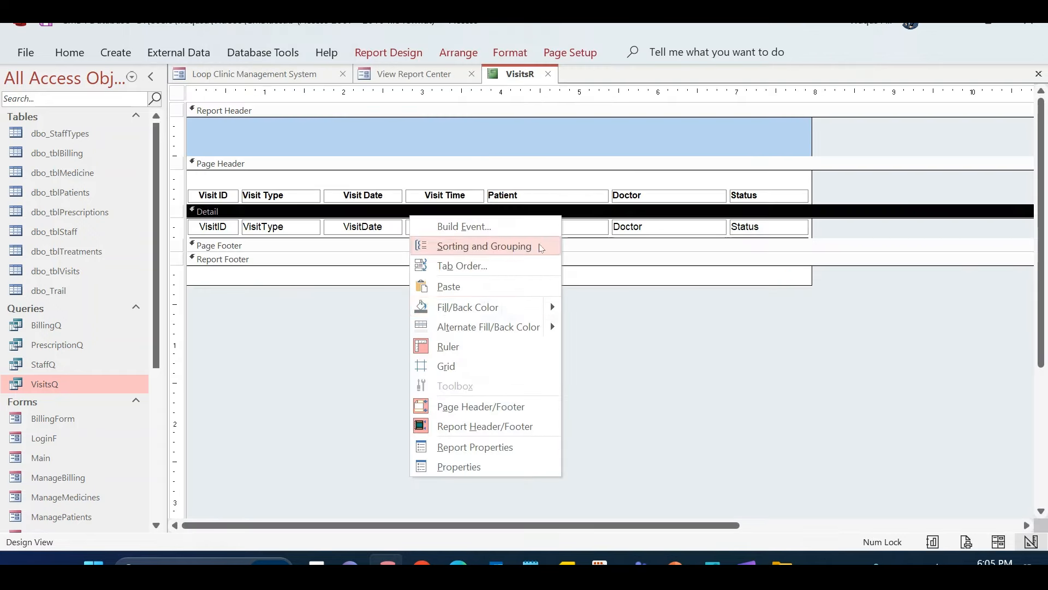
pyautogui.moveTo(550, 326)
pyautogui.click(395, 335)
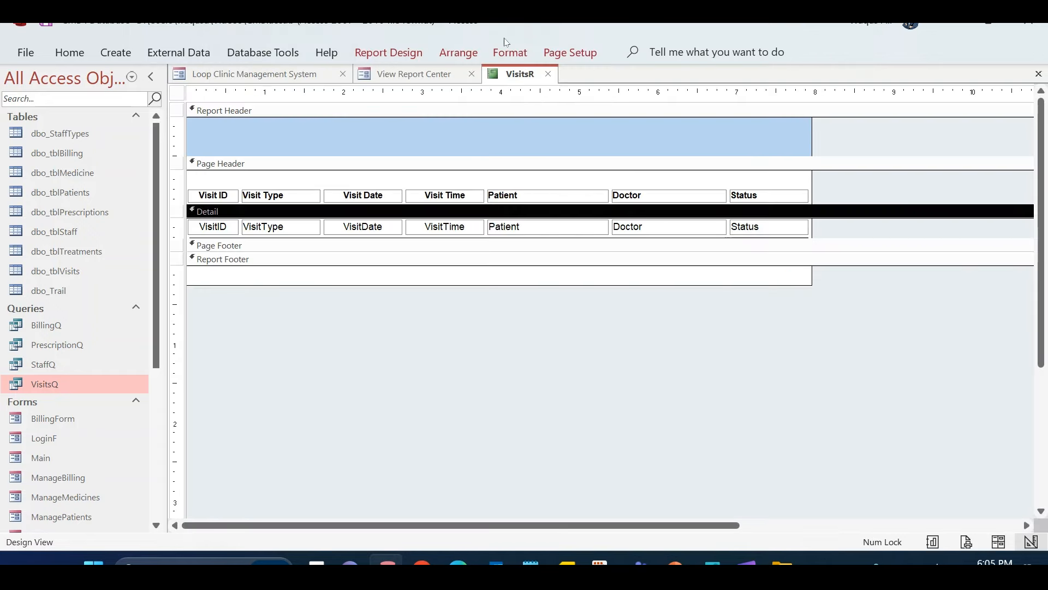
# Show VisitsR in Report View again and look through all rows to check their background
pyautogui.rightClick(519, 75)
pyautogui.click(562, 159)
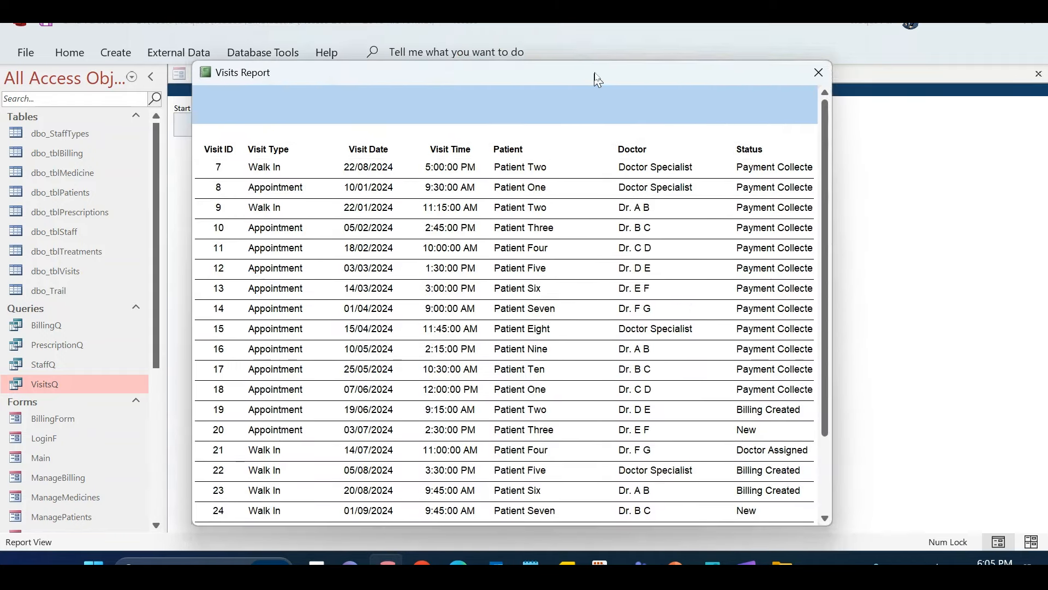
pyautogui.moveTo(596, 80); pyautogui.dragTo(596, 46)
pyautogui.scroll(-5, 521, 272)
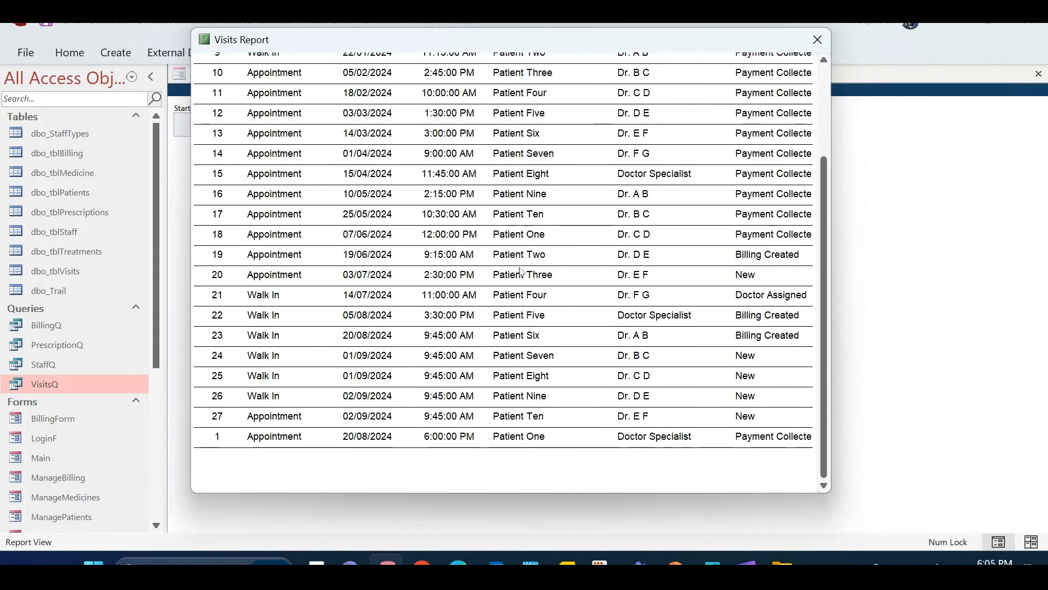
pyautogui.scroll(5, 510, 281)
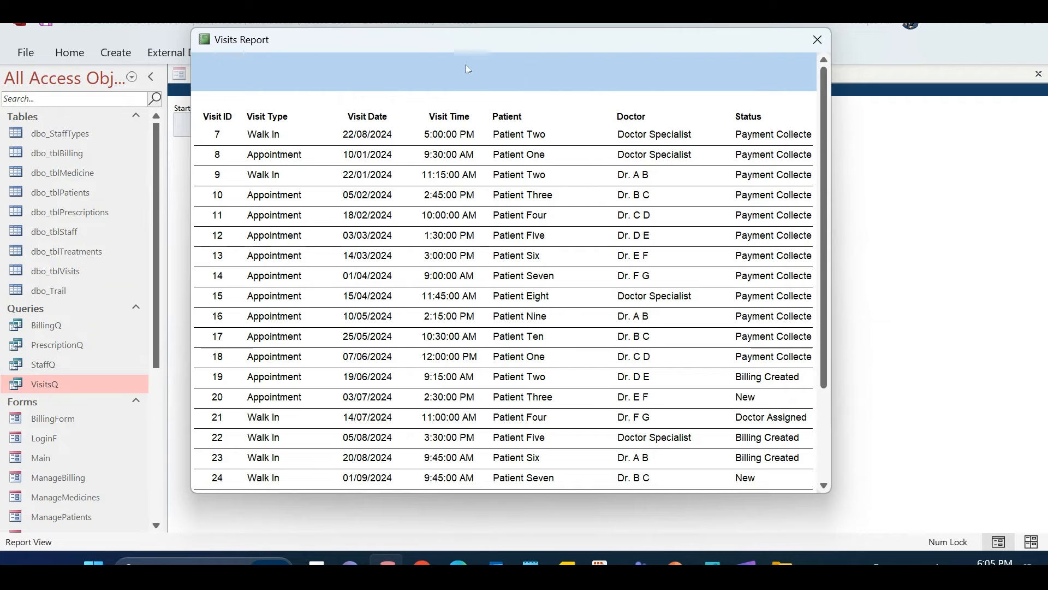
# Return to Design View and add a "Loop Clinic Management System" label in the middle of the Report Header
pyautogui.rightClick(485, 67)
pyautogui.click(456, 119)
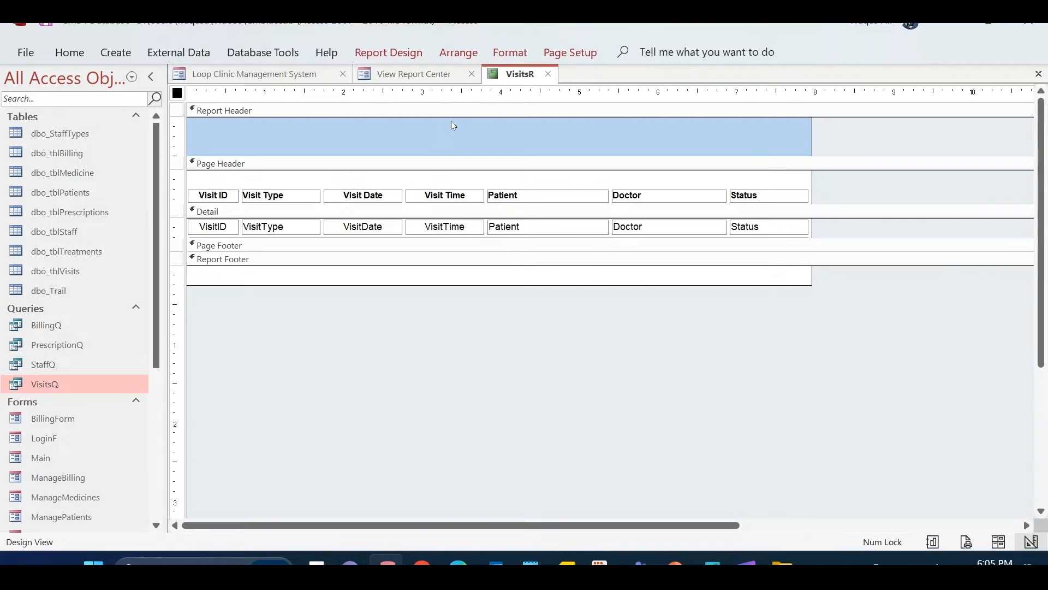
pyautogui.click(387, 52)
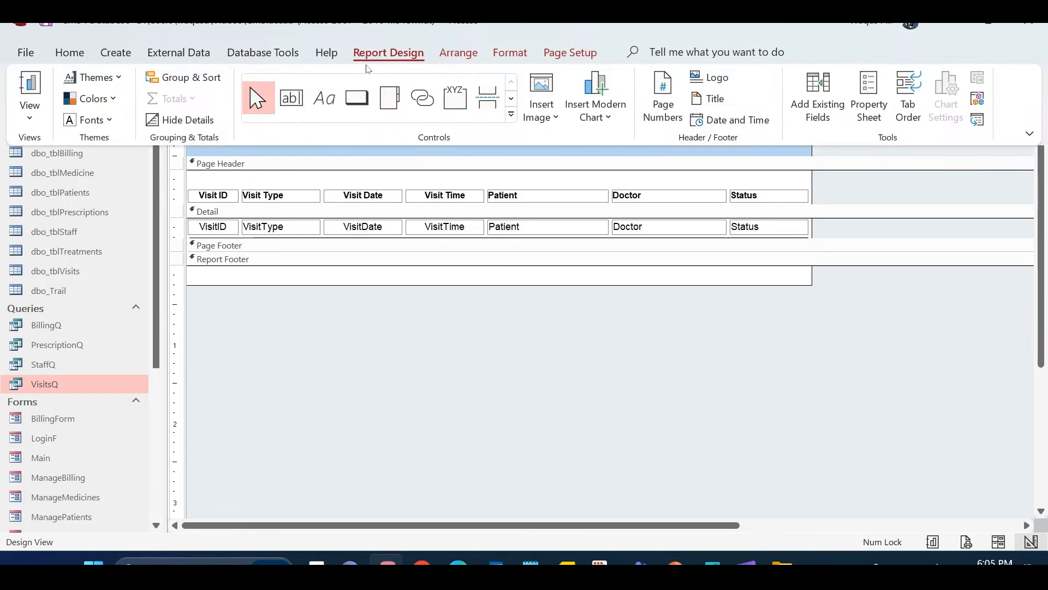
pyautogui.click(324, 98)
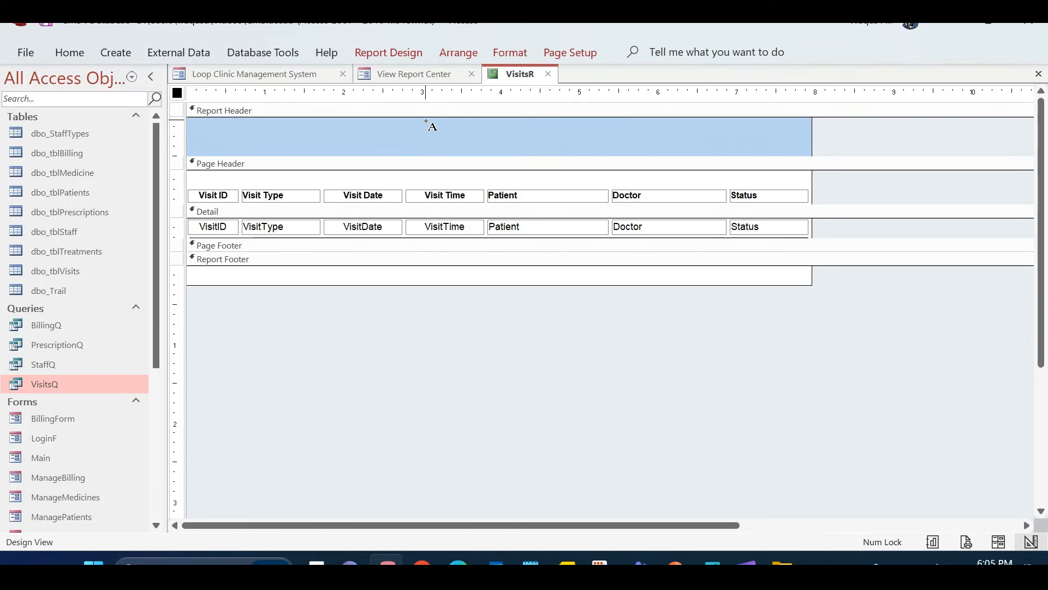
pyautogui.write('Loop Clin')
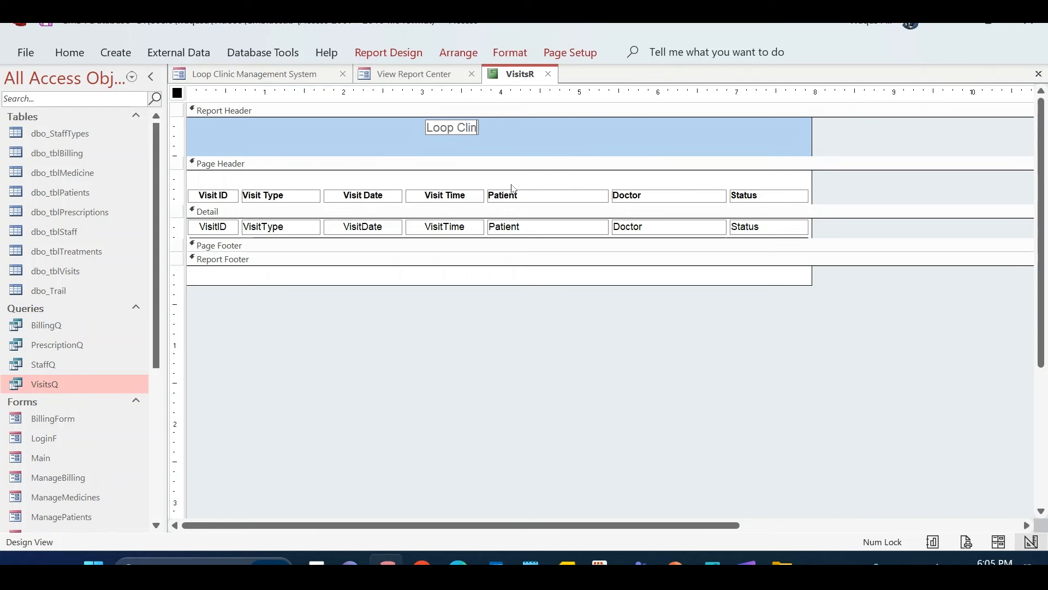
pyautogui.write('ic Management System')
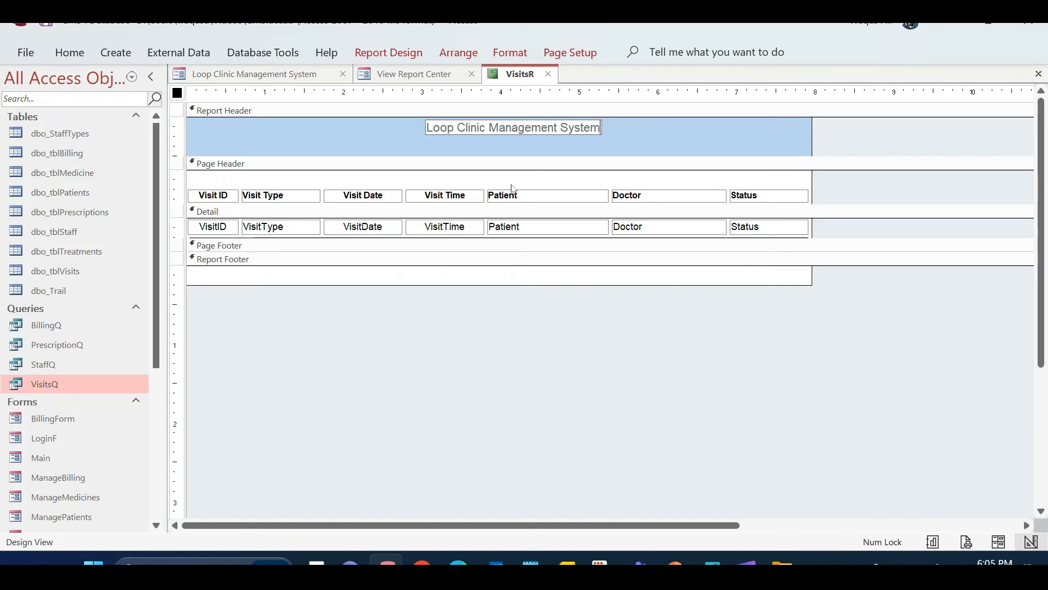
pyautogui.press('Return')
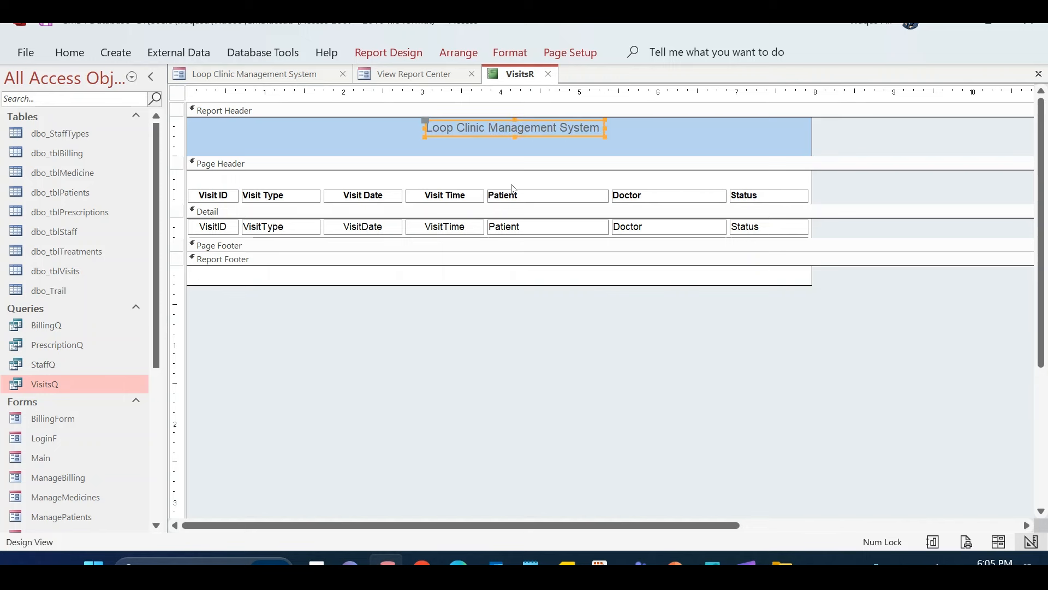
# Format the "Loop Clinic Management System" title label in black, bold text at font size 13
pyautogui.click(70, 52)
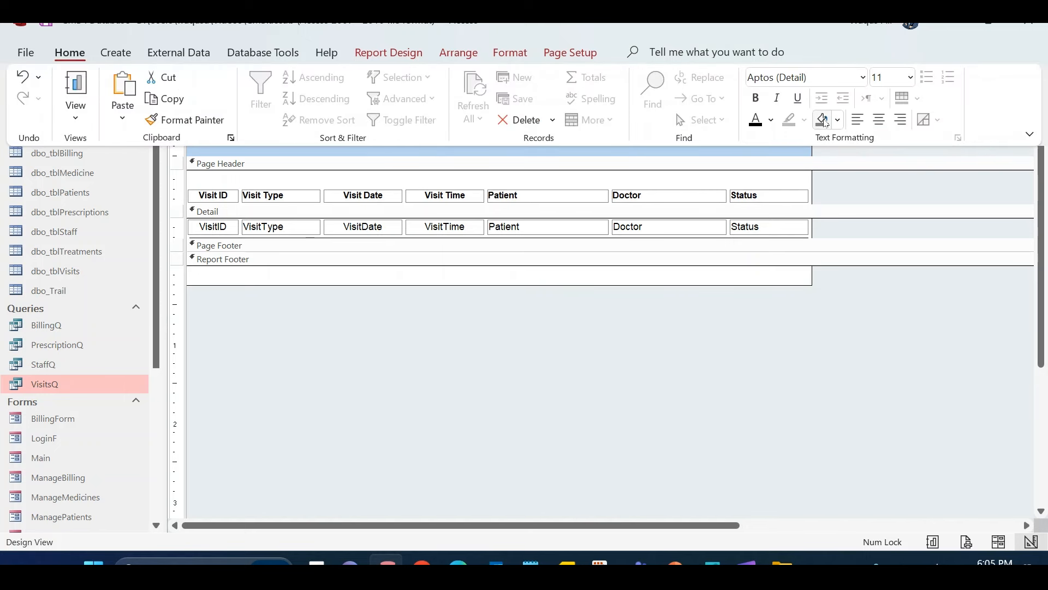
pyautogui.click(771, 120)
pyautogui.click(773, 192)
pyautogui.click(759, 109)
pyautogui.click(887, 77)
pyautogui.write('1')
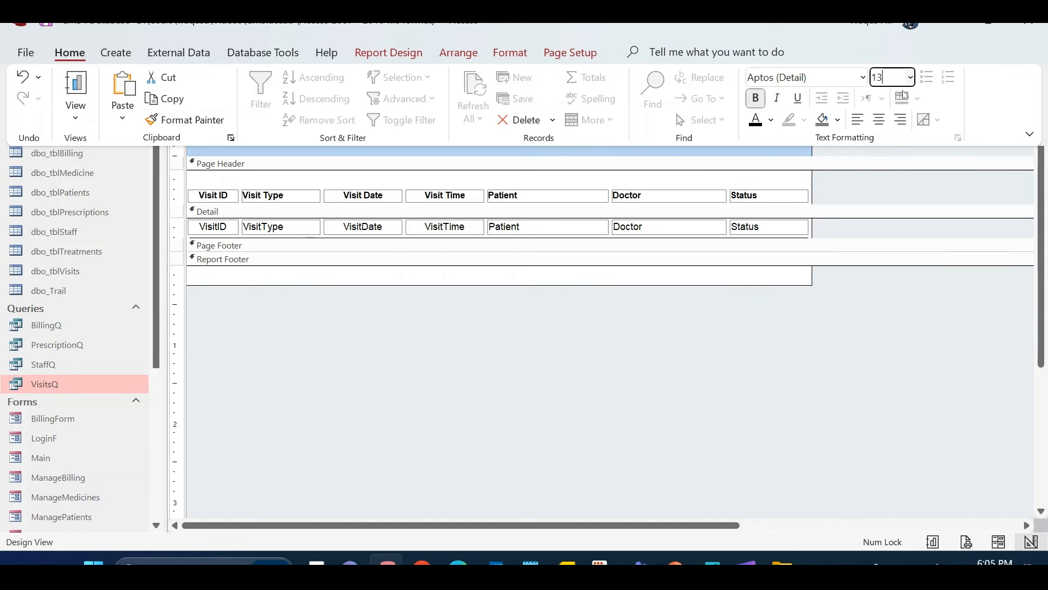
pyautogui.press('Return')
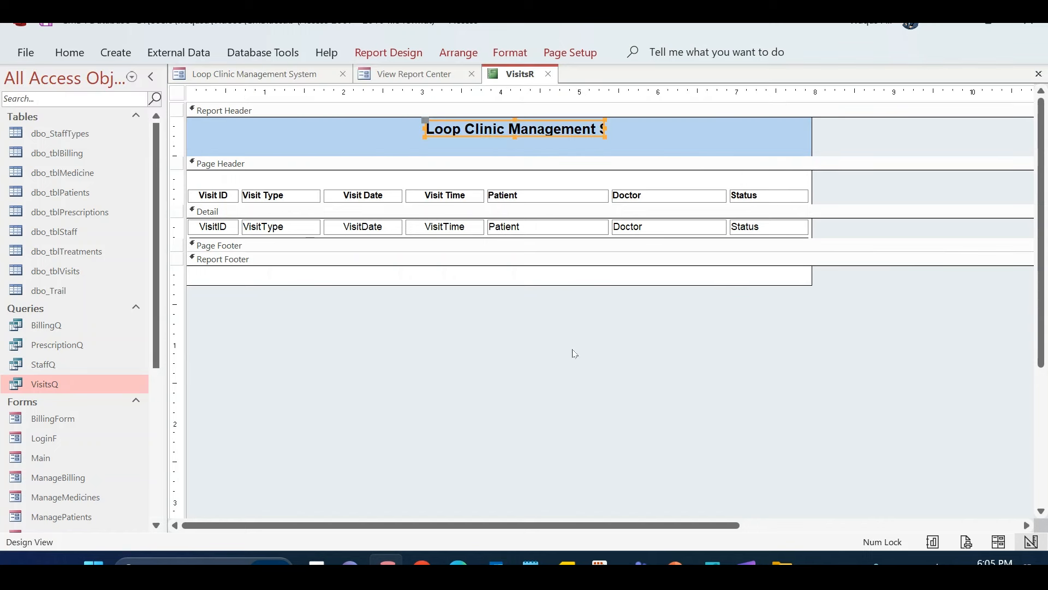
# Stretch the title label across the full width of the Report Header and center its text
pyautogui.doubleClick(605, 133)
pyautogui.moveTo(652, 129); pyautogui.dragTo(810, 128)
pyautogui.moveTo(425, 127); pyautogui.dragTo(189, 129)
pyautogui.click(60, 53)
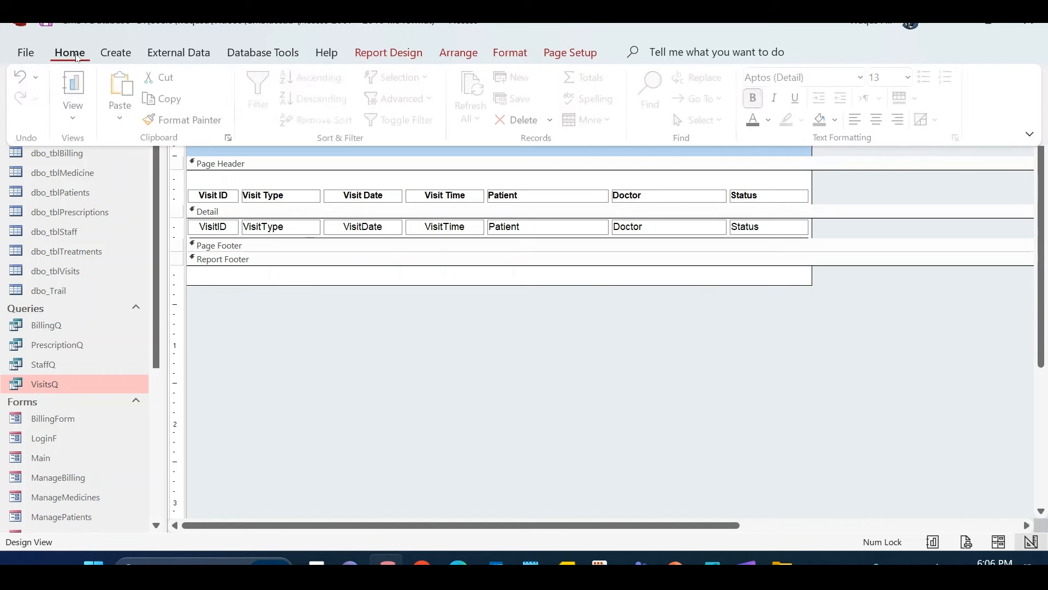
# Duplicate the title label below itself in the Report Header and change the copy's text to "Overview of the Visits"
pyautogui.click(577, 135)
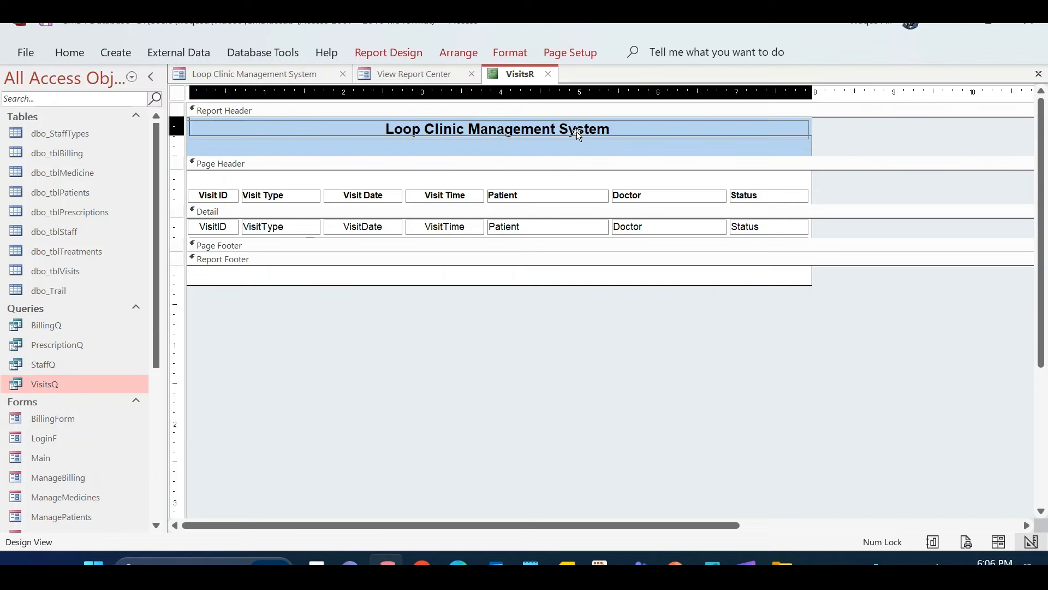
pyautogui.hotkey('ctrl', 'v')
pyautogui.click(575, 149)
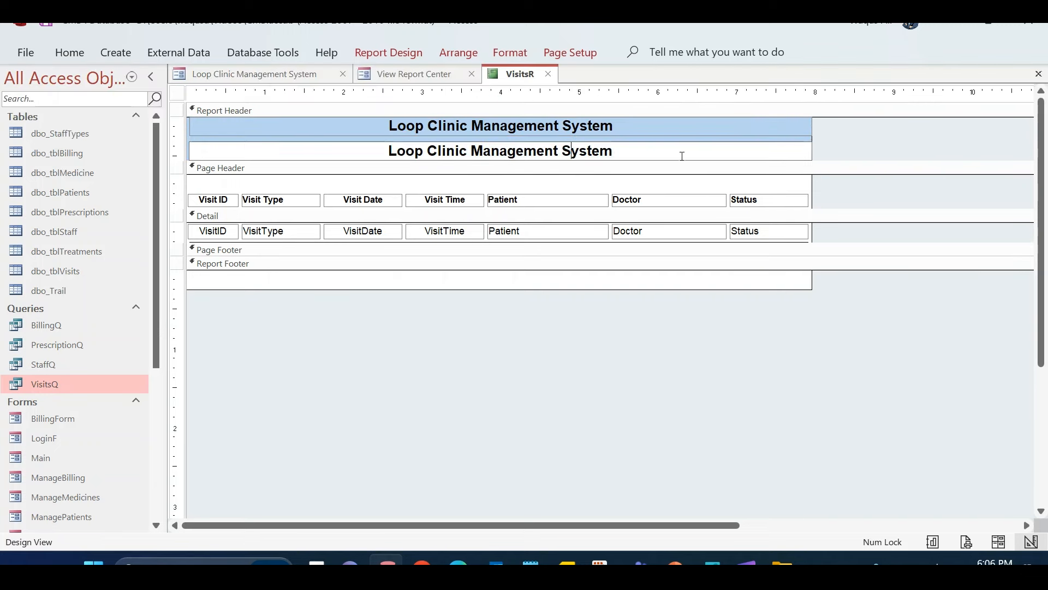
pyautogui.moveTo(680, 154); pyautogui.dragTo(389, 171)
pyautogui.write('Ov')
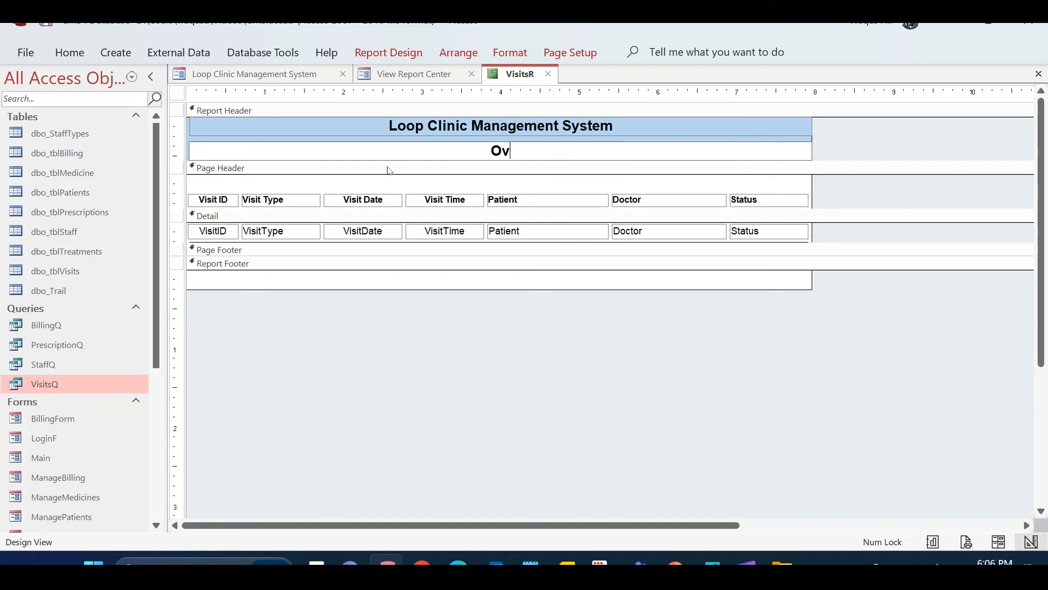
pyautogui.write('erview of the Visis')
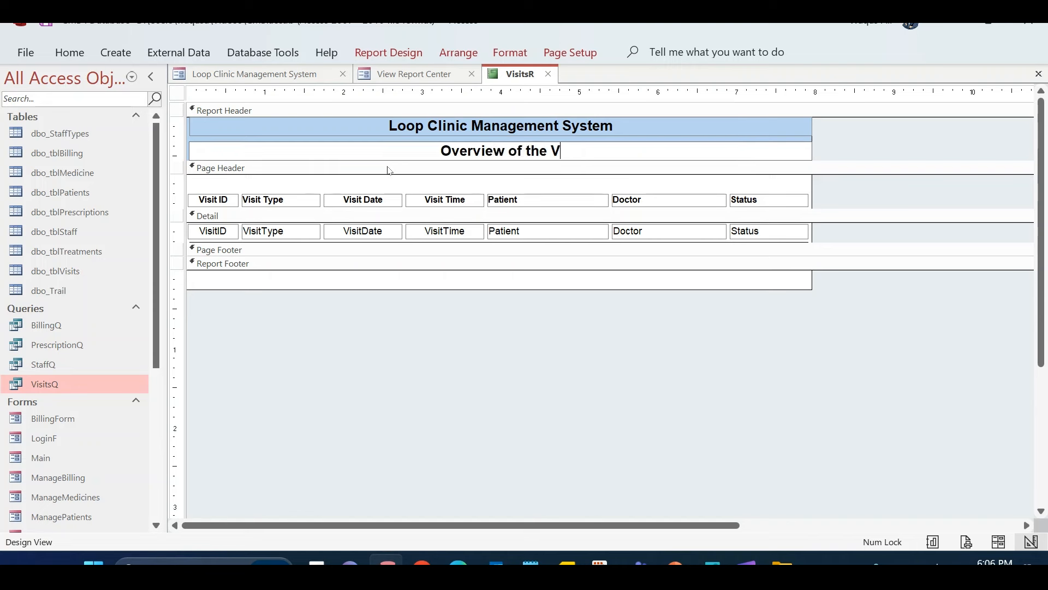
pyautogui.write('sit')
pyautogui.press('Return')
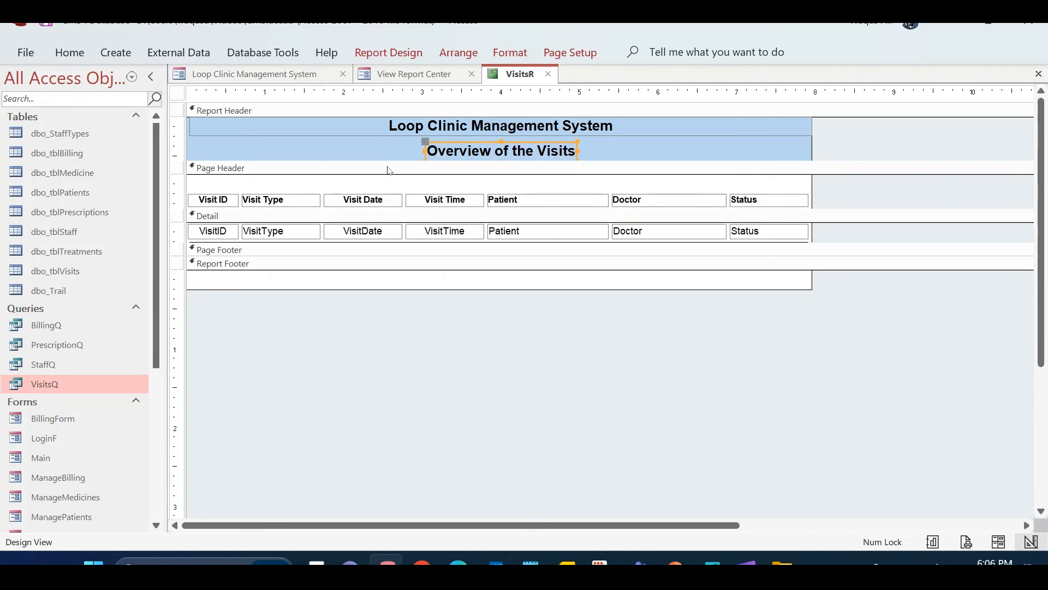
# Reduce the "Overview of the Visits" label's font size and stretch it across the header width directly beneath the title
pyautogui.click(69, 53)
pyautogui.click(886, 74)
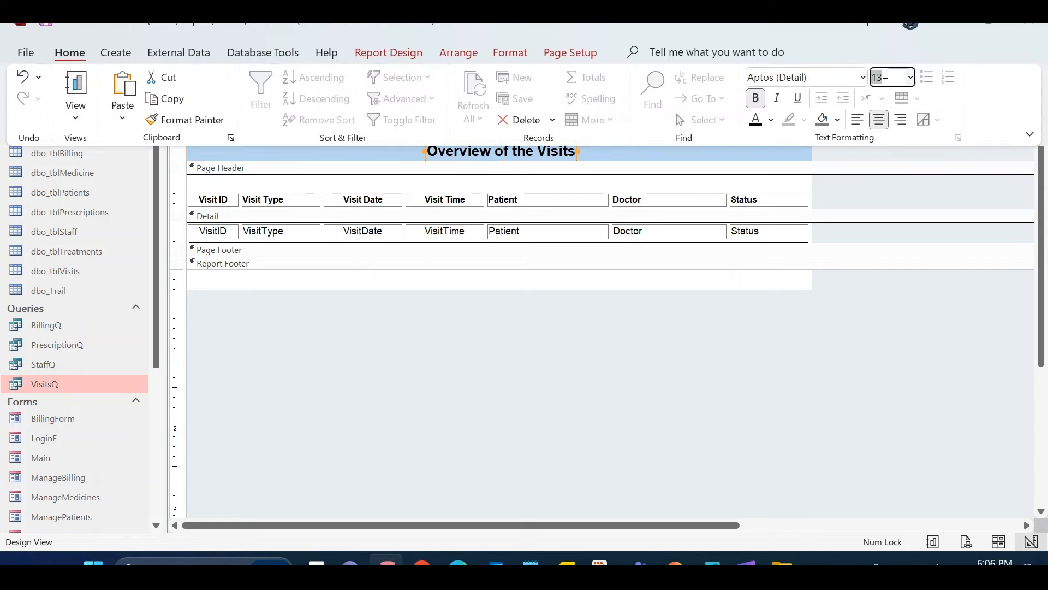
pyautogui.write('12')
pyautogui.write('1')
pyautogui.press('Return')
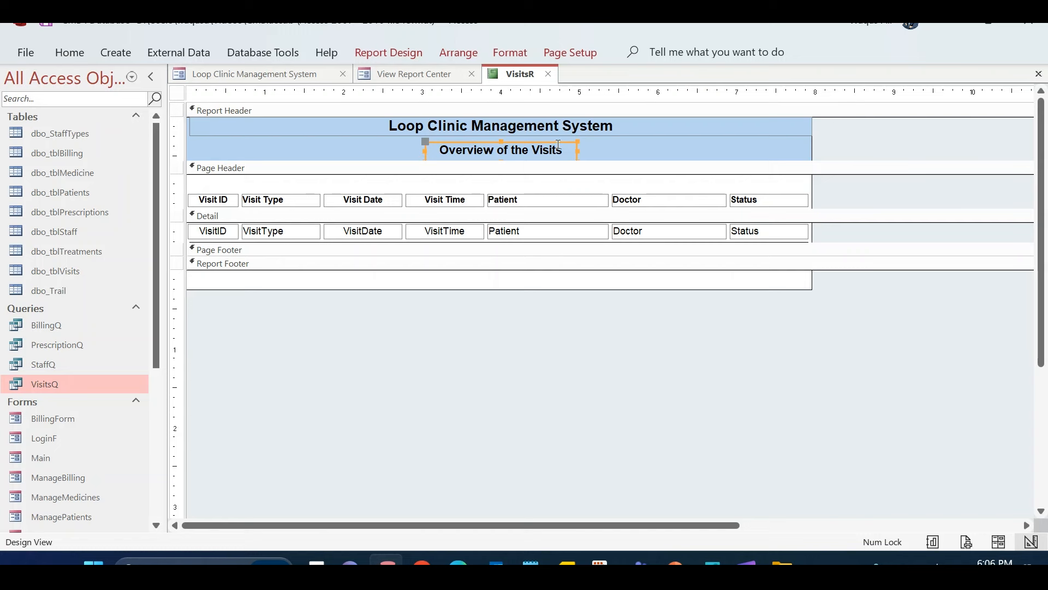
pyautogui.moveTo(558, 145); pyautogui.dragTo(810, 136)
pyautogui.moveTo(426, 143); pyautogui.dragTo(185, 124)
pyautogui.click(195, 124)
# Preview VisitsR in Report View and check the two-line header and the rows in the pop-up window
pyautogui.rightClick(508, 62)
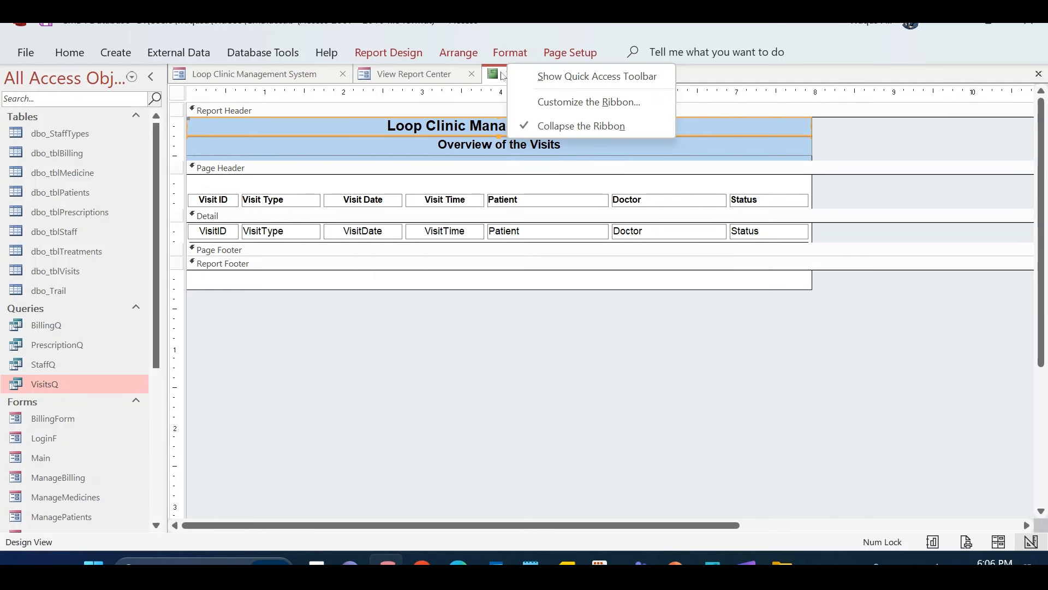
pyautogui.rightClick(491, 71)
pyautogui.rightClick(506, 71)
pyautogui.rightClick(515, 71)
pyautogui.click(527, 159)
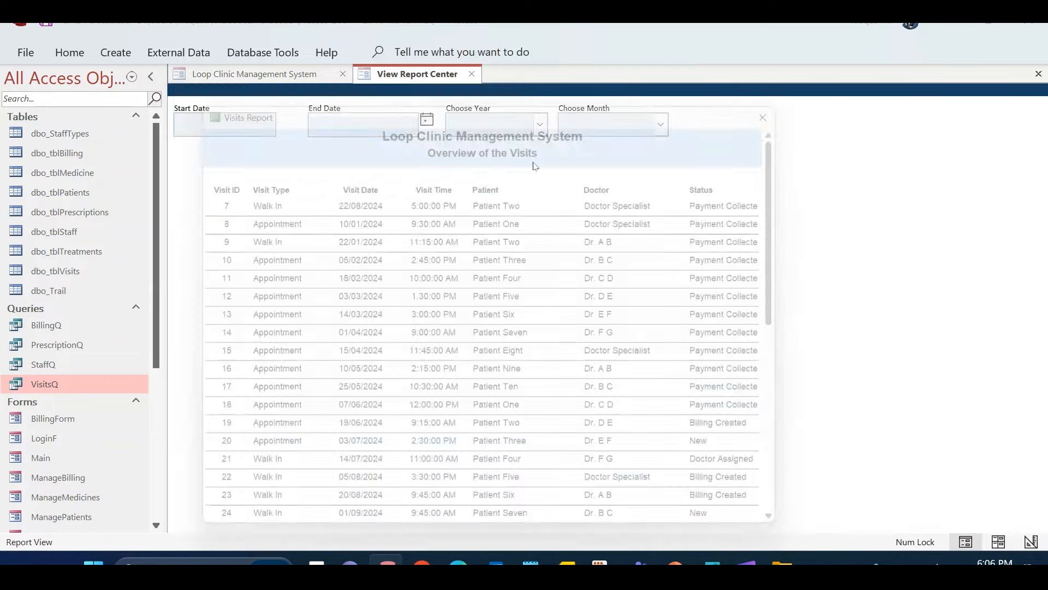
pyautogui.scroll(-3, 551, 240)
pyautogui.scroll(3, 535, 261)
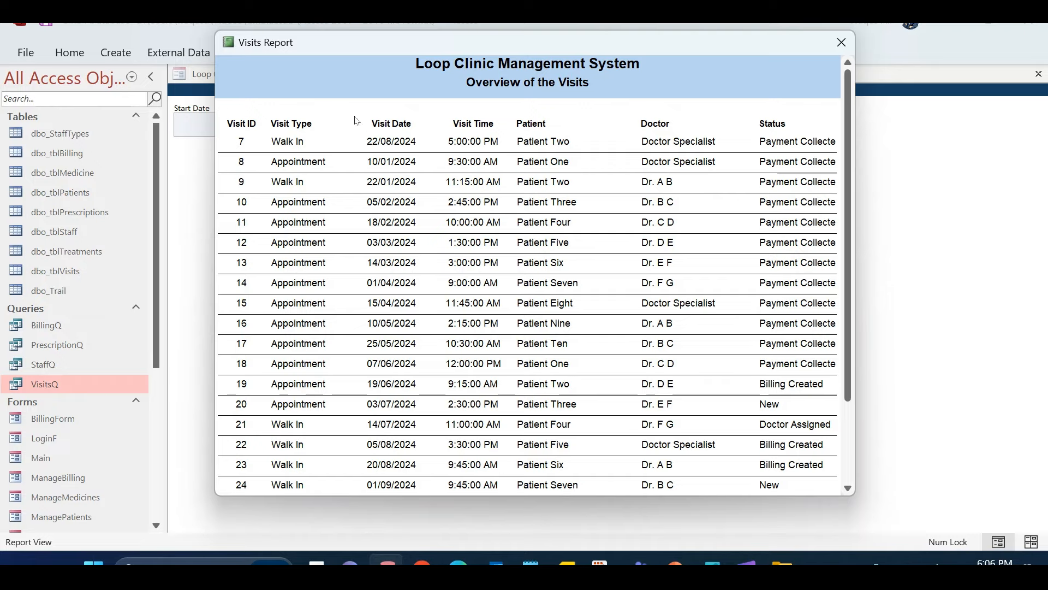
pyautogui.moveTo(386, 43); pyautogui.dragTo(413, 170)
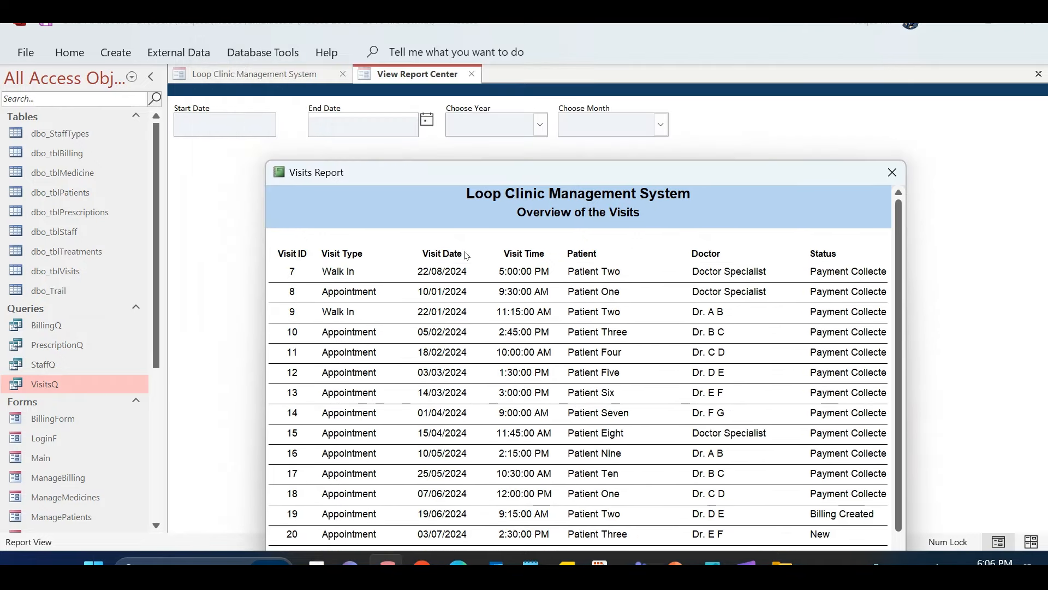
# Return VisitsR to Design View and open its record source in the Query Builder
pyautogui.rightClick(418, 206)
pyautogui.click(347, 253)
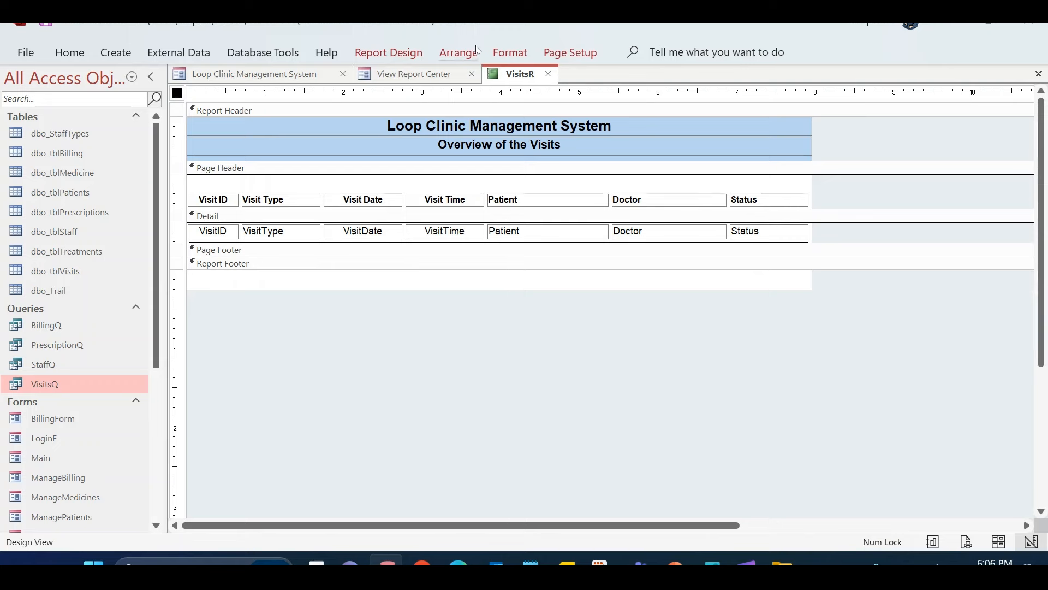
pyautogui.click(389, 53)
pyautogui.click(869, 98)
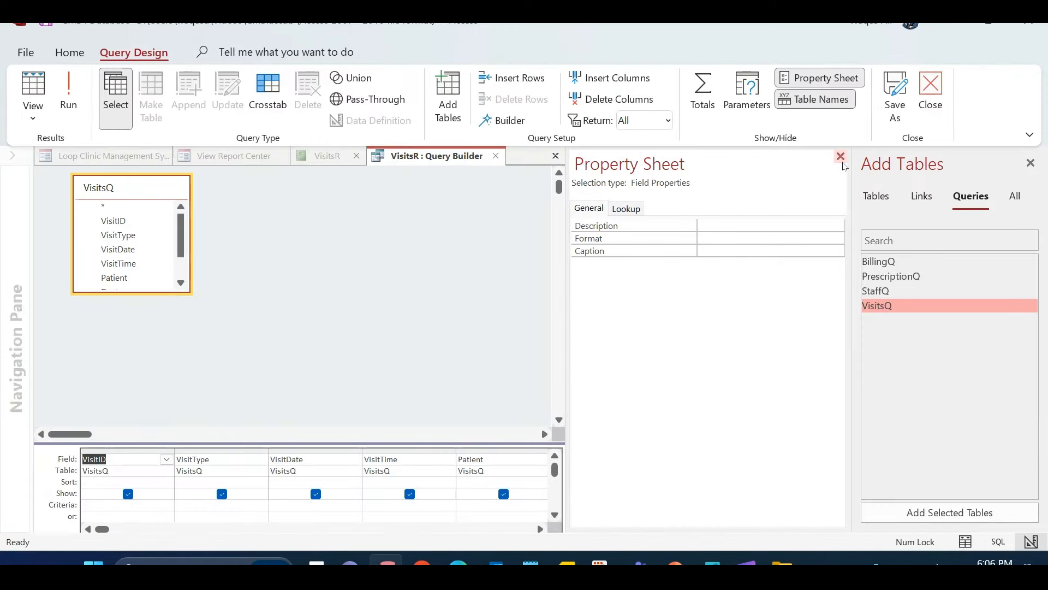
# Enlarge the design grid and VisitDate column, and start the VisitDate criterion with Between [Forms]![ReportsF]![txtStartDate]
pyautogui.moveTo(431, 443); pyautogui.dragTo(431, 349)
pyautogui.moveTo(363, 358); pyautogui.dragTo(513, 360)
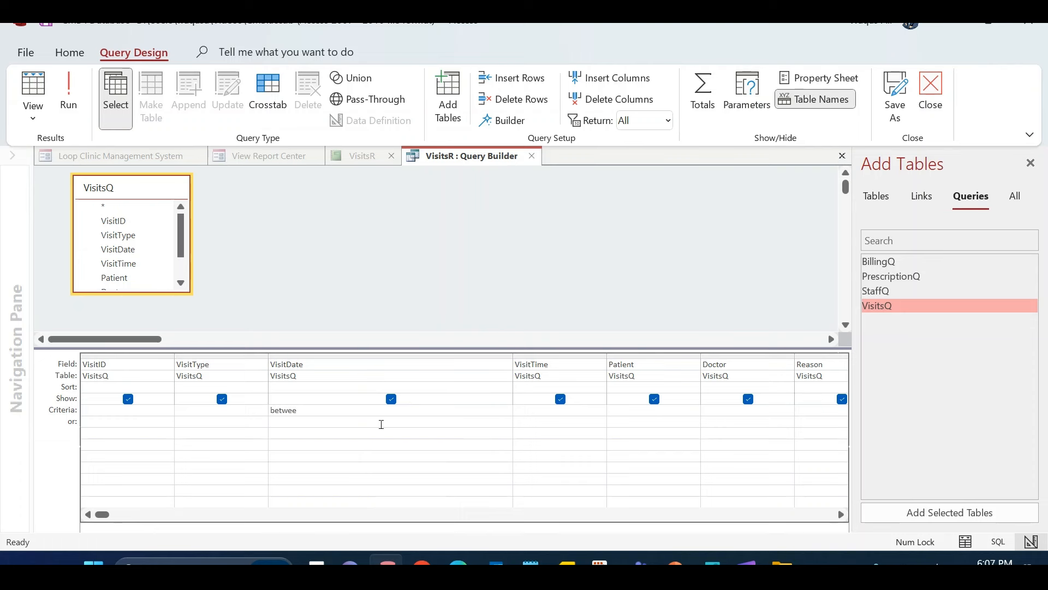
pyautogui.write('ms')
pyautogui.press('Tab')
pyautogui.write('!')
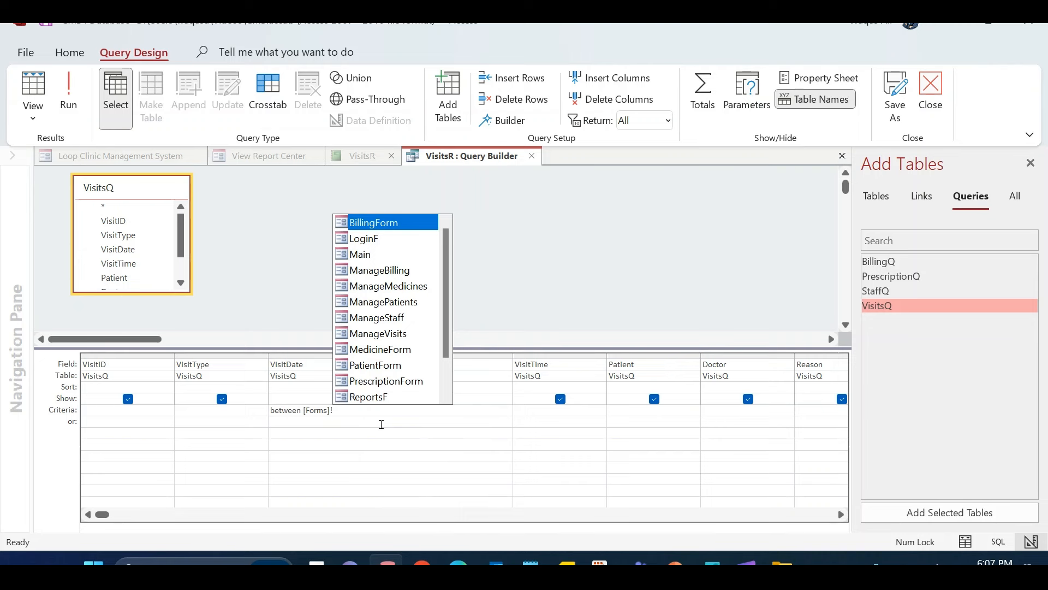
pyautogui.write('rep')
pyautogui.press('Tab')
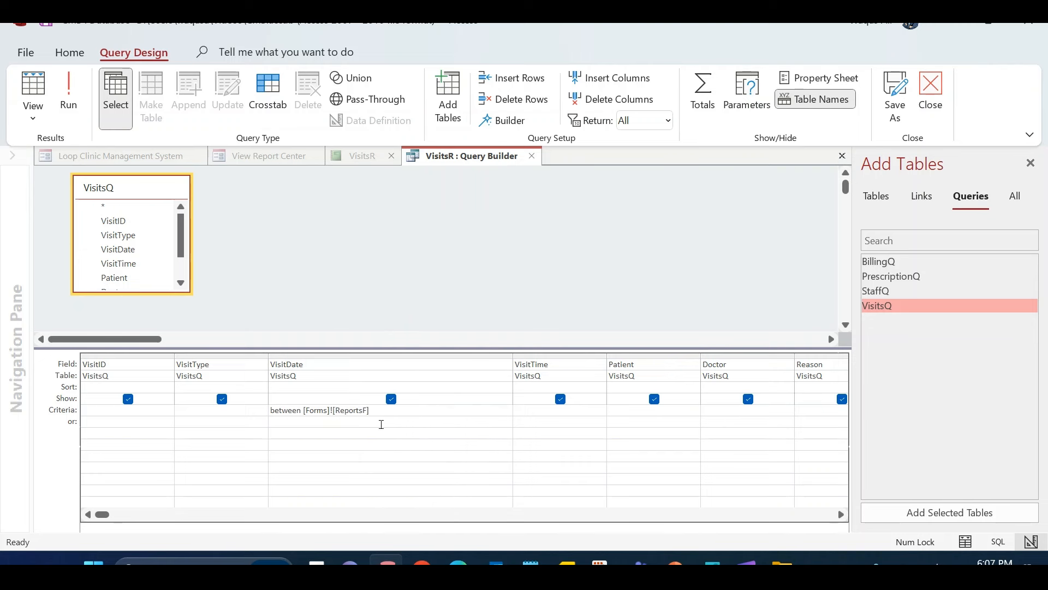
pyautogui.write('!txt')
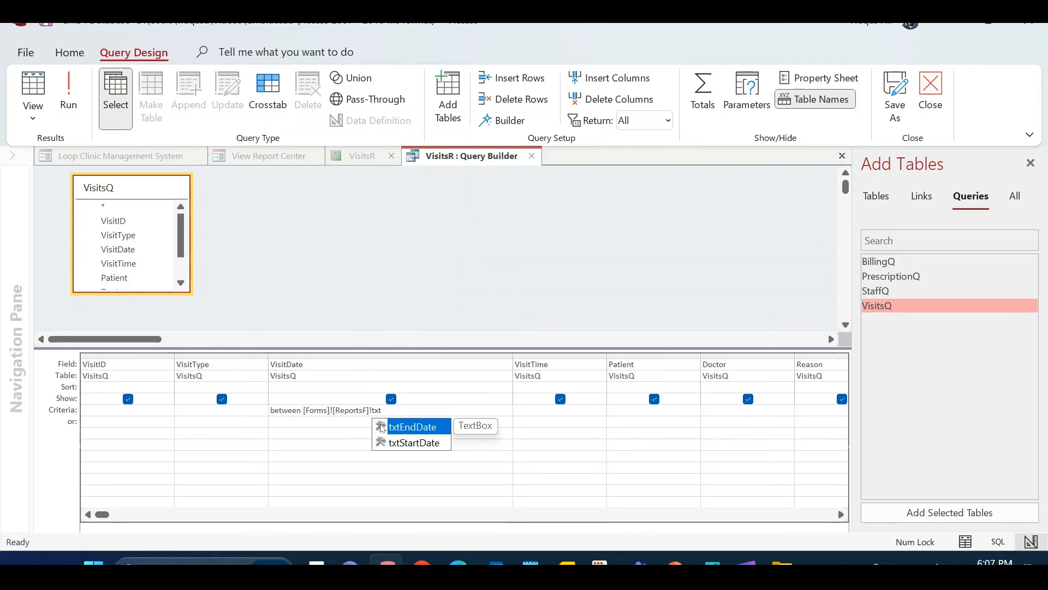
pyautogui.press('Down')
pyautogui.press('Tab')
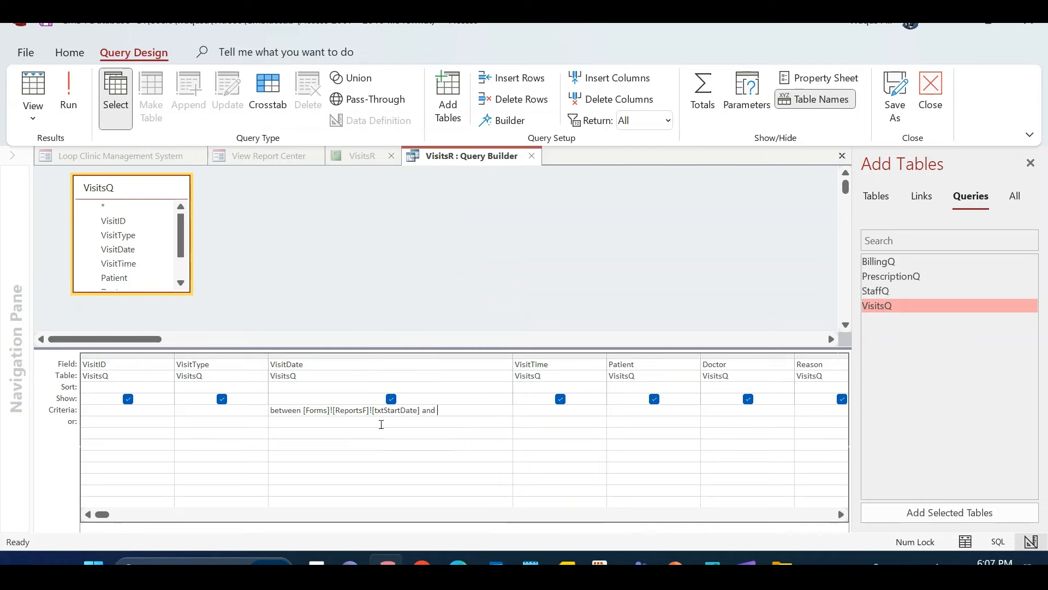
# Complete the VisitDate criterion with And [Forms]![ReportsF]![txtEndDate]
pyautogui.write('and forms')
pyautogui.press('Tab')
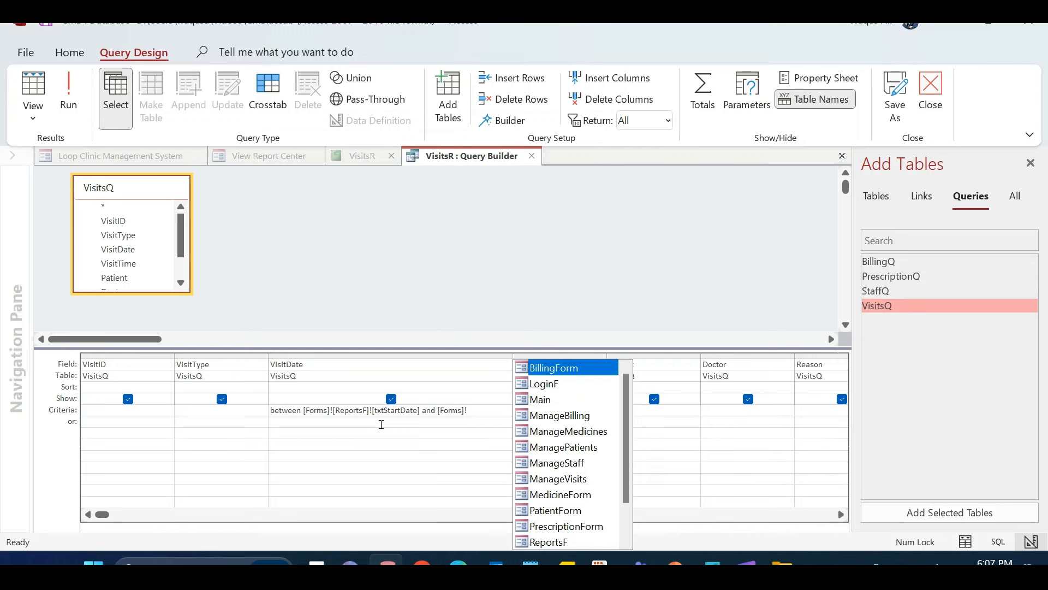
pyautogui.write('rep')
pyautogui.press('Tab')
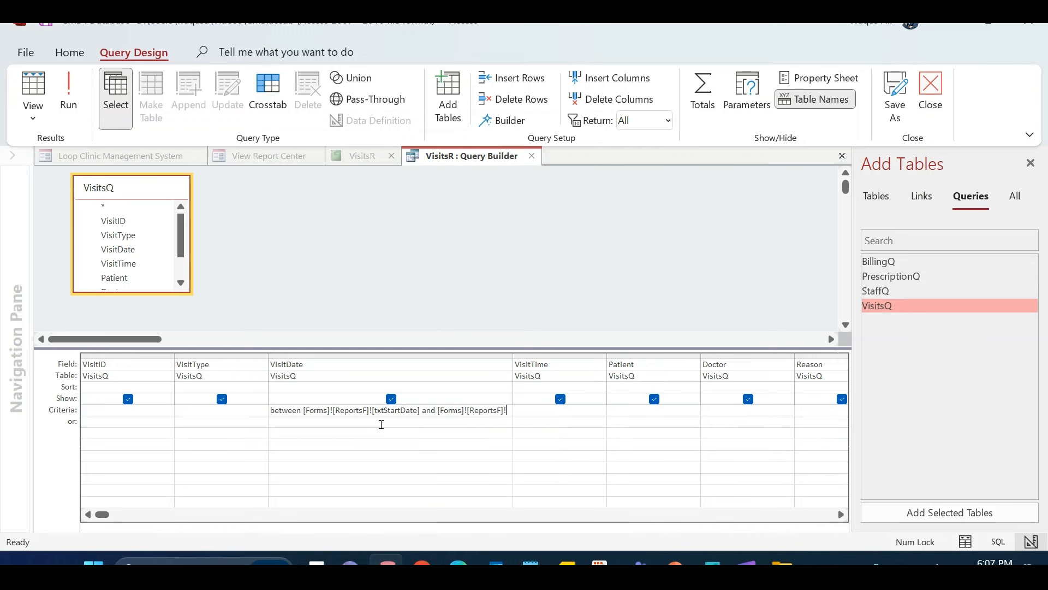
pyautogui.write('!txten')
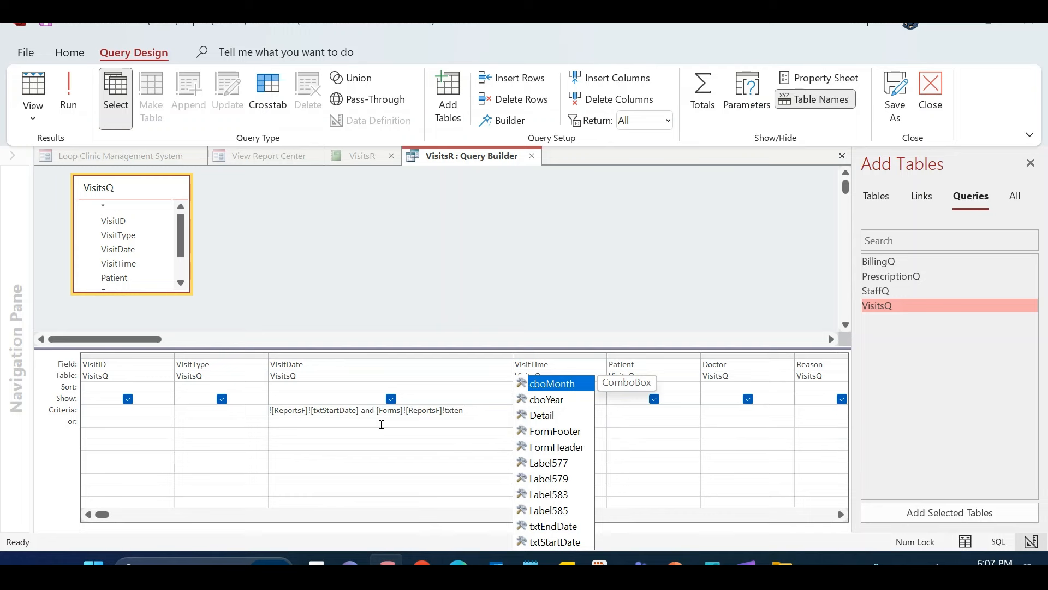
pyautogui.press('Tab')
pyautogui.press('Tab')
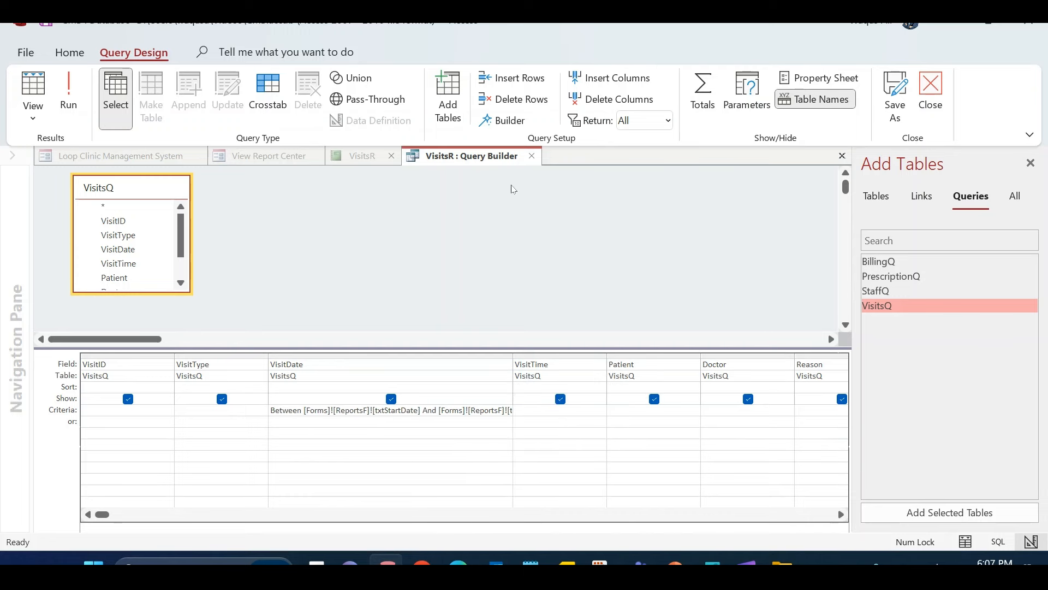
# Save the edited record source, and close the Query Builder and the VisitsR report
pyautogui.rightClick(464, 156)
pyautogui.click(540, 162)
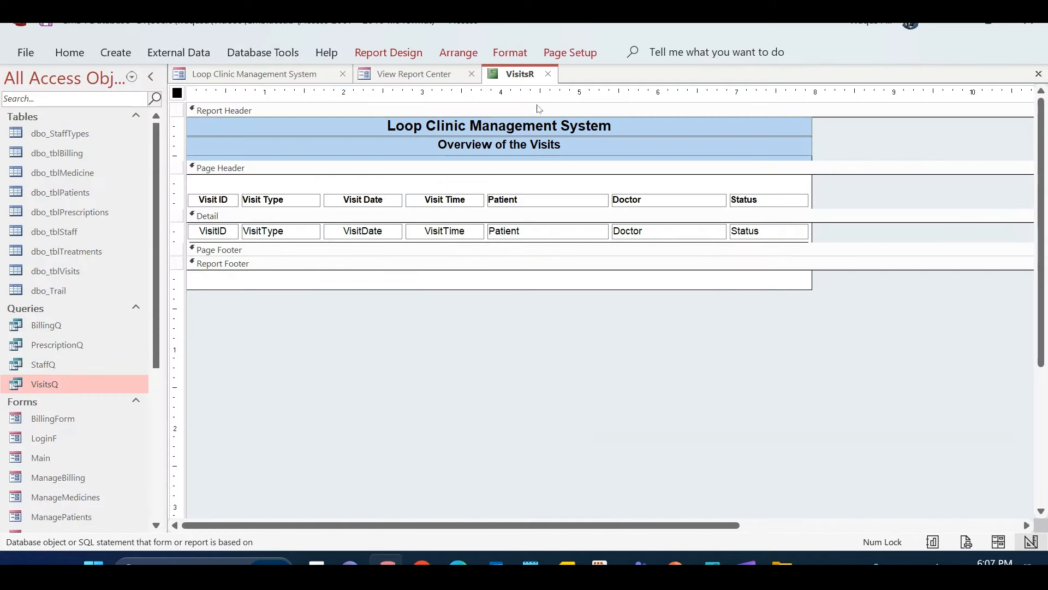
pyautogui.rightClick(508, 76)
pyautogui.click(538, 81)
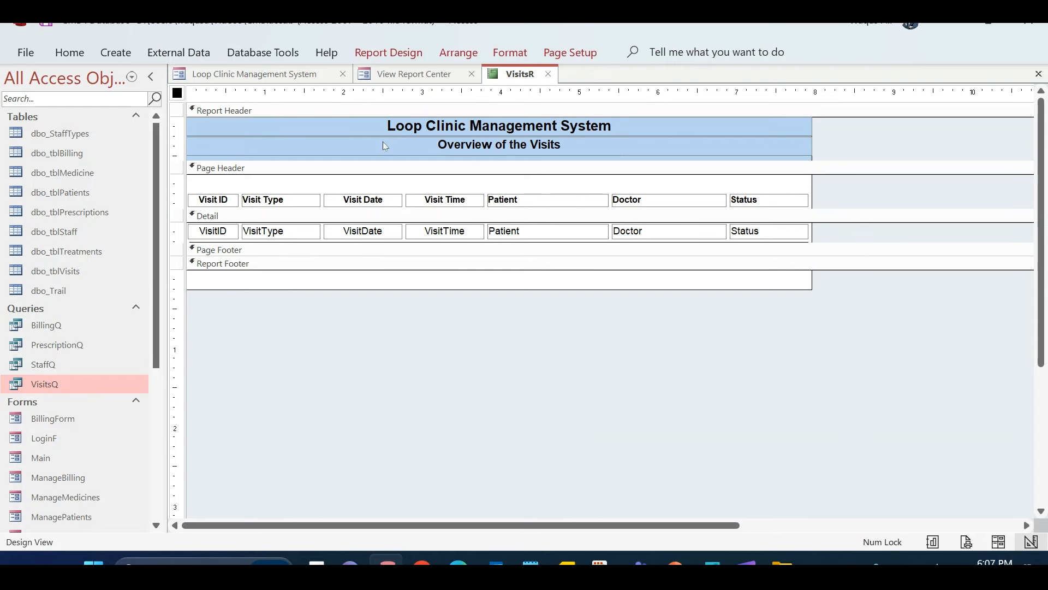
pyautogui.click(549, 74)
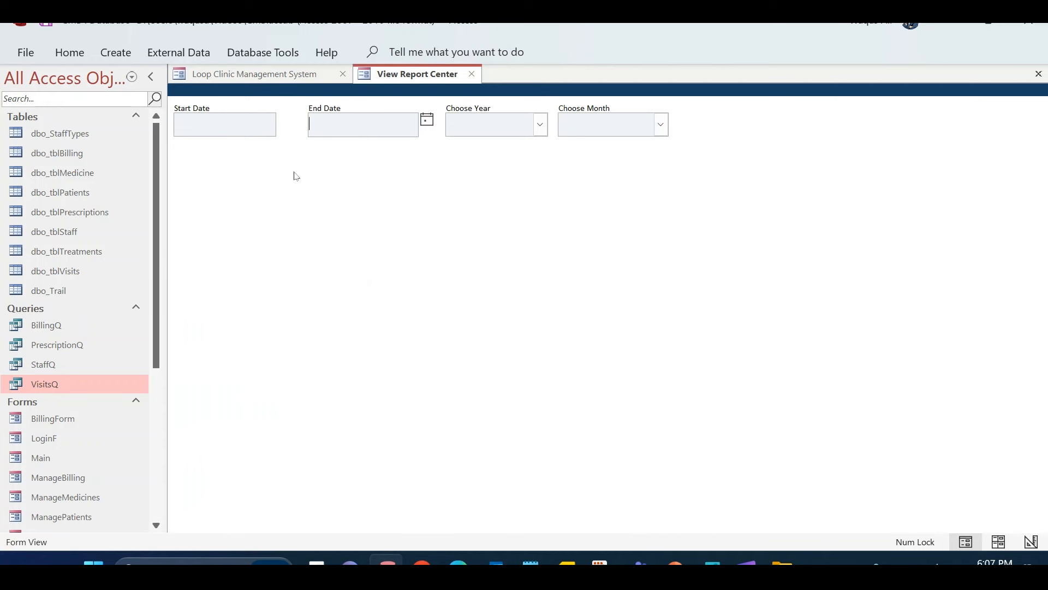
# Switch the report center form to Design View and add an unbound combo box below the date fields, without the wizard
pyautogui.rightClick(523, 209)
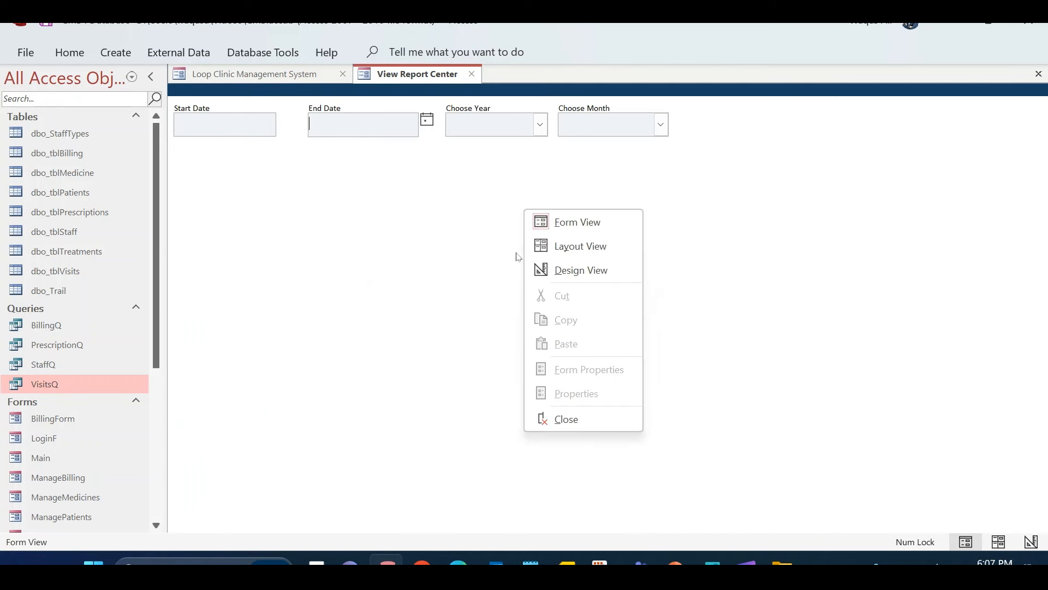
pyautogui.click(558, 268)
pyautogui.click(385, 52)
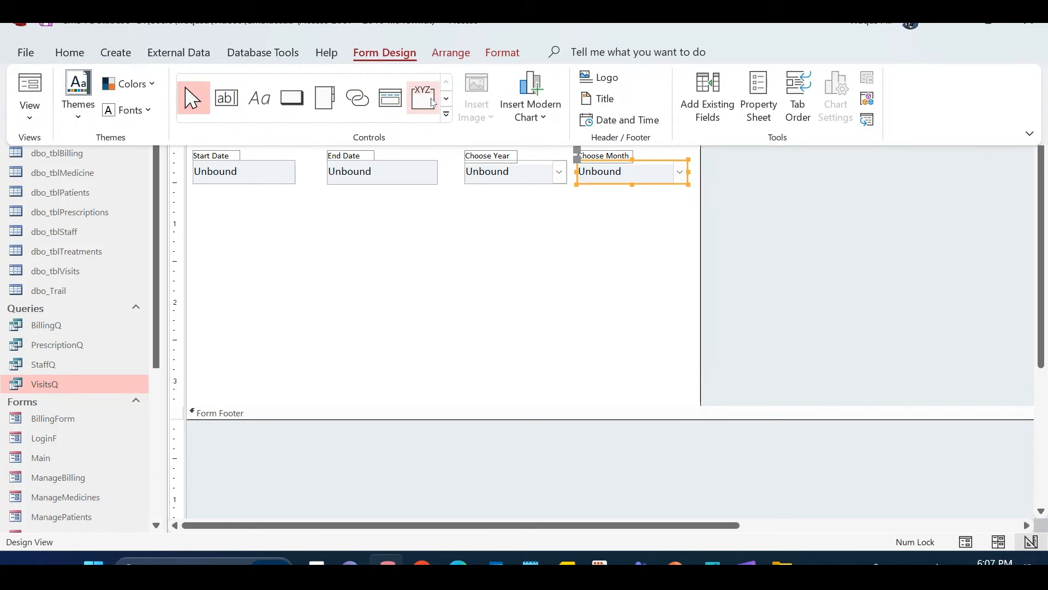
pyautogui.click(447, 99)
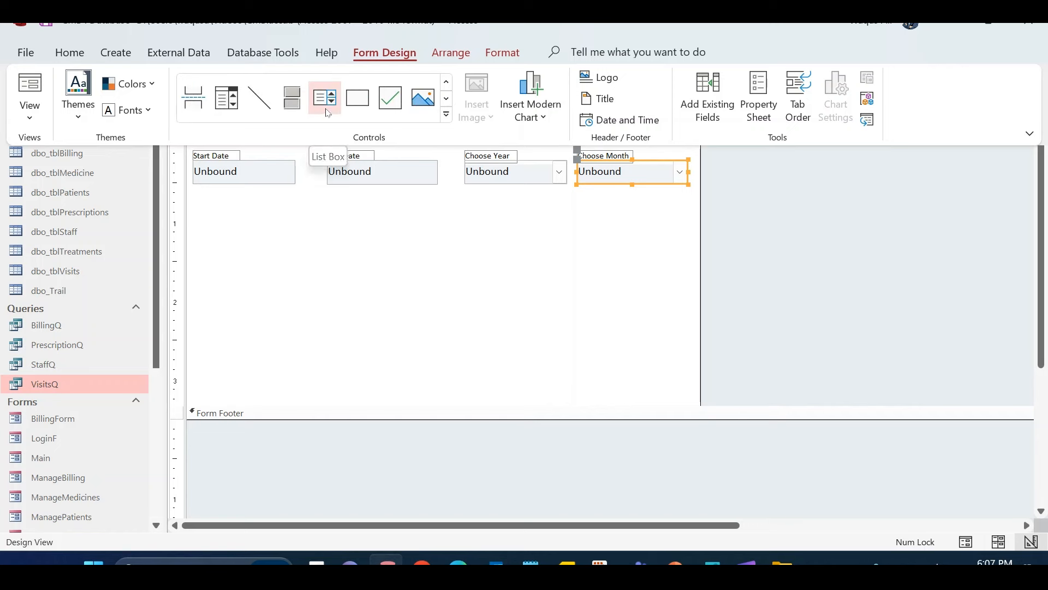
pyautogui.click(226, 98)
pyautogui.click(271, 221)
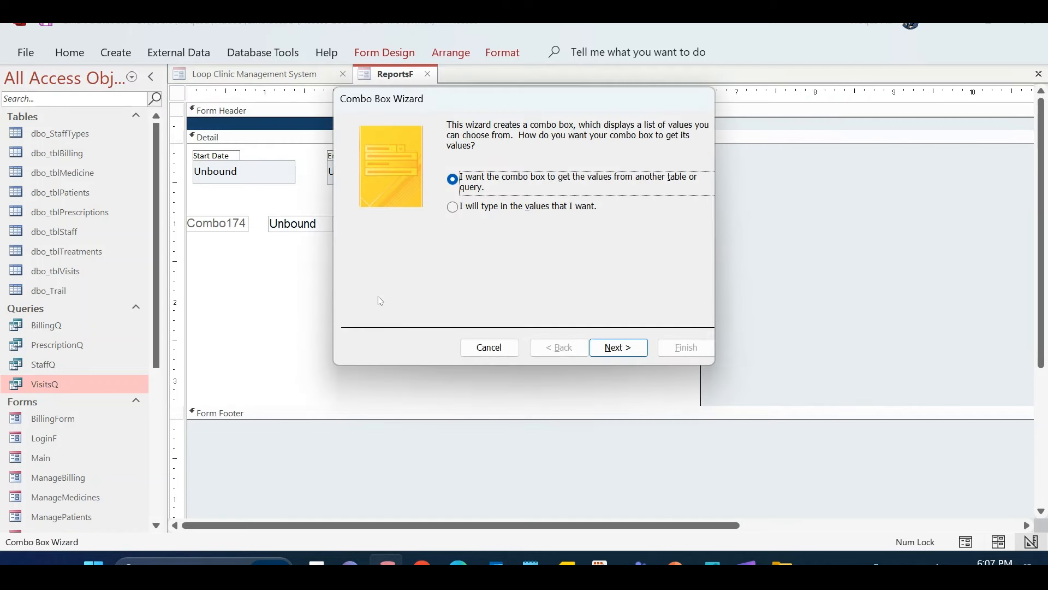
pyautogui.click(514, 355)
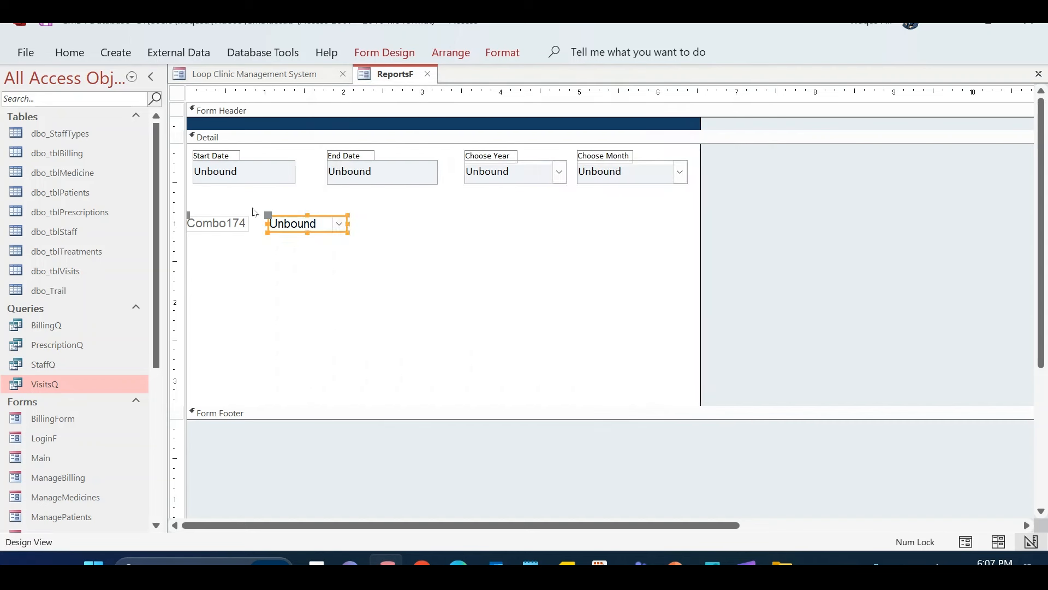
# Place the new combo box's label above it and caption it Choose Report Name to Run the Report
pyautogui.click(190, 219)
pyautogui.moveTo(190, 217); pyautogui.dragTo(270, 202)
pyautogui.click(304, 208)
pyautogui.doubleClick(304, 208)
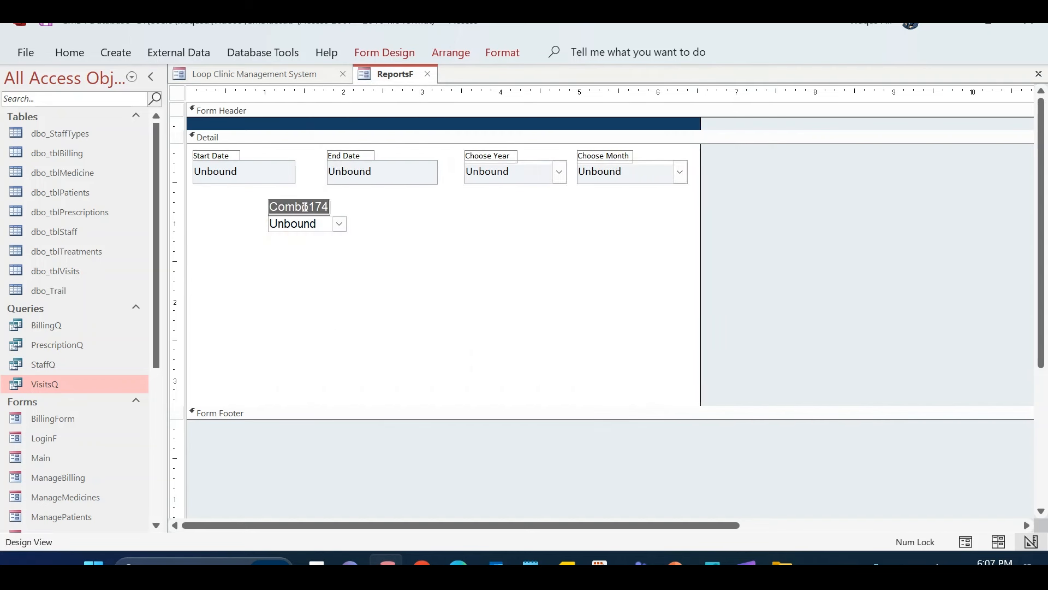
pyautogui.write('Choos')
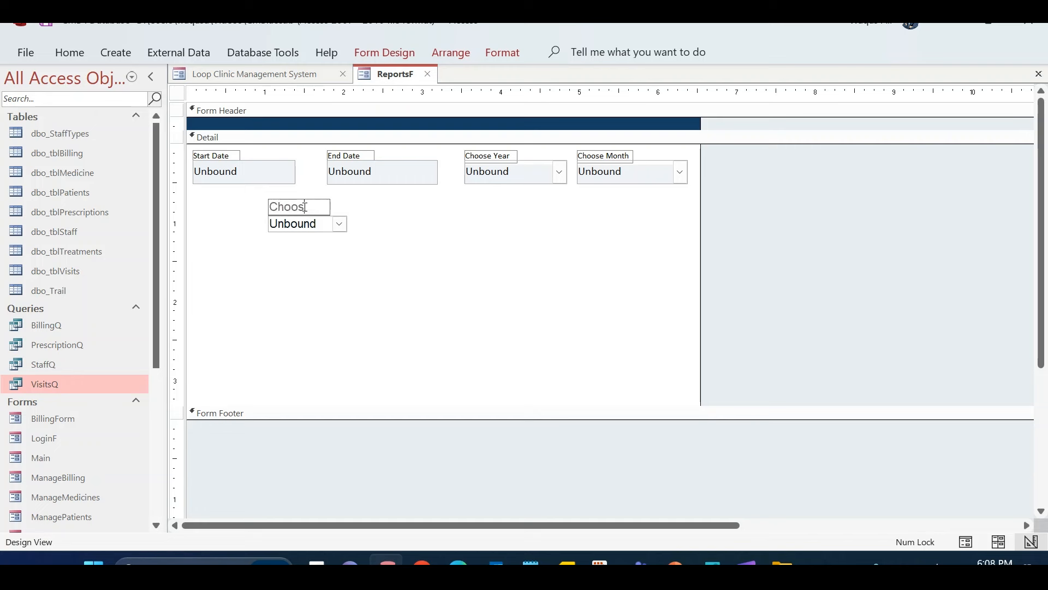
pyautogui.write('e Report to')
pyautogui.press('BackSpace')
pyautogui.press('BackSpace')
pyautogui.press('BackSpace')
pyautogui.write('Name to Run the Report')
pyautogui.press('Return')
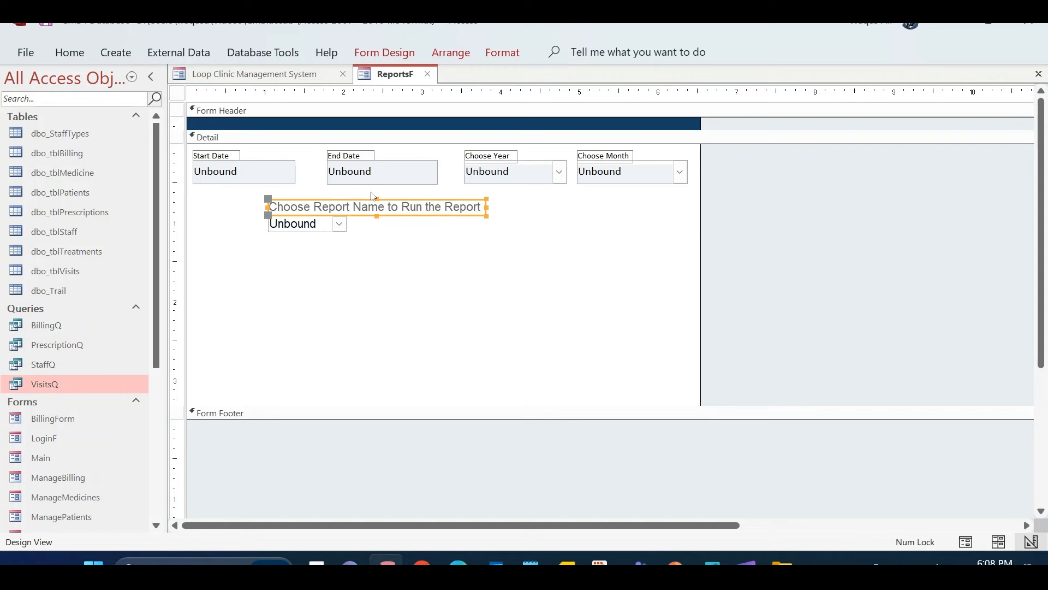
# Copy the Choose Month combo box's formatting onto the new report combo box with Format Painter
pyautogui.click(373, 174)
pyautogui.click(650, 173)
pyautogui.click(69, 52)
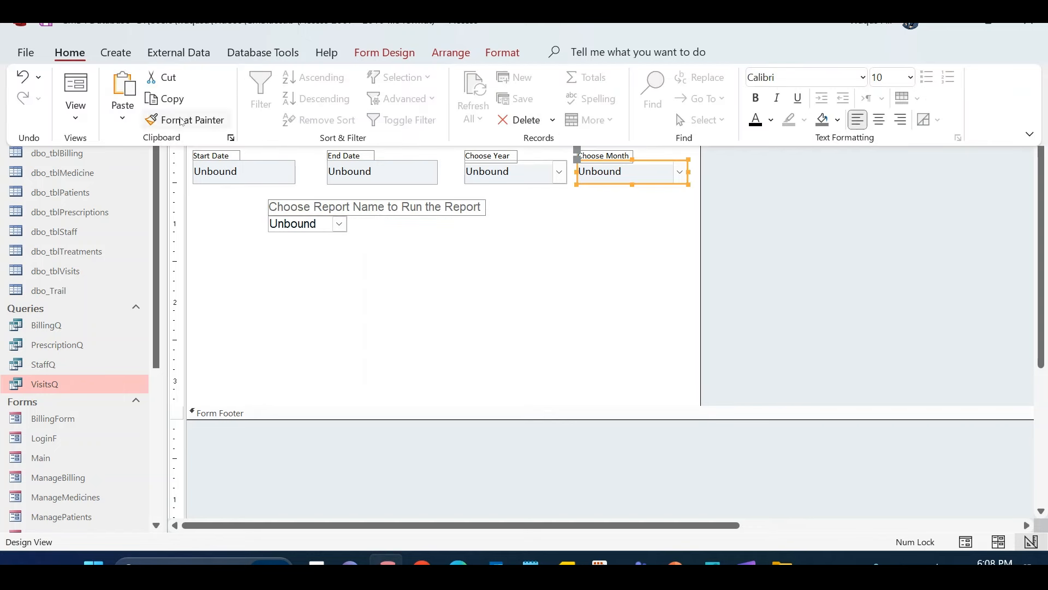
pyautogui.click(182, 121)
pyautogui.click(311, 223)
pyautogui.click(369, 240)
pyautogui.click(331, 225)
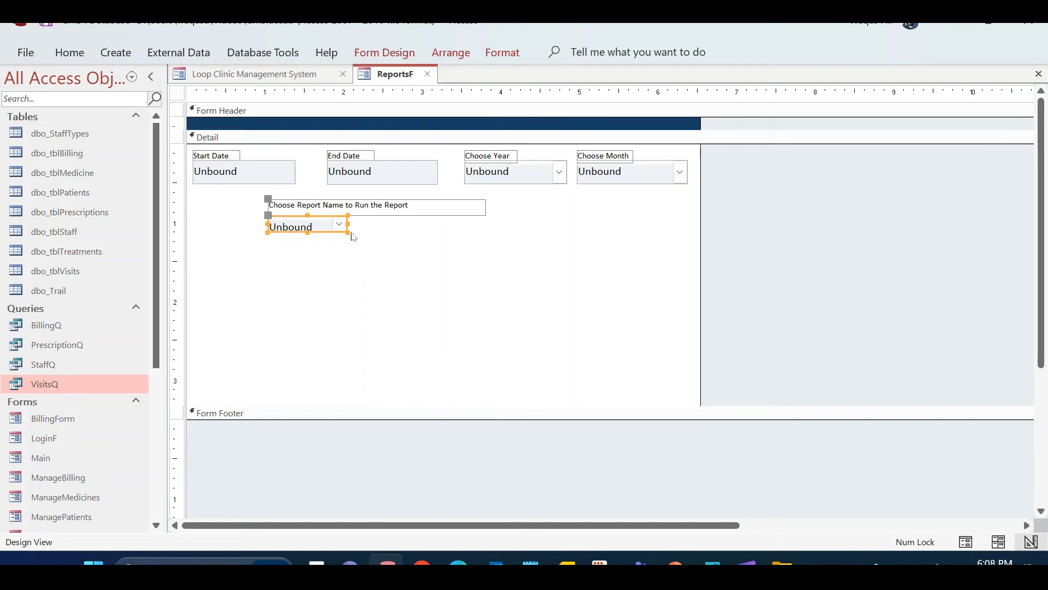
# Widen and heighten the report combo box, align it with its label under Start Date, and trim the label's upper edge
pyautogui.moveTo(347, 224); pyautogui.dragTo(489, 224)
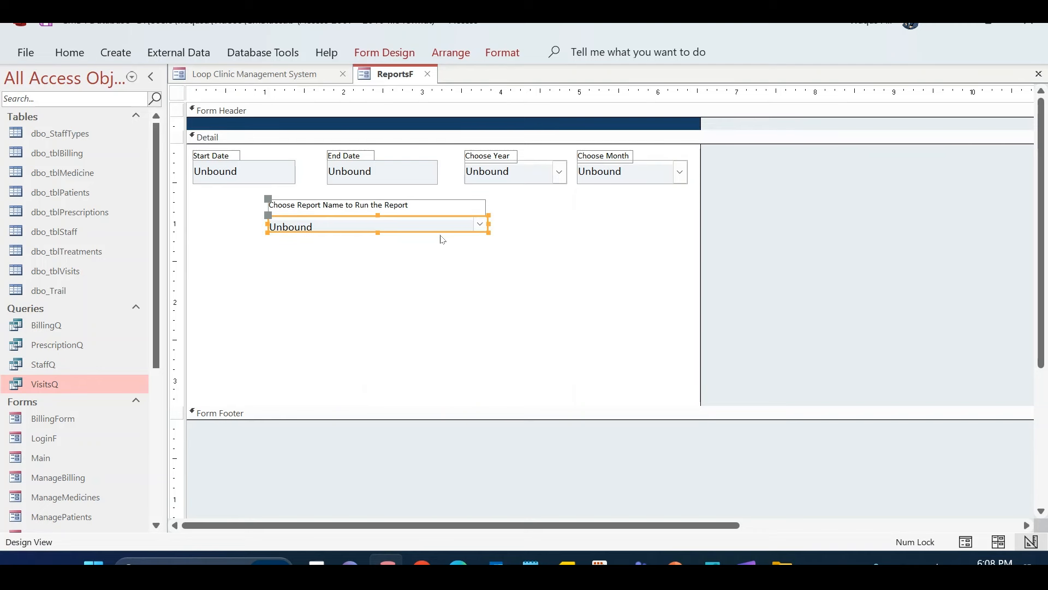
pyautogui.moveTo(379, 232); pyautogui.dragTo(381, 244)
pyautogui.moveTo(445, 260); pyautogui.dragTo(258, 200)
pyautogui.click(328, 282)
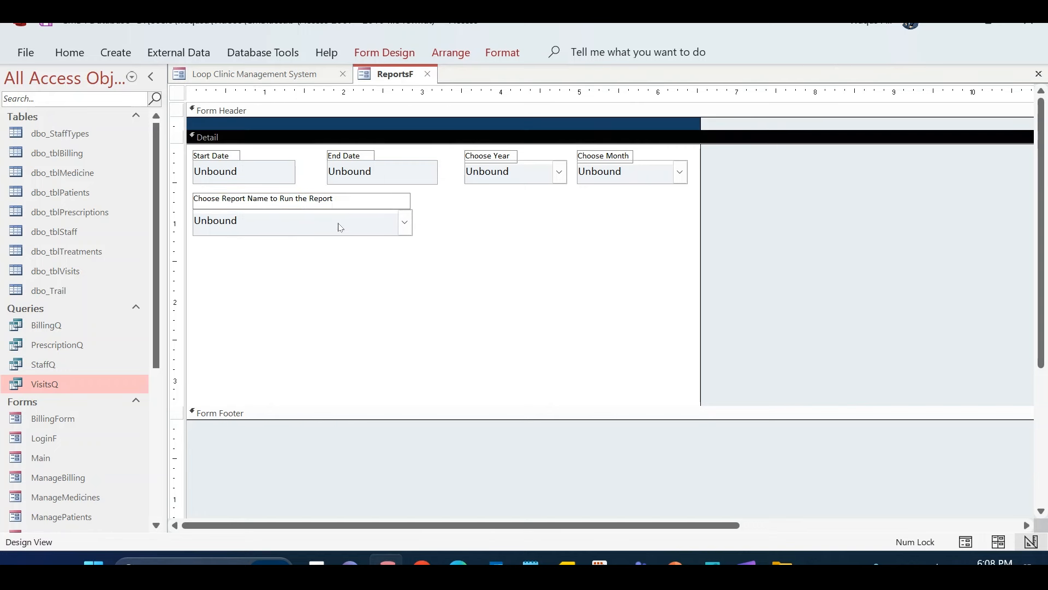
pyautogui.click(331, 201)
pyautogui.moveTo(302, 192); pyautogui.dragTo(302, 196)
# Set the report combo box's row source type to Value List with the item Visits Between Two Dates
pyautogui.click(313, 221)
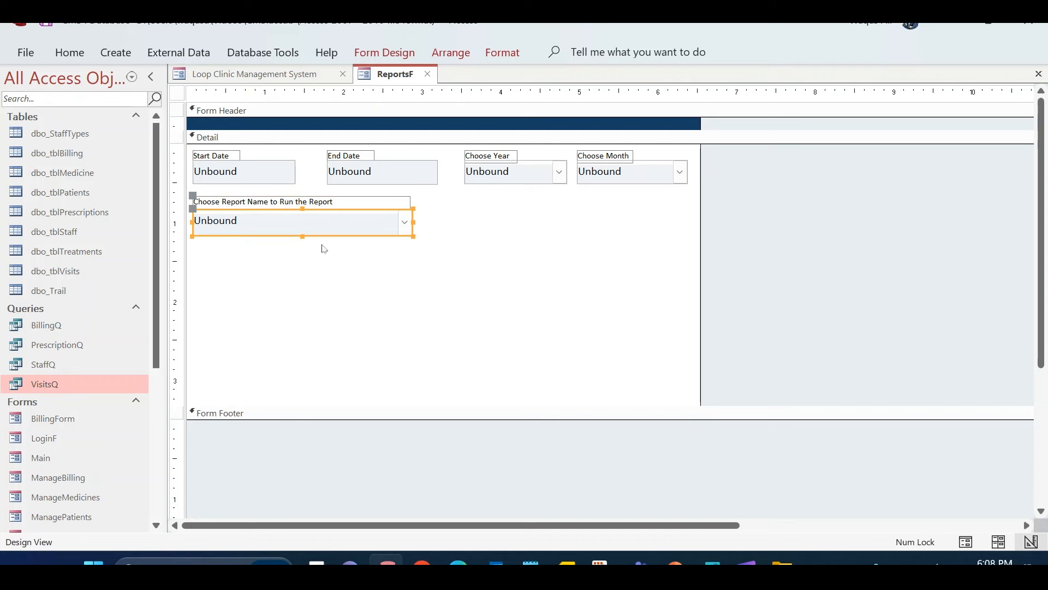
pyautogui.click(384, 52)
pyautogui.click(759, 107)
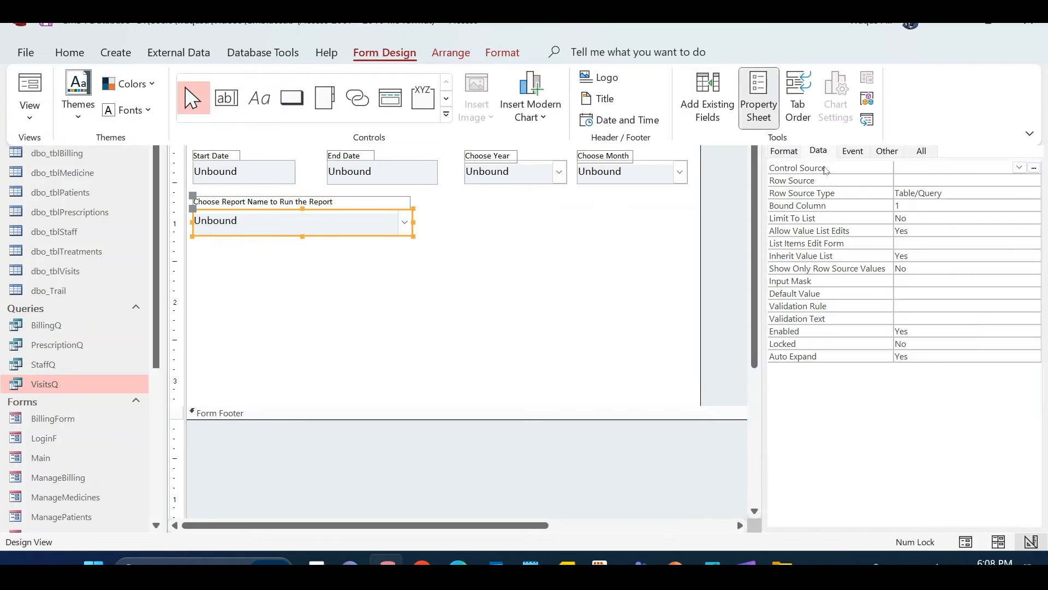
pyautogui.click(933, 193)
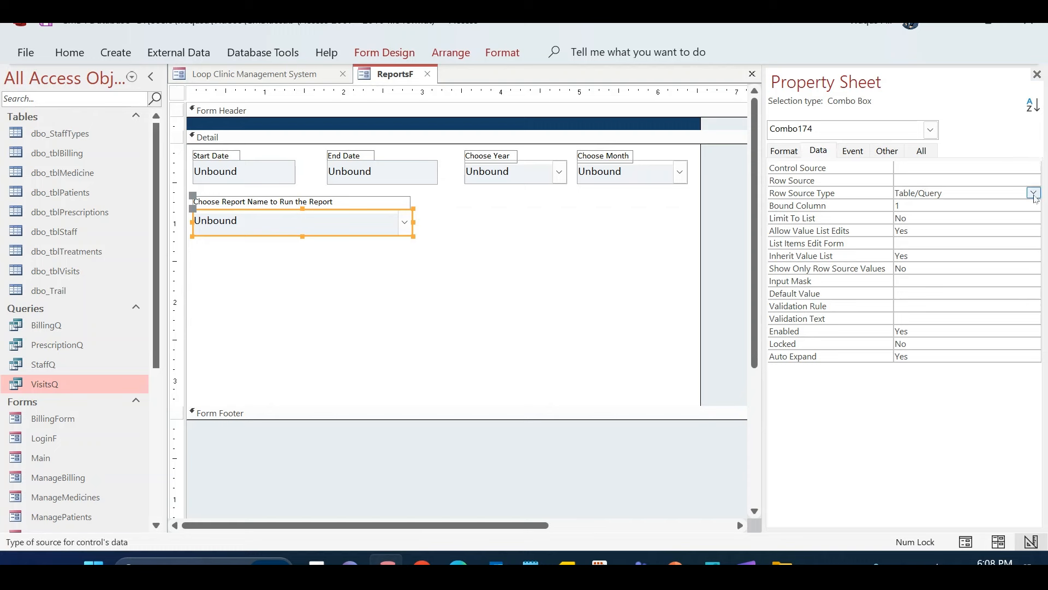
pyautogui.click(1033, 193)
pyautogui.click(1016, 216)
pyautogui.click(972, 180)
pyautogui.click(1034, 181)
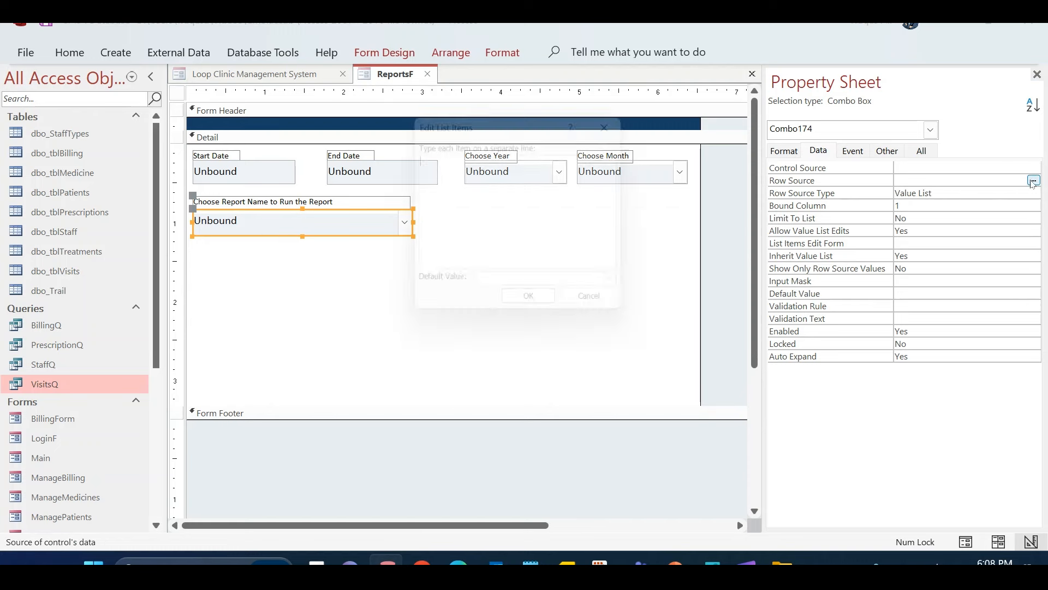
pyautogui.write('Between Two Dates')
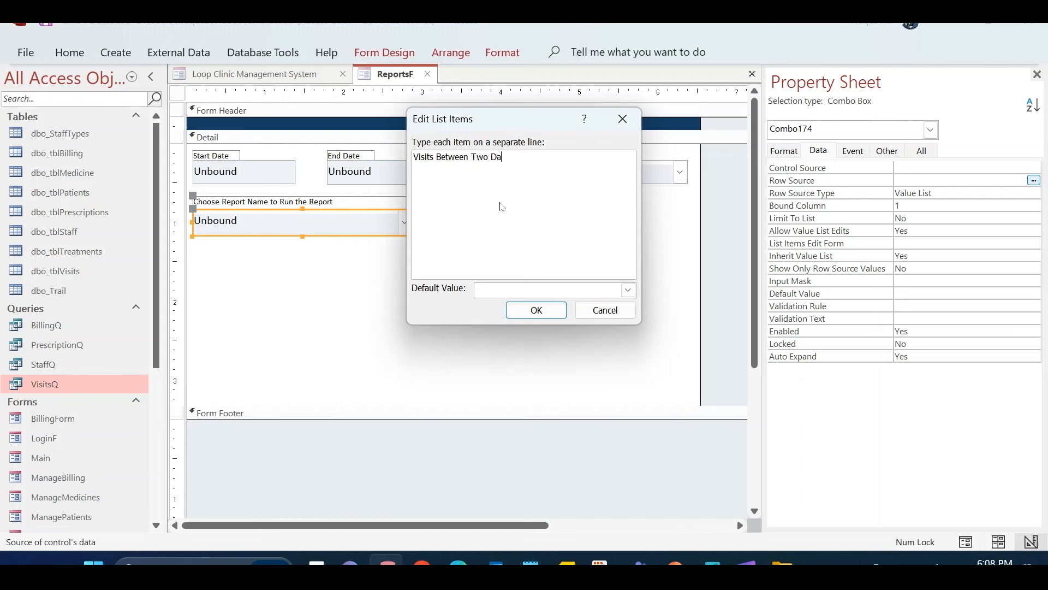
pyautogui.click(536, 310)
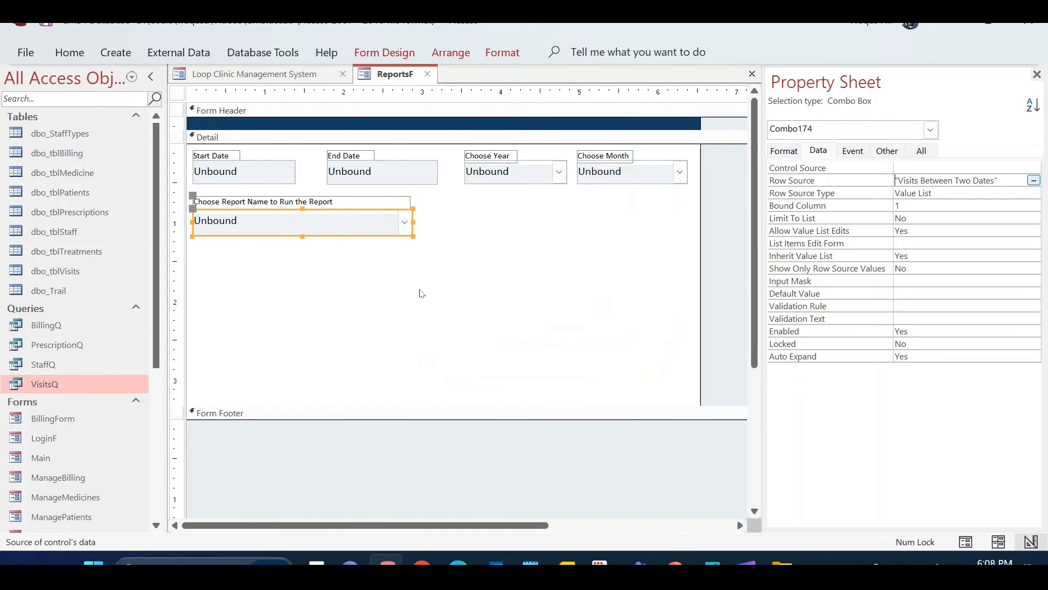
# Name the report combo box cboReports
pyautogui.click(887, 151)
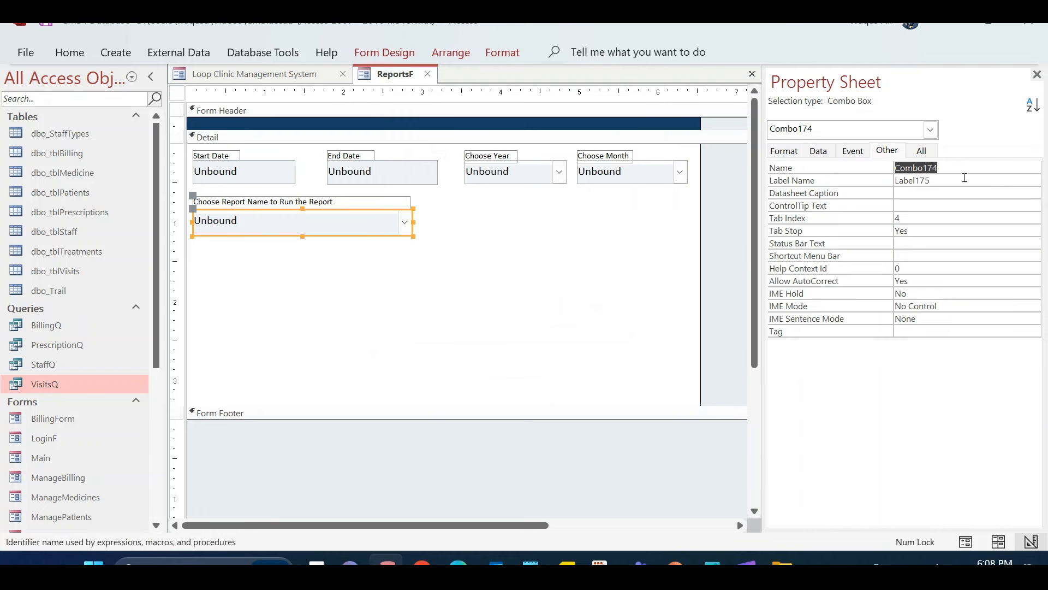
pyautogui.write('cboReports')
pyautogui.press('Tab')
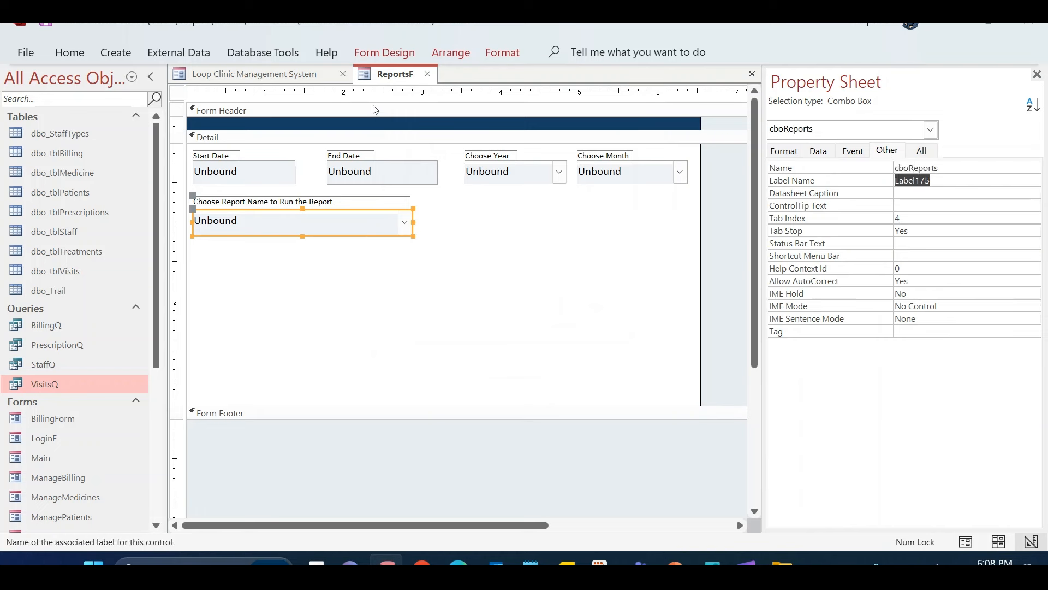
# Create an After Update event procedure in code for cboReports and add blank lines to its body
pyautogui.click(853, 151)
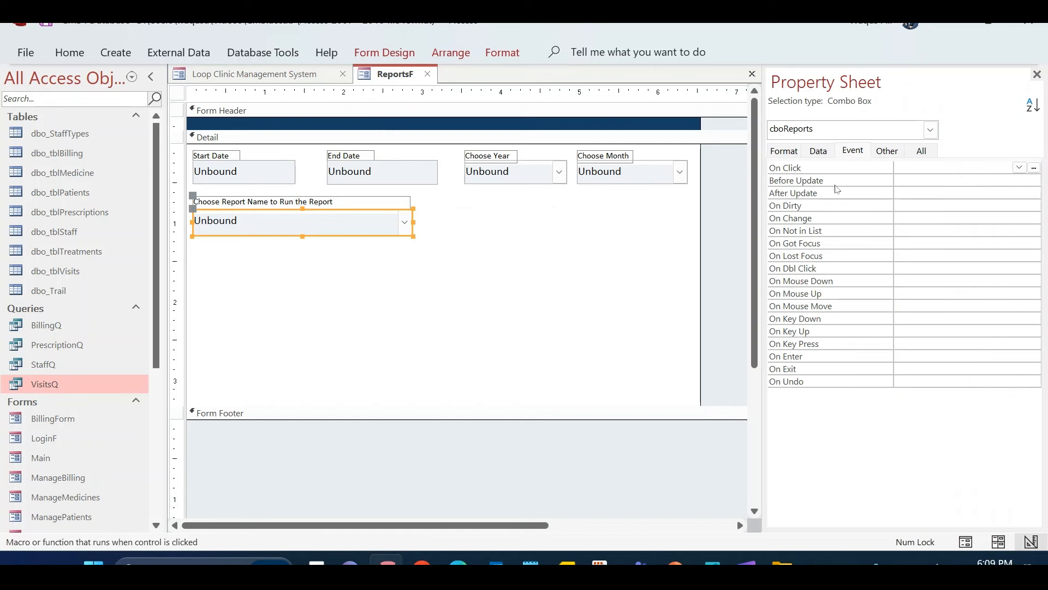
pyautogui.click(942, 197)
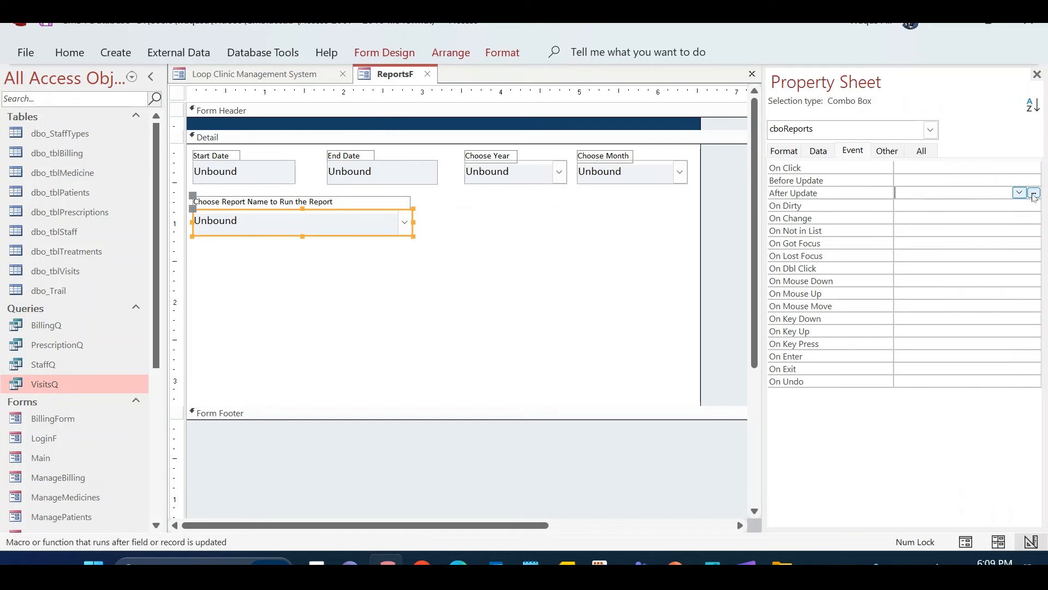
pyautogui.click(1034, 194)
pyautogui.doubleClick(467, 164)
pyautogui.press('Return')
pyautogui.press('Return')
pyautogui.press('Return')
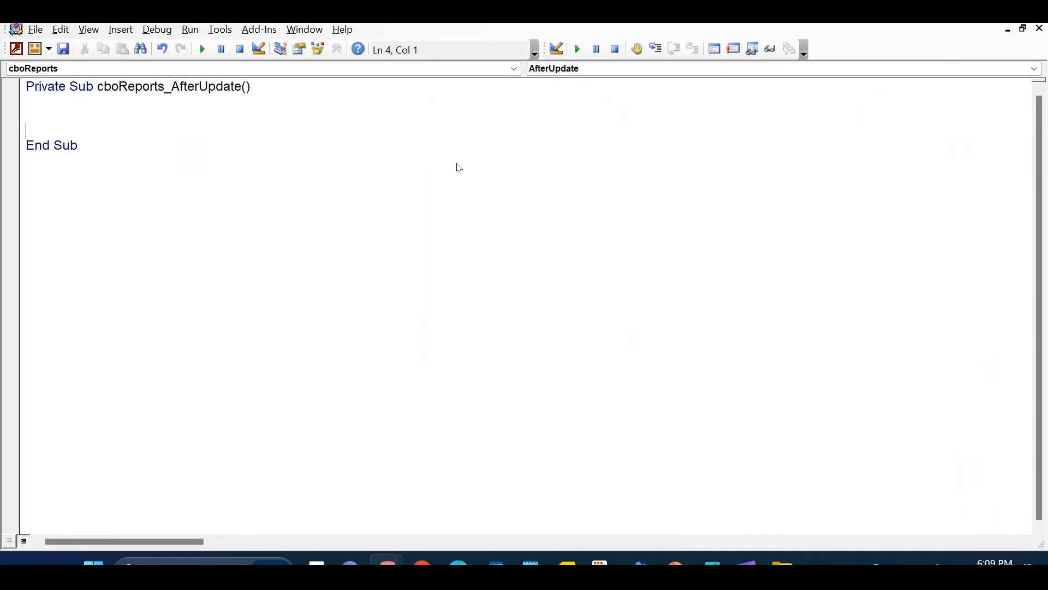
pyautogui.press('Up')
pyautogui.press('Up')
# Write the condition If Me.cboReports = "Visits Between Two Dates" Then in the After Update procedure
pyautogui.write('i')
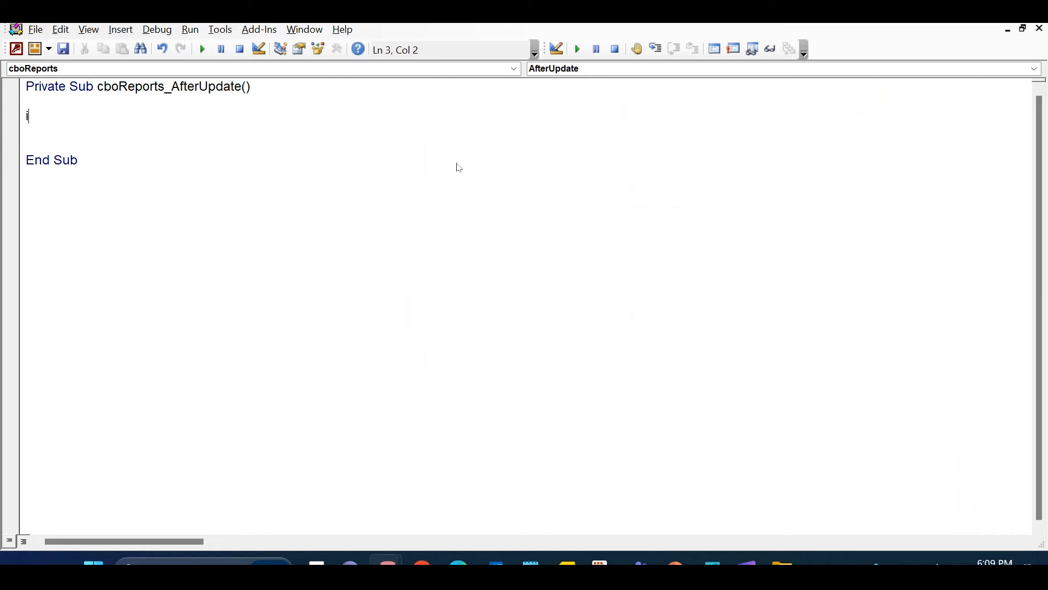
pyautogui.write('f me.cboReports')
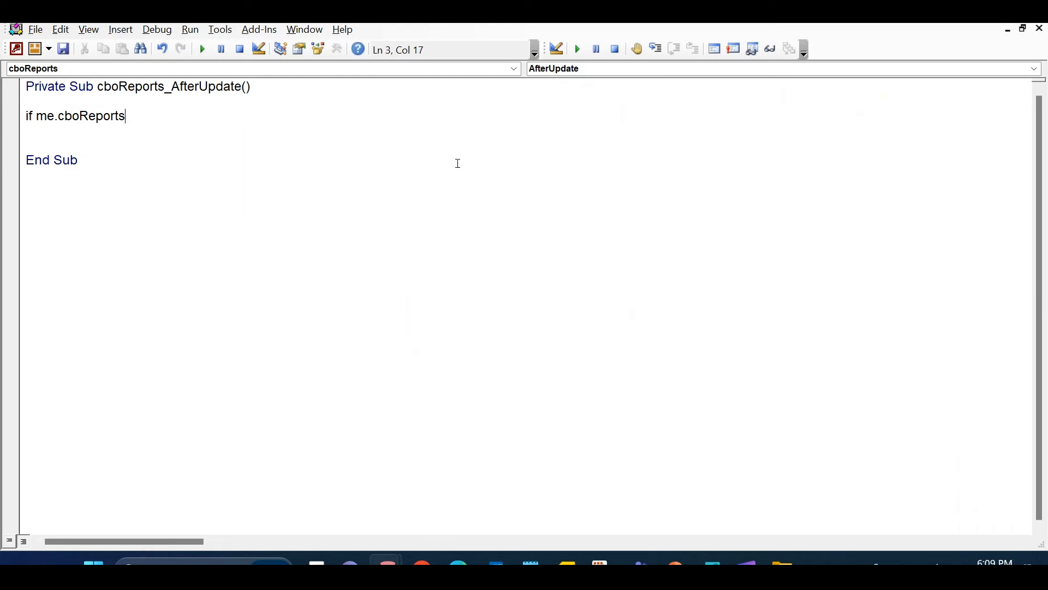
pyautogui.write(' = ""S')
pyautogui.press('BackSpace')
pyautogui.write('Visits Between Two Dates')
pyautogui.press('End')
pyautogui.write('Then')
pyautogui.press('Return')
# Add the statement DoCmd.OpenReport "VisitsR", acViewReport inside the If block
pyautogui.write('d')
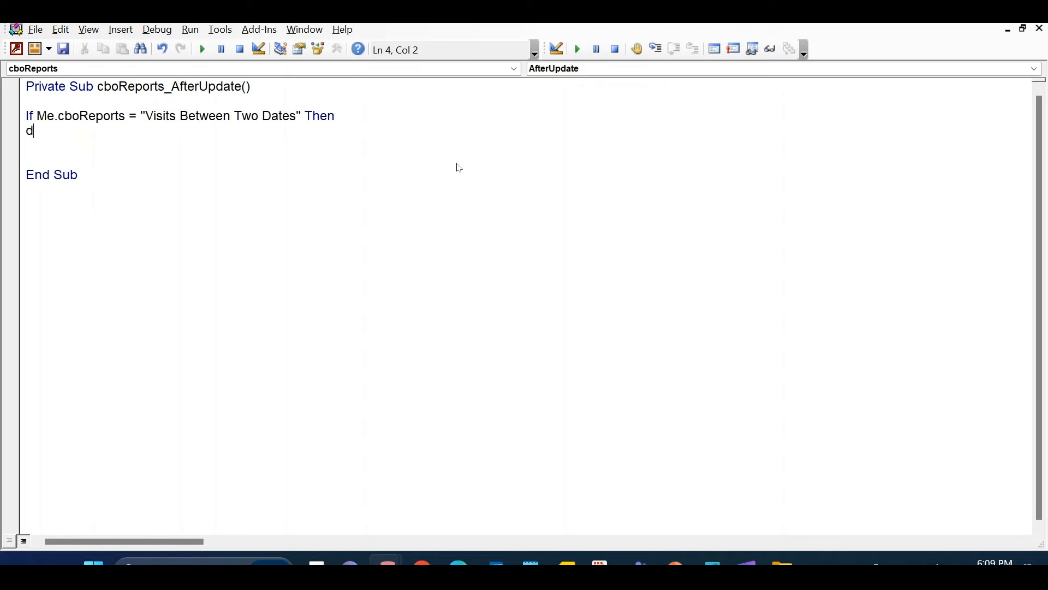
pyautogui.write('ocmd.openre')
pyautogui.press('Tab')
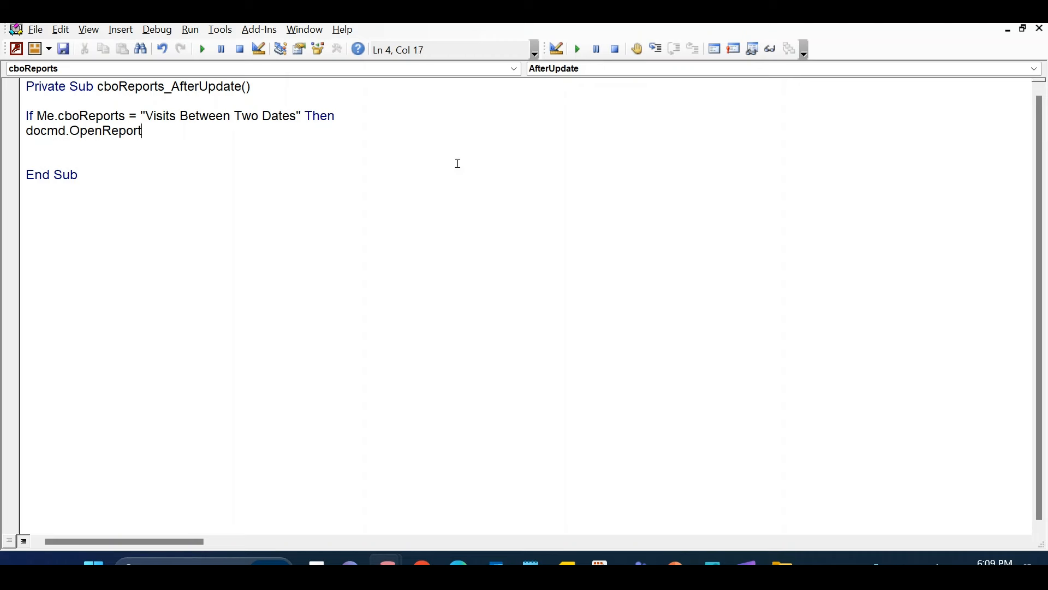
pyautogui.write('""')
pyautogui.write('Visist')
pyautogui.press('BackSpace')
pyautogui.press('BackSpace')
pyautogui.write('tsR",')
pyautogui.press('Down')
pyautogui.press('Down')
pyautogui.press('Down')
pyautogui.press('Down')
pyautogui.press('Down')
pyautogui.press('Down')
pyautogui.press('Down')
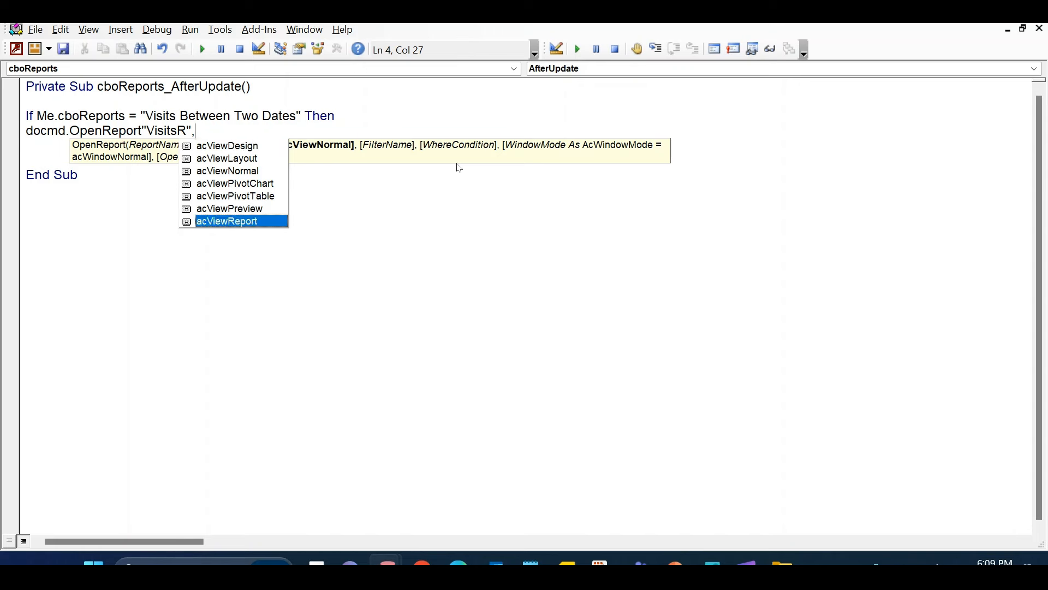
pyautogui.press('Tab')
pyautogui.press('Down')
# Finish the block with End If, save the code, and close the code editor
pyautogui.doubleClick(260, 127)
pyautogui.click(162, 150)
pyautogui.write('endif')
pyautogui.press('Down')
pyautogui.hotkey('ctrl', 's')
pyautogui.click(454, 303)
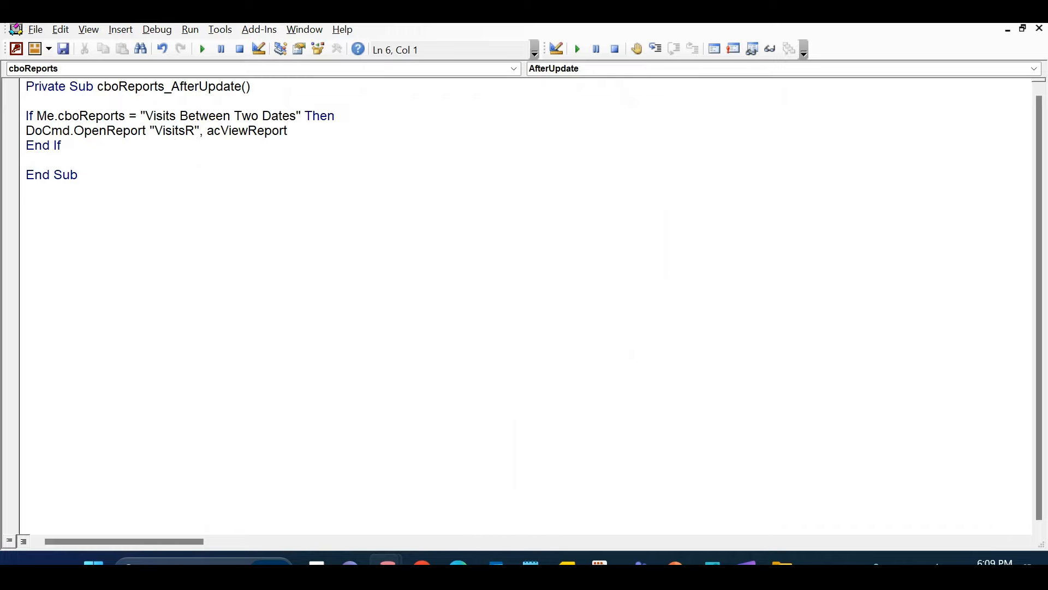
pyautogui.click(1032, 13)
# Save and close ReportsF, and reopen it from the clinic dashboard with the Navigation Pane collapsed
pyautogui.rightClick(395, 74)
pyautogui.click(407, 82)
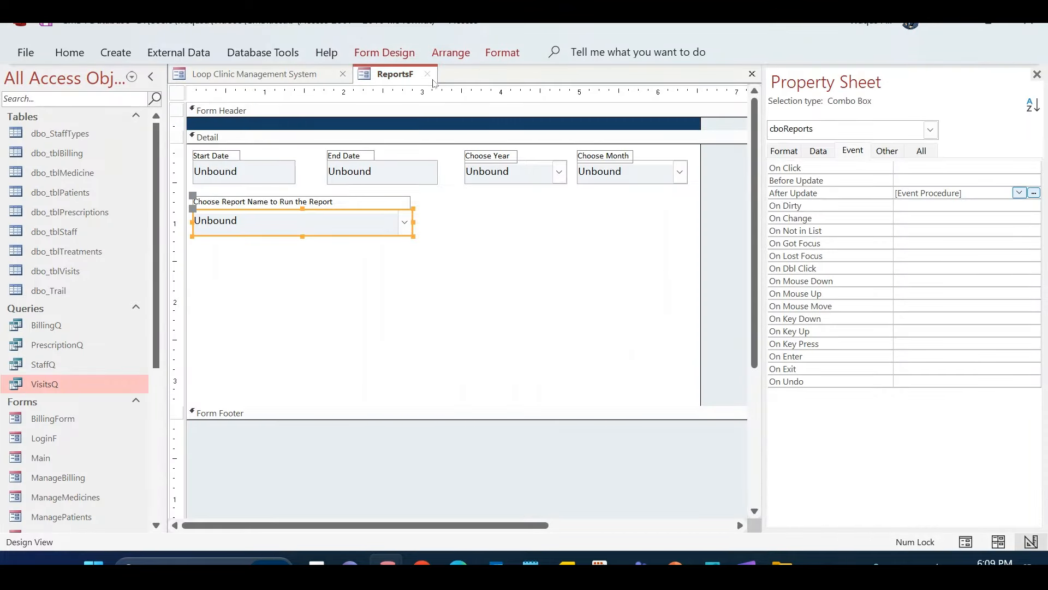
pyautogui.click(428, 74)
pyautogui.click(151, 77)
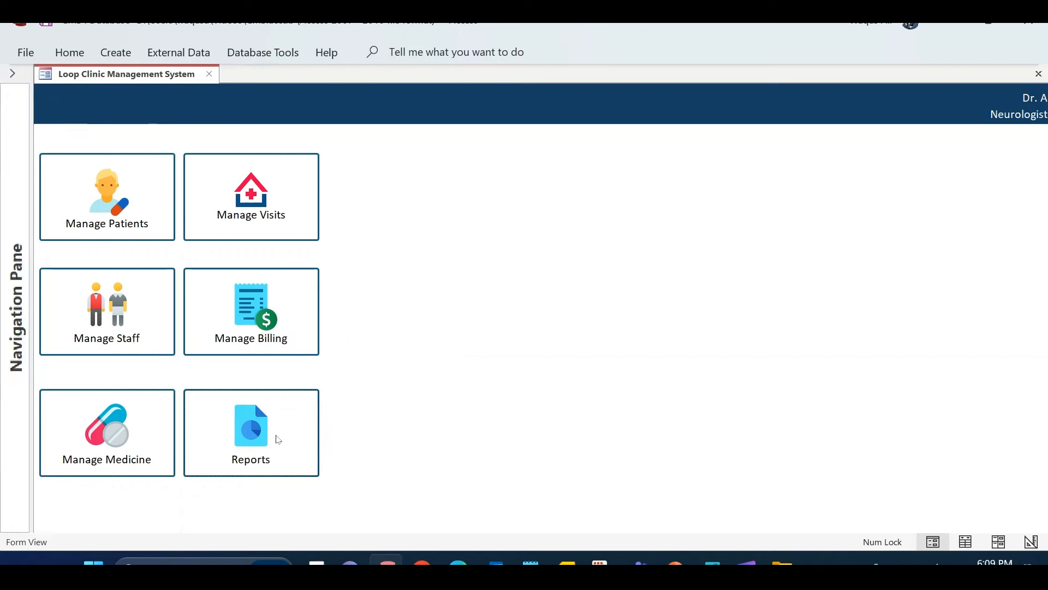
pyautogui.click(282, 473)
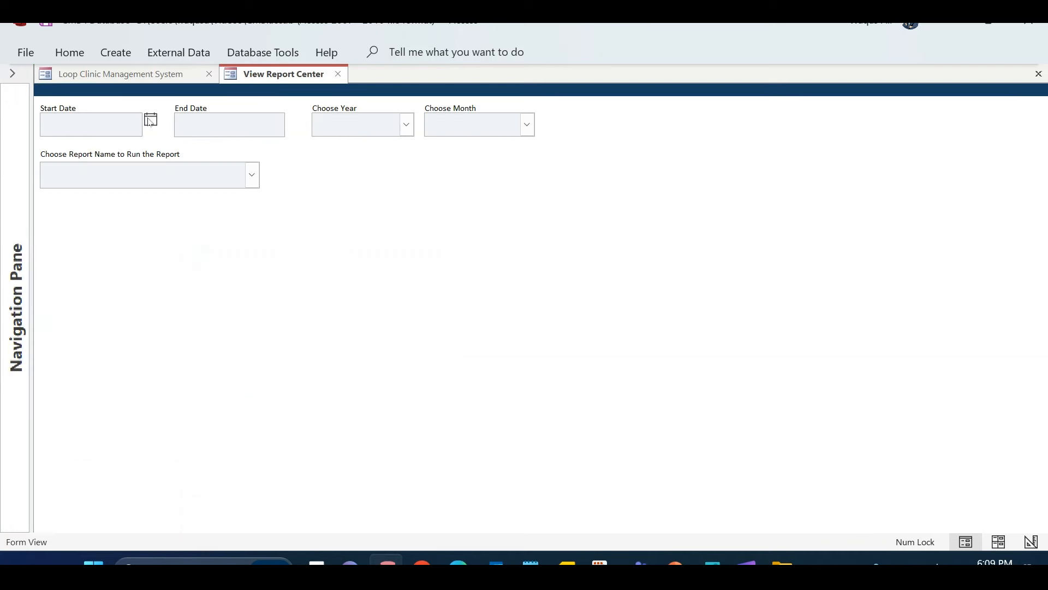
# Set the report center's Start Date to 01/05/2024 and End Date to 31/08/2024
pyautogui.click(151, 119)
pyautogui.click(23, 136)
pyautogui.click(23, 137)
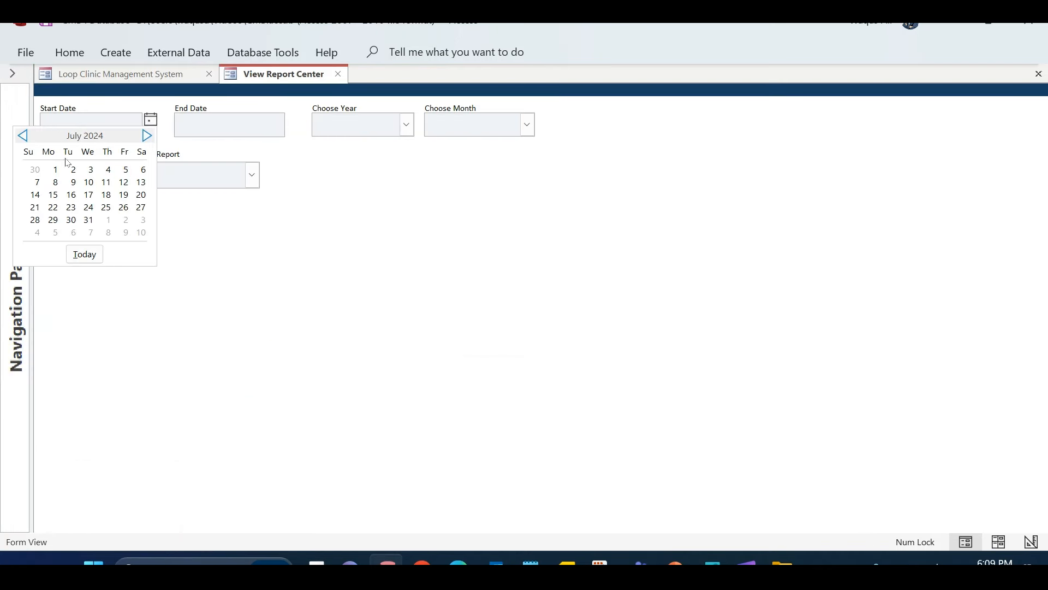
pyautogui.click(23, 137)
pyautogui.click(24, 136)
pyautogui.click(91, 171)
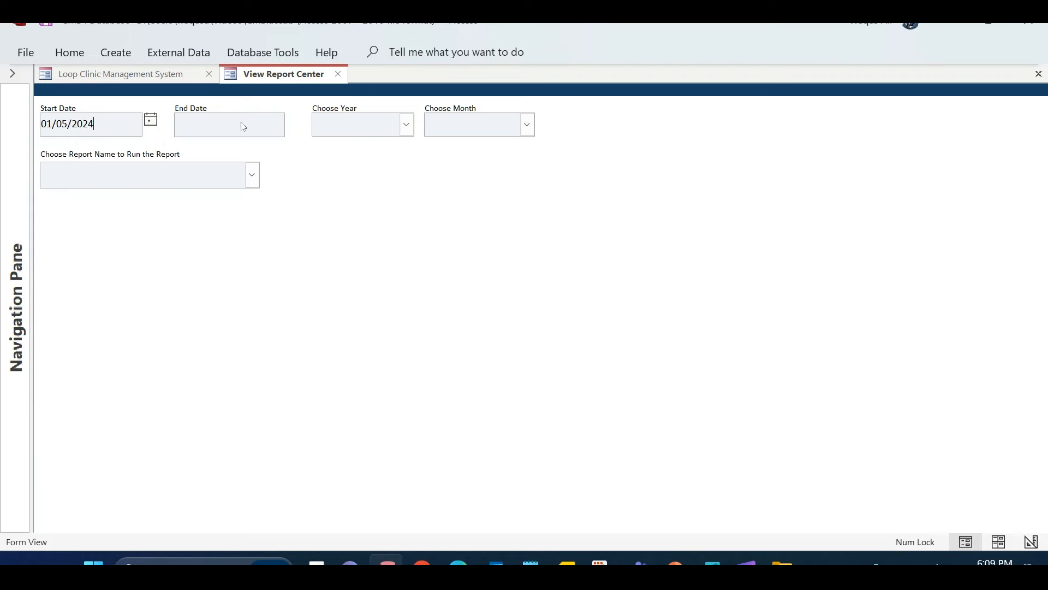
pyautogui.click(294, 119)
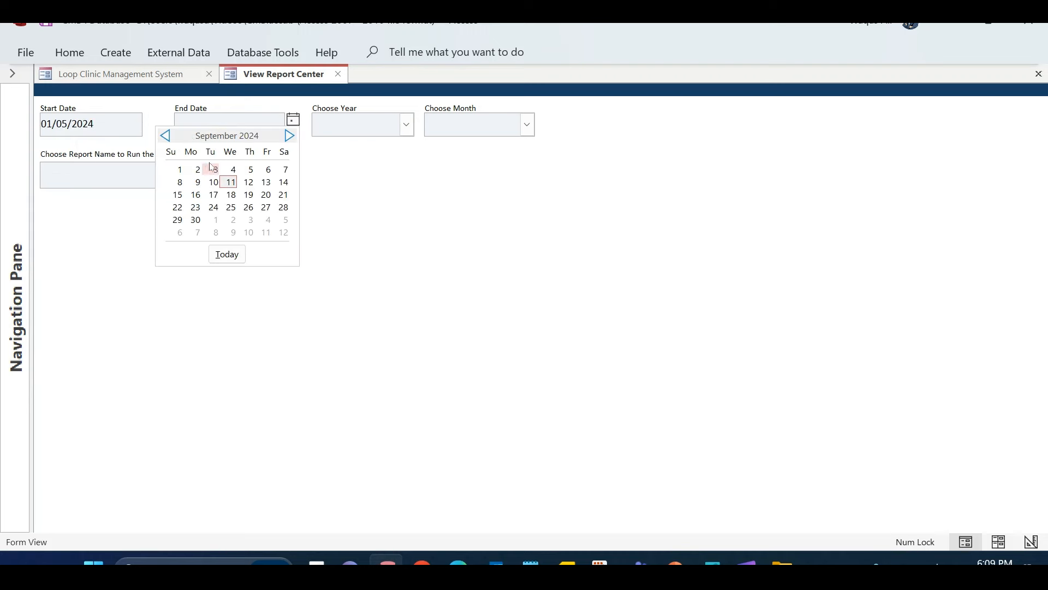
pyautogui.click(166, 136)
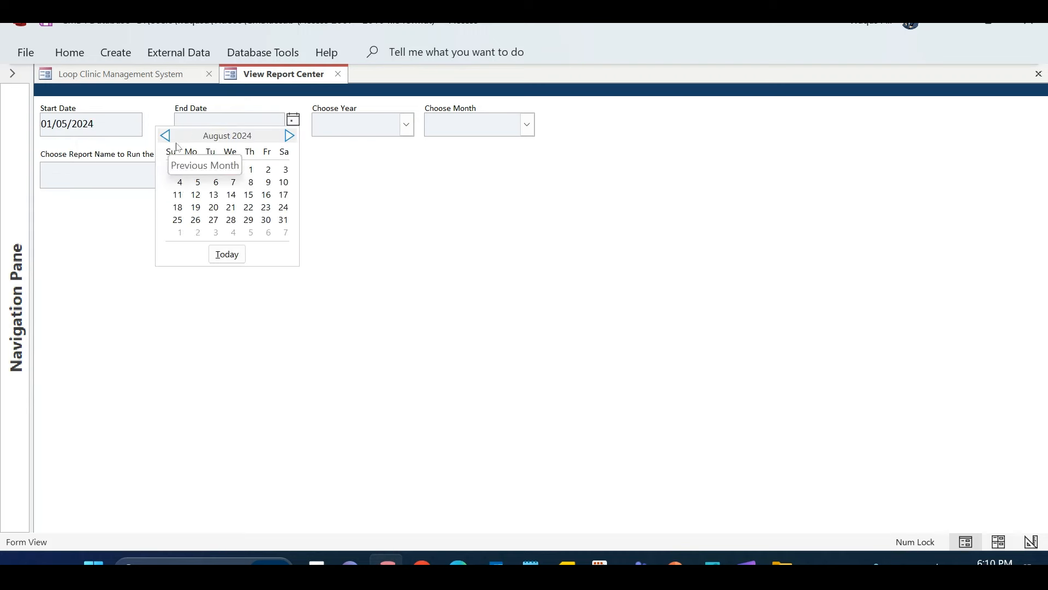
pyautogui.click(284, 220)
# Run the Visits Between Two Dates report and move its pop-up window clear of the date fields
pyautogui.click(251, 176)
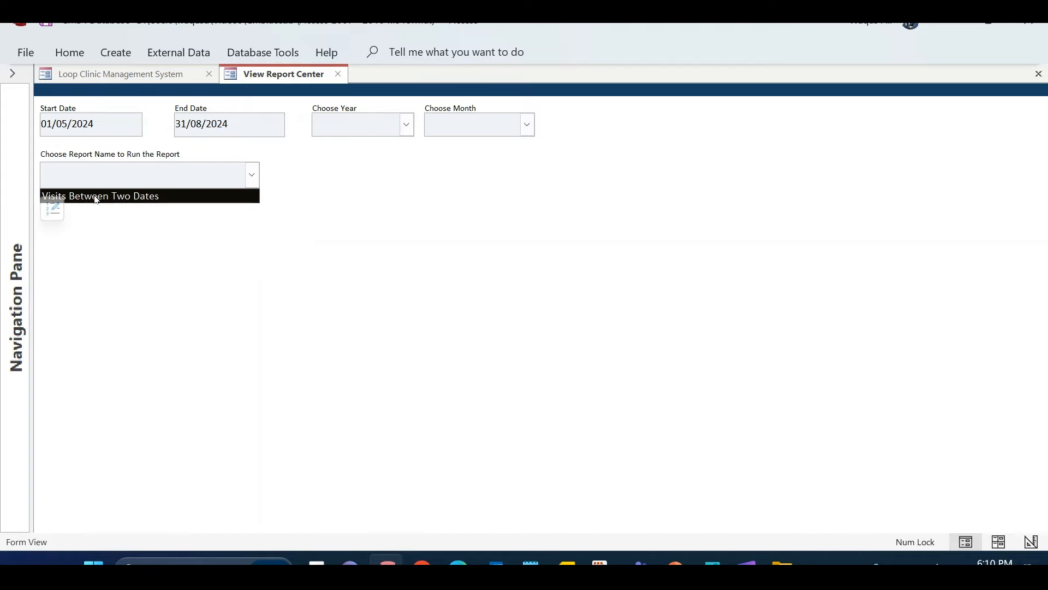
pyautogui.click(138, 197)
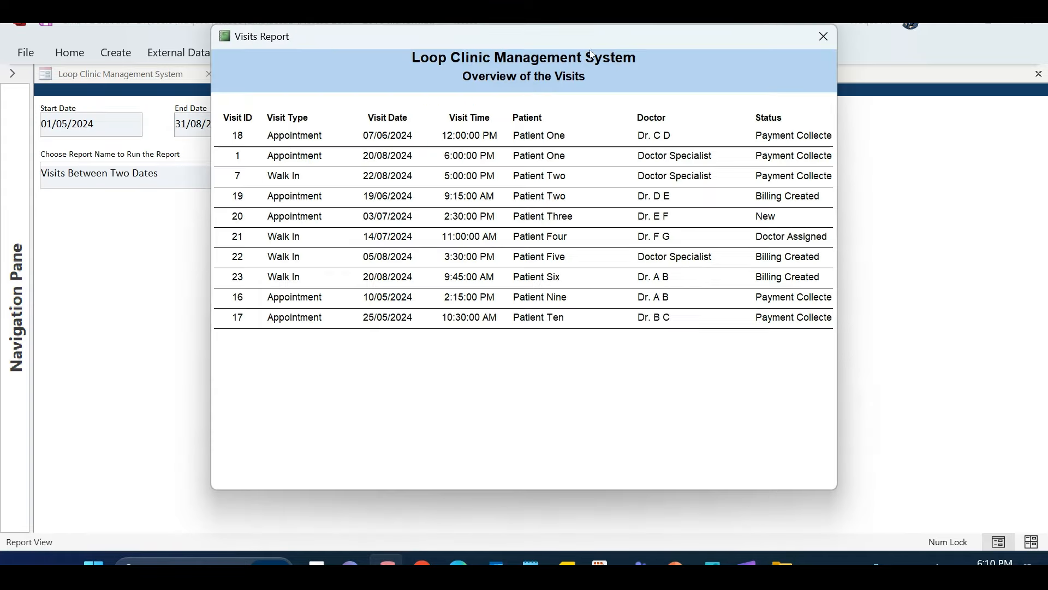
pyautogui.moveTo(576, 42); pyautogui.dragTo(563, 71)
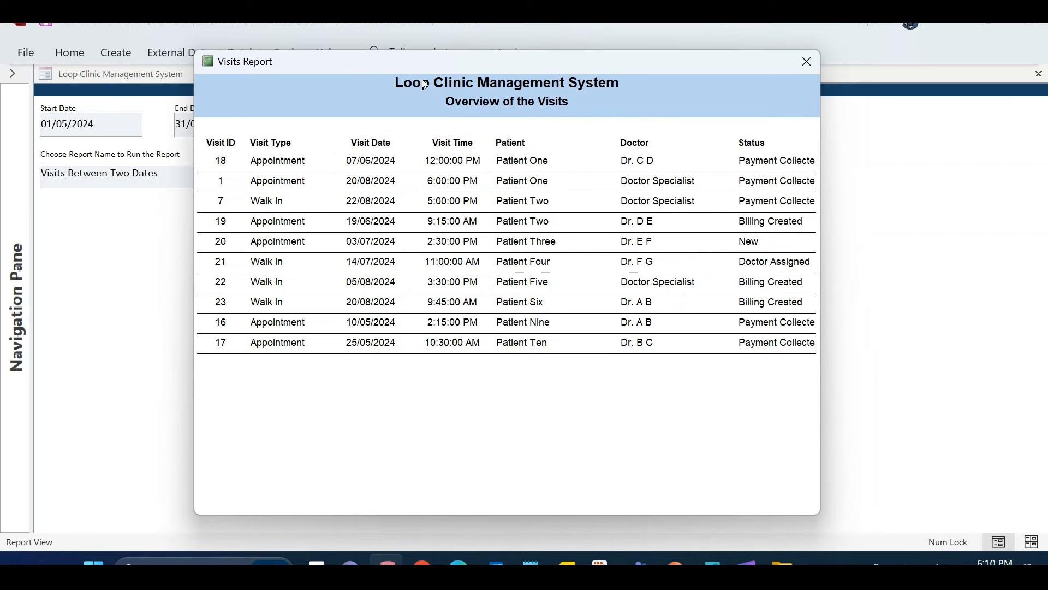
pyautogui.moveTo(430, 64); pyautogui.dragTo(563, 75)
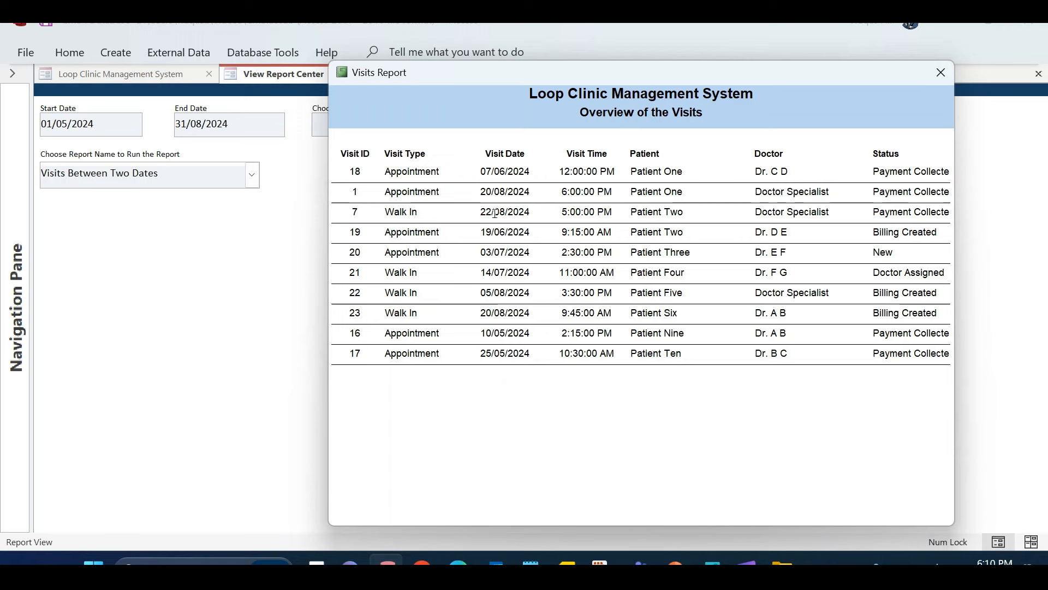
# Switch the visits report to Design View and sort it by VisitDate from oldest to newest
pyautogui.rightClick(375, 98)
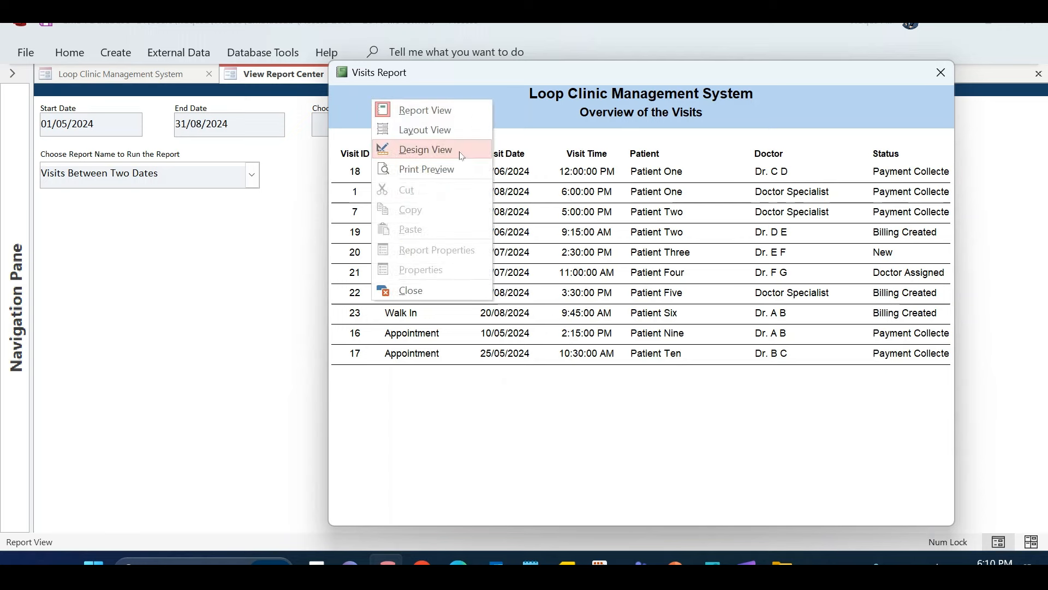
pyautogui.click(457, 153)
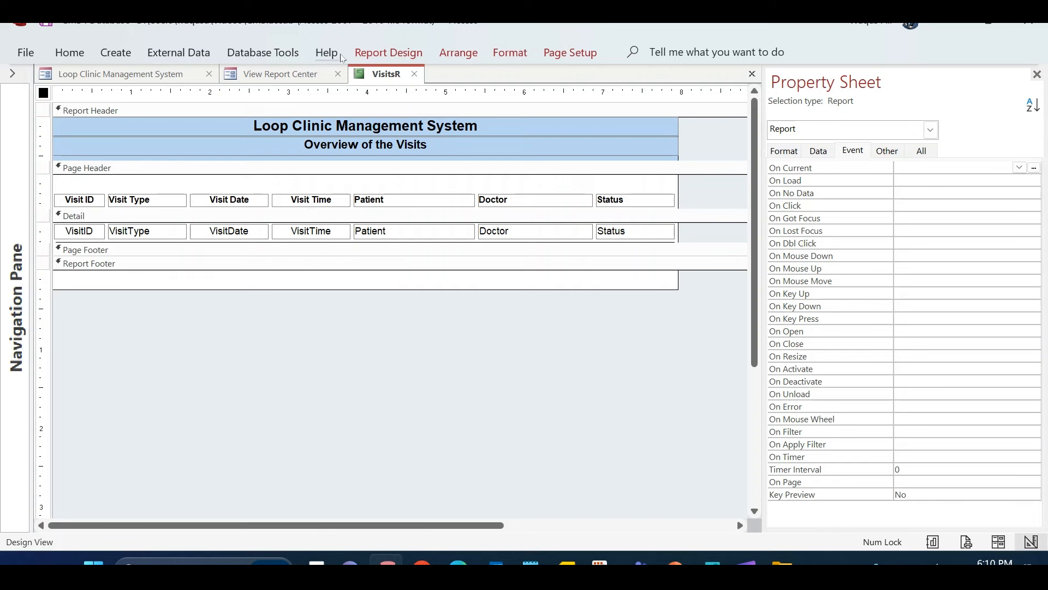
pyautogui.click(411, 53)
pyautogui.click(185, 77)
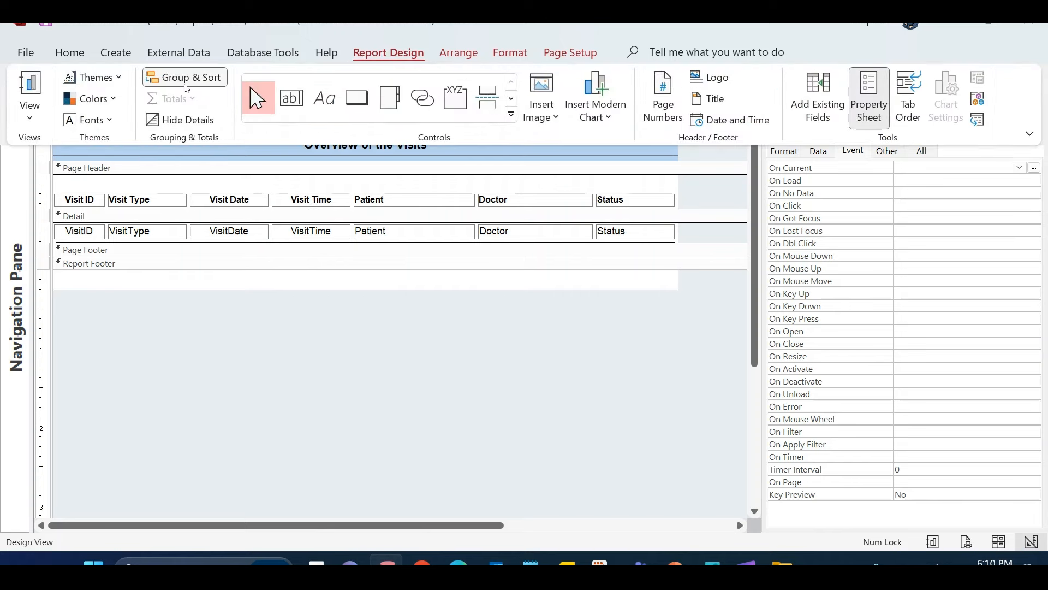
pyautogui.click(406, 477)
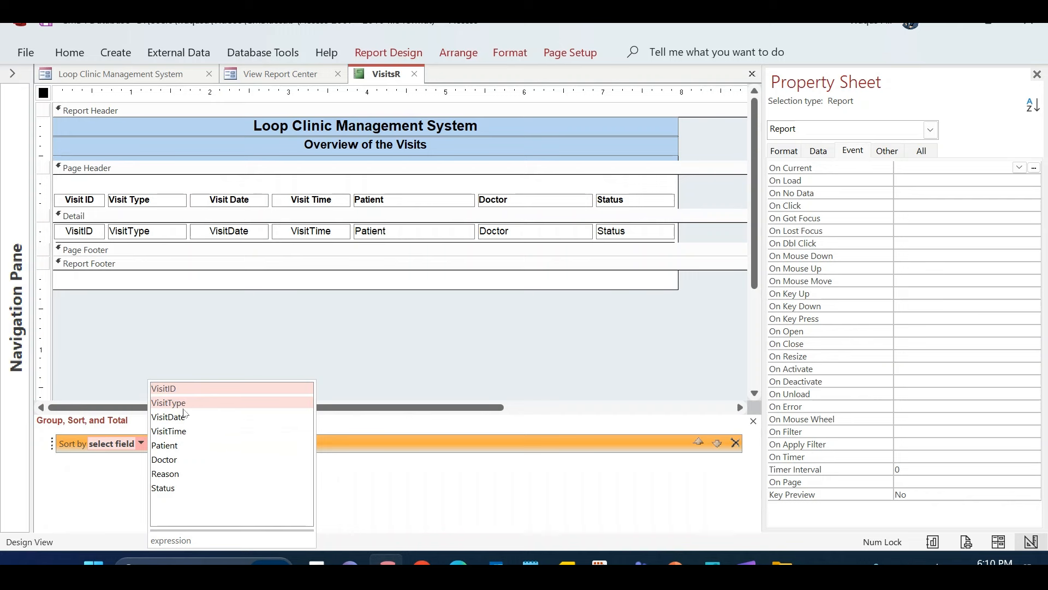
pyautogui.click(183, 415)
pyautogui.click(233, 443)
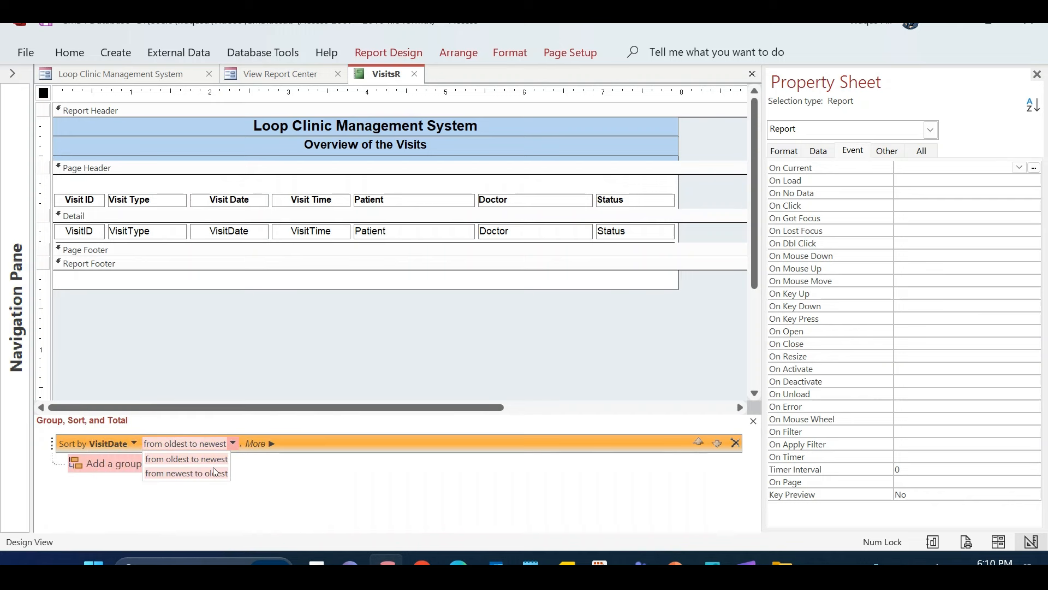
pyautogui.click(254, 363)
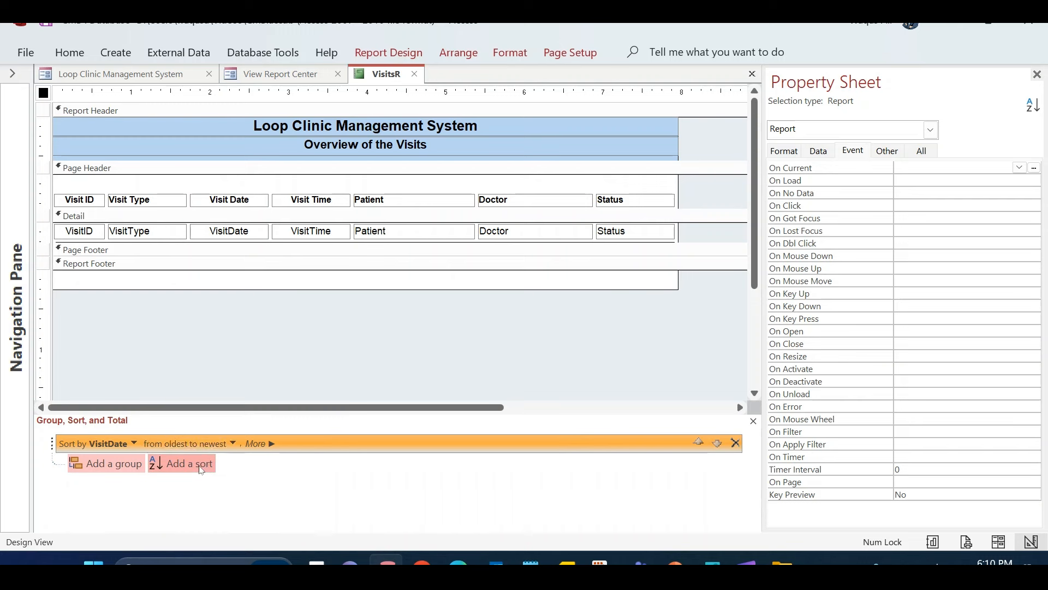
# Add a second sort level to the report by VisitTime from oldest to newest
pyautogui.click(201, 469)
pyautogui.click(208, 432)
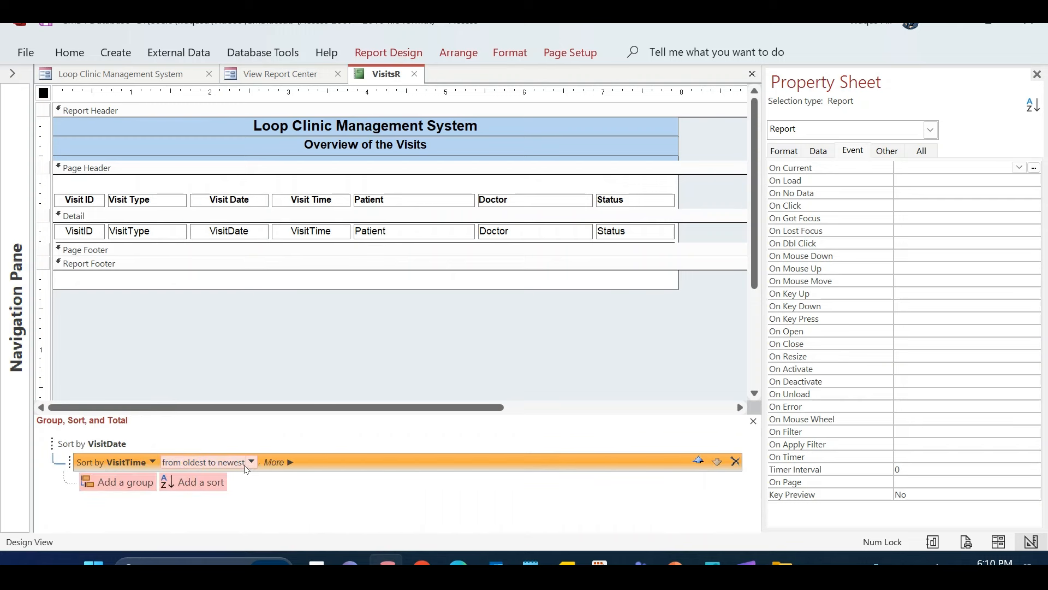
pyautogui.click(251, 462)
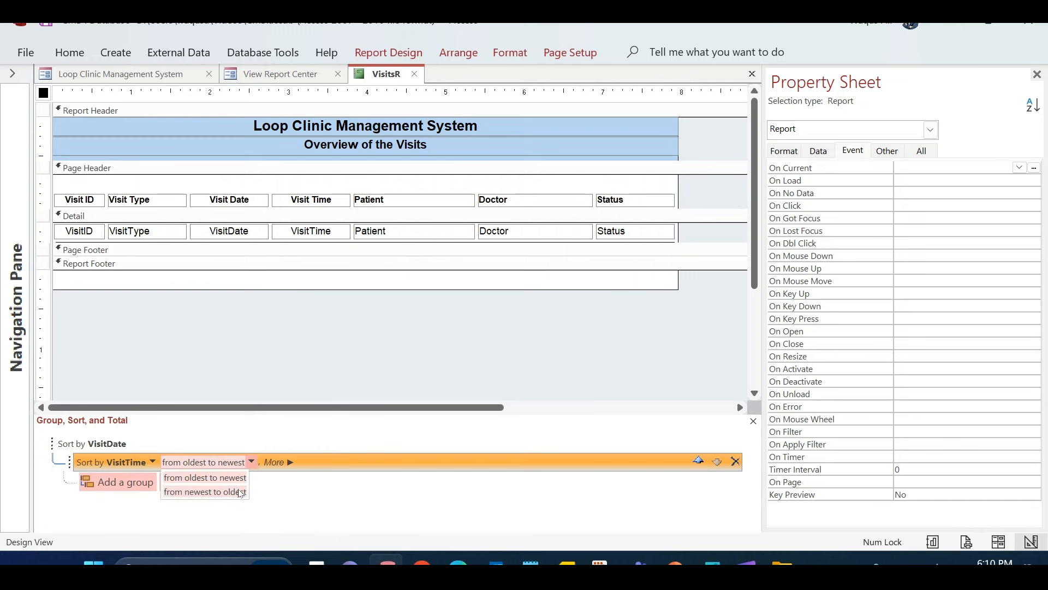
pyautogui.click(303, 324)
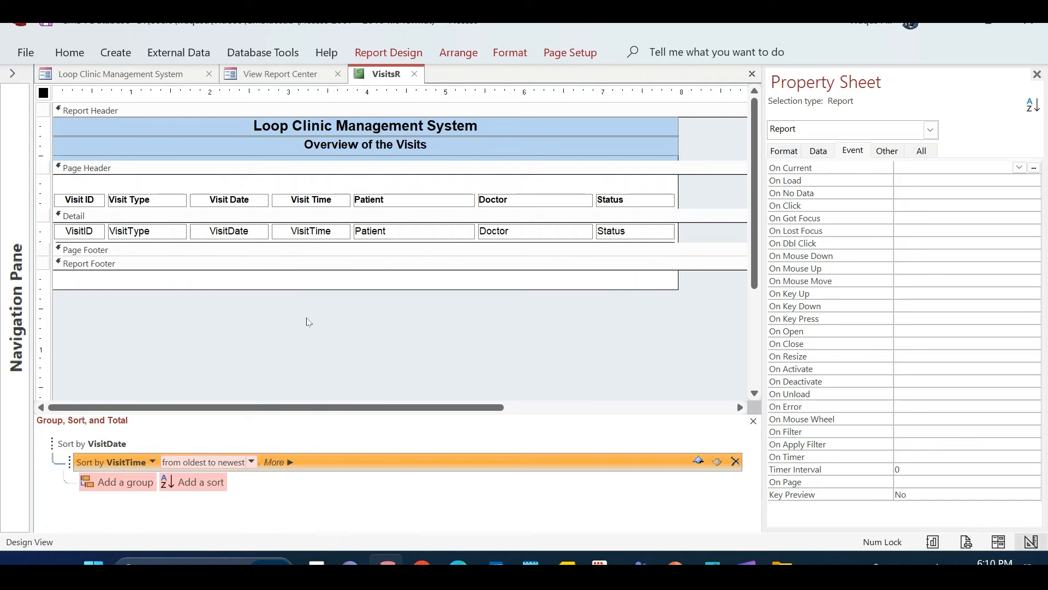
# Save the VisitsR report and close it
pyautogui.rightClick(387, 74)
pyautogui.click(420, 83)
pyautogui.hotkey('ctrl', 'w')
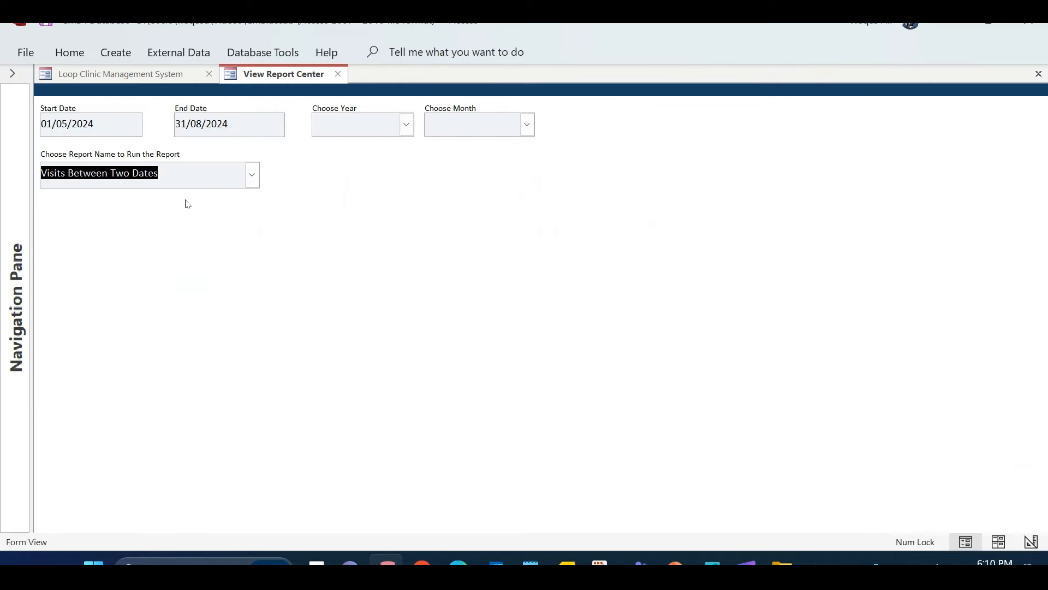
# Run the Visits Between Two Dates report again and check its first and last visit dates against the date range
pyautogui.click(252, 174)
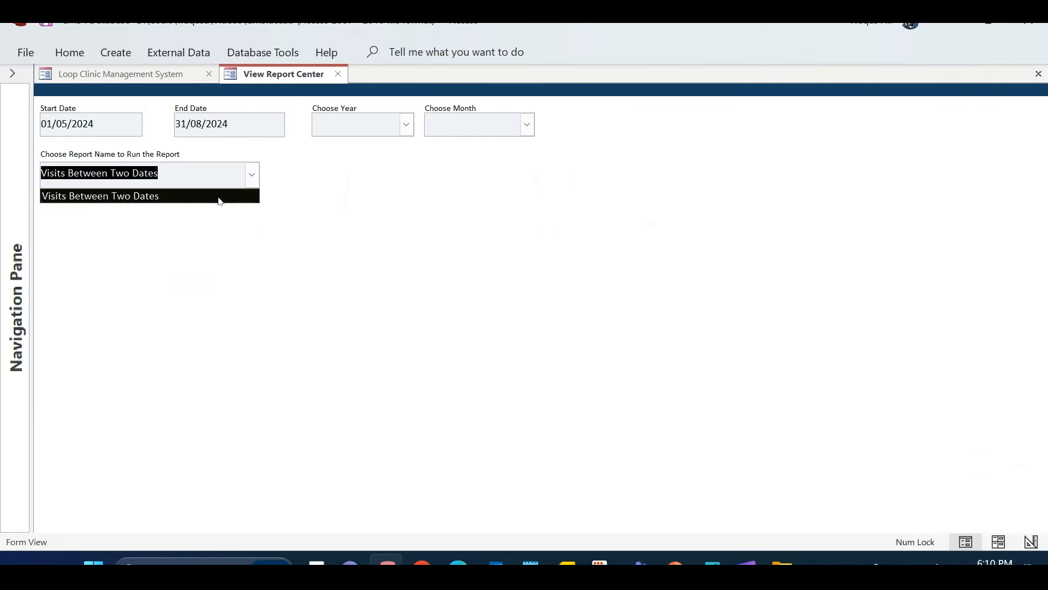
pyautogui.click(219, 198)
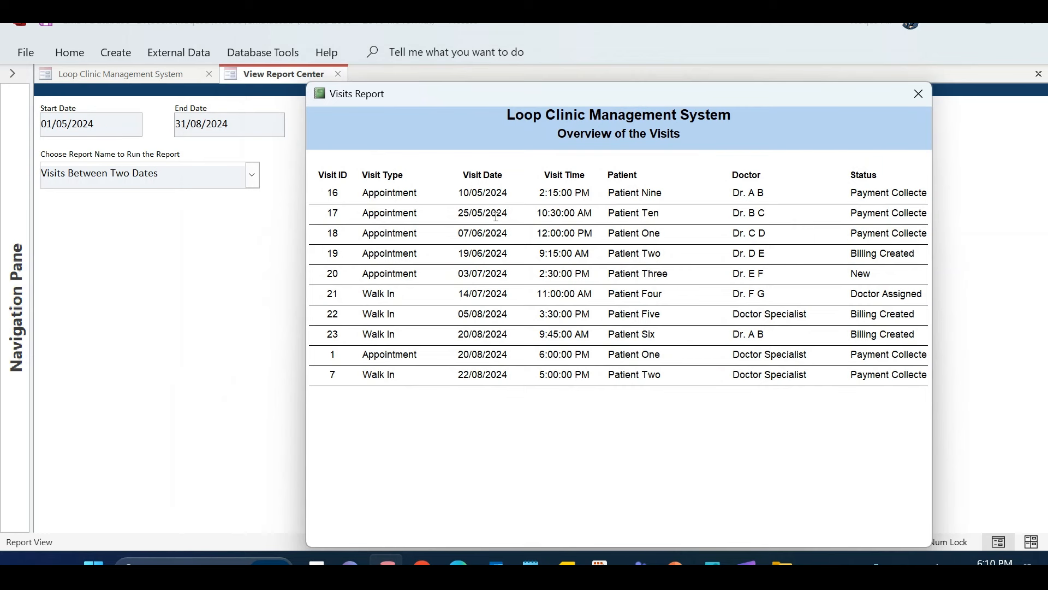
pyautogui.click(461, 195)
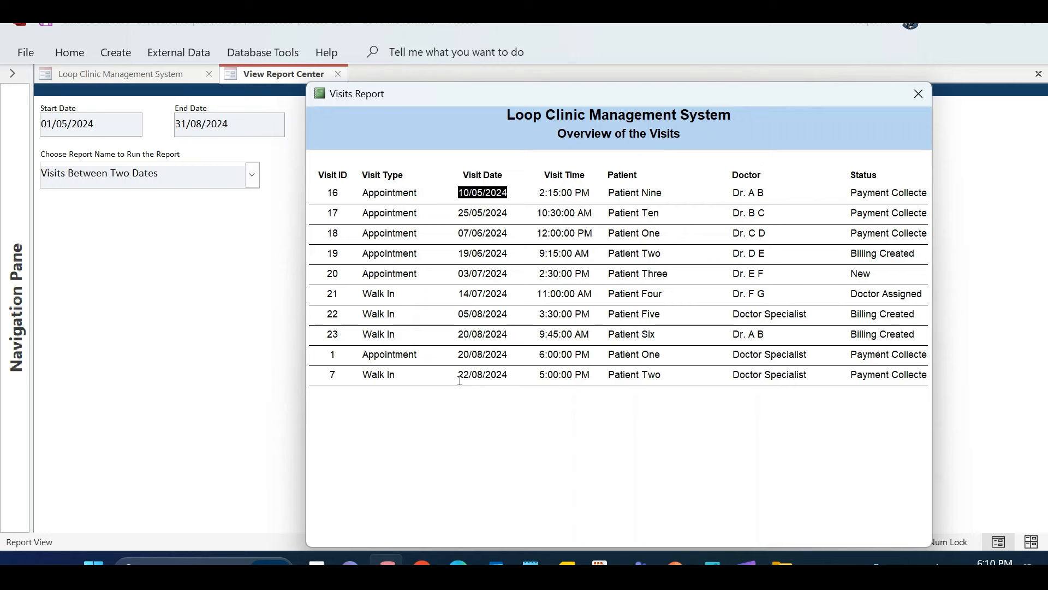
pyautogui.moveTo(460, 377); pyautogui.dragTo(547, 377)
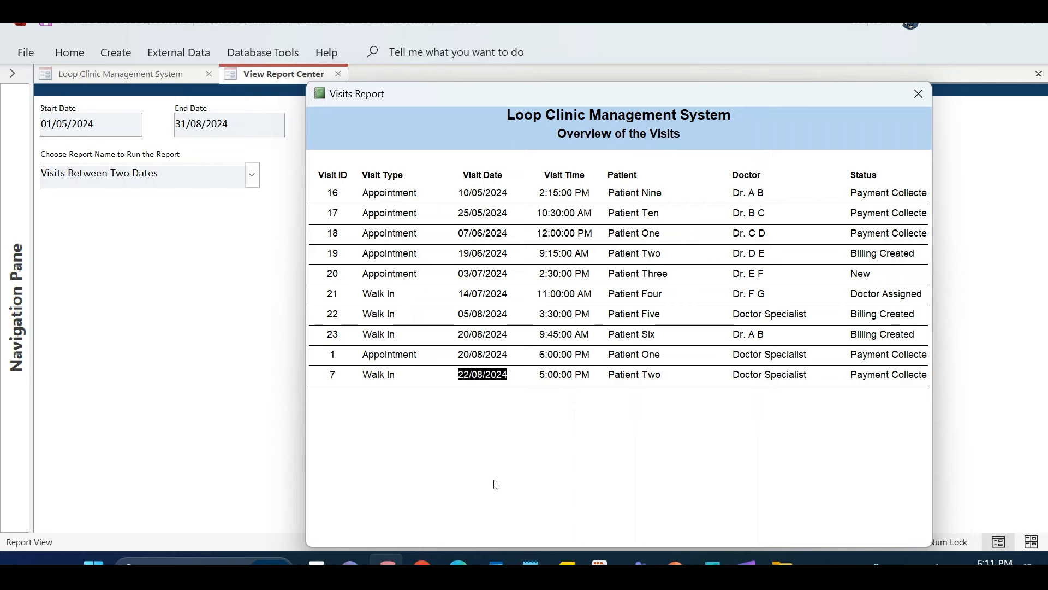
pyautogui.click(516, 372)
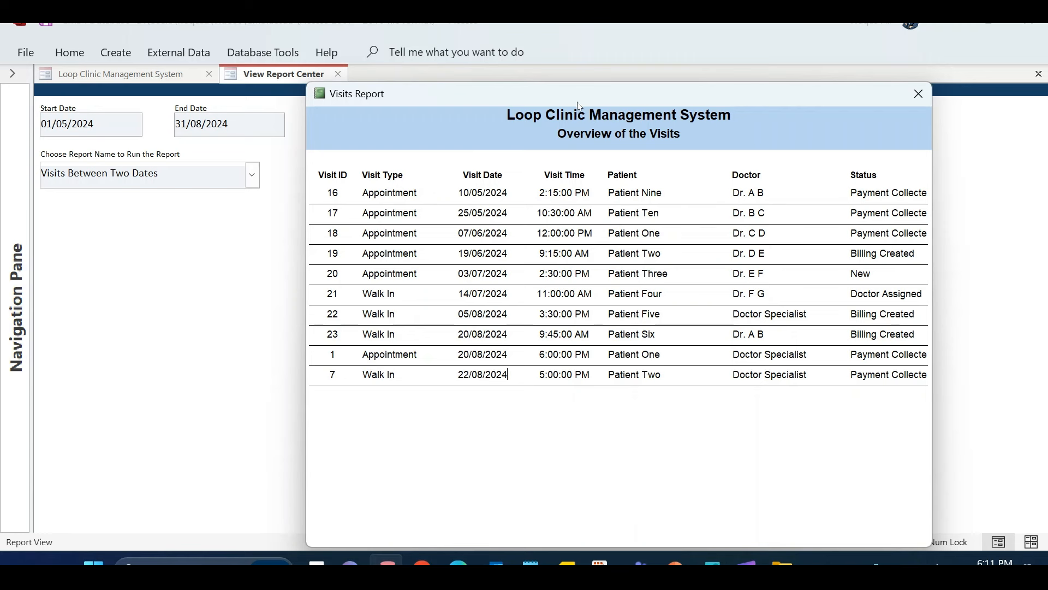
pyautogui.moveTo(579, 105); pyautogui.dragTo(577, 81)
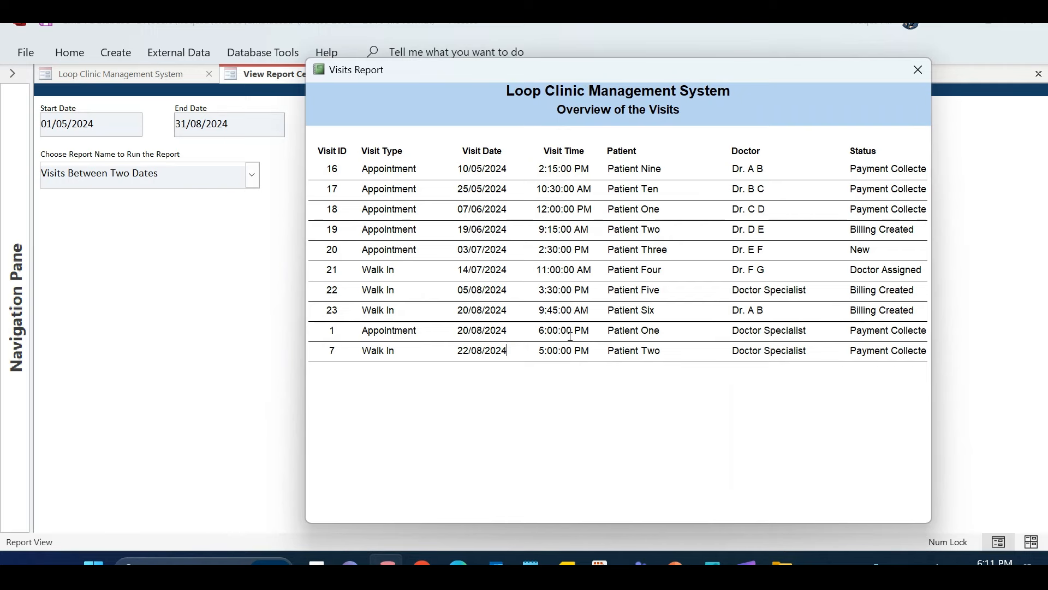
pyautogui.moveTo(631, 75); pyautogui.dragTo(592, 92)
pyautogui.moveTo(359, 84); pyautogui.dragTo(468, 179)
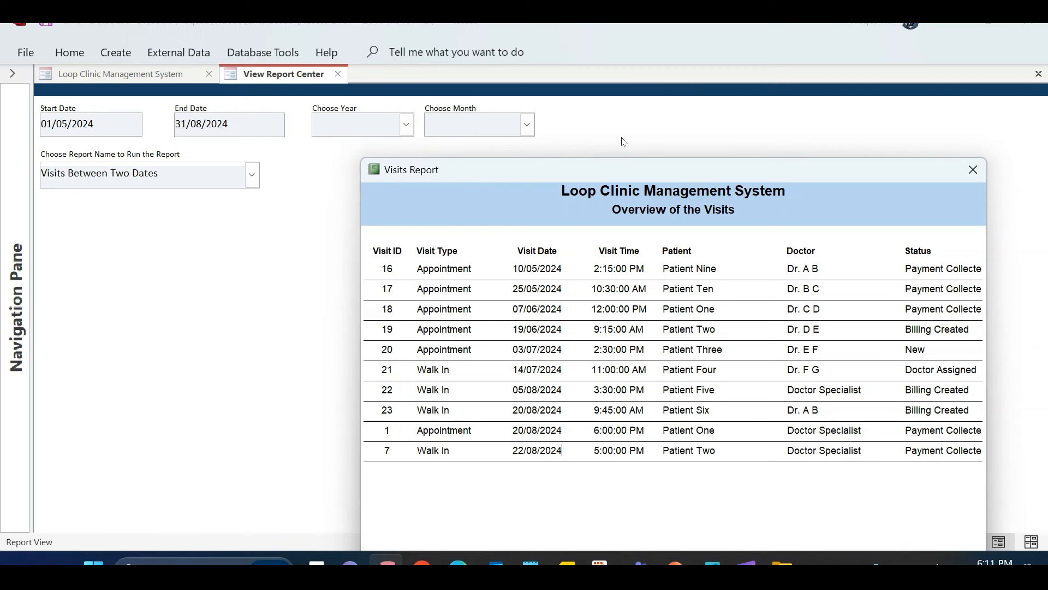
pyautogui.moveTo(588, 170); pyautogui.dragTo(505, 90)
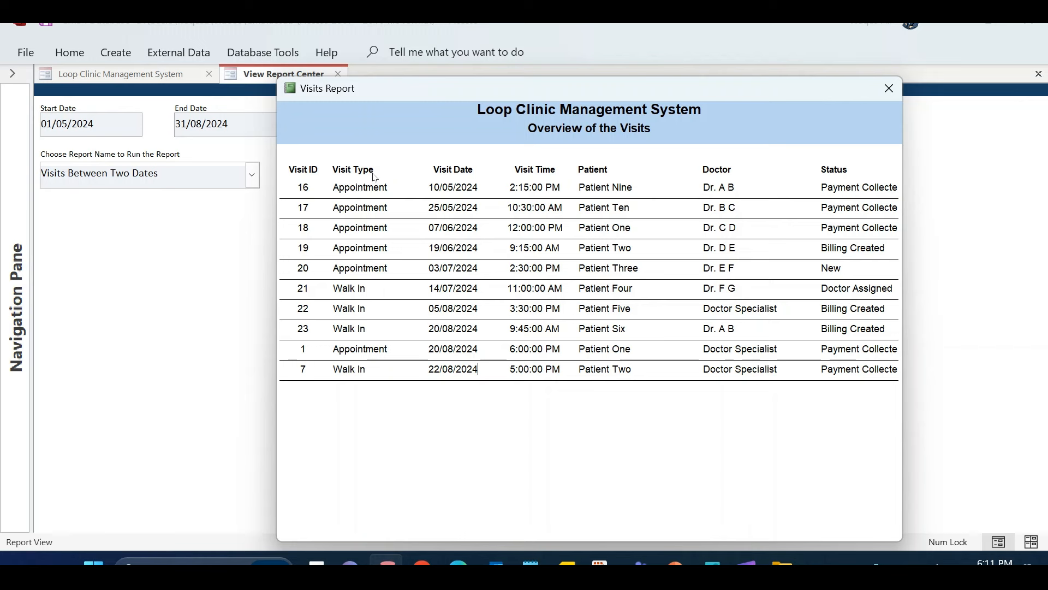
pyautogui.moveTo(491, 96); pyautogui.dragTo(477, 96)
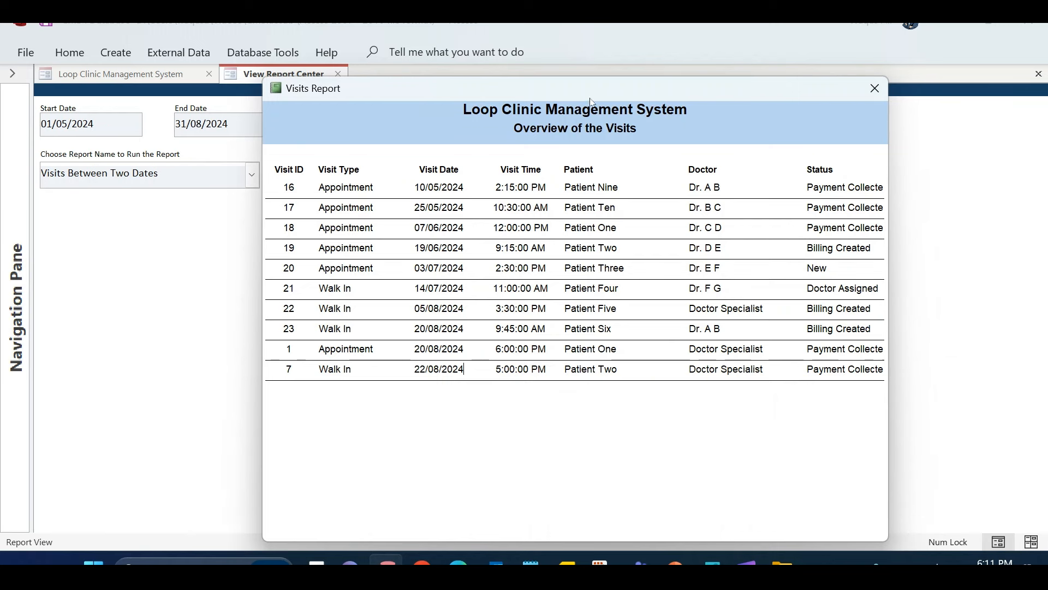
pyautogui.moveTo(592, 102); pyautogui.dragTo(558, 100)
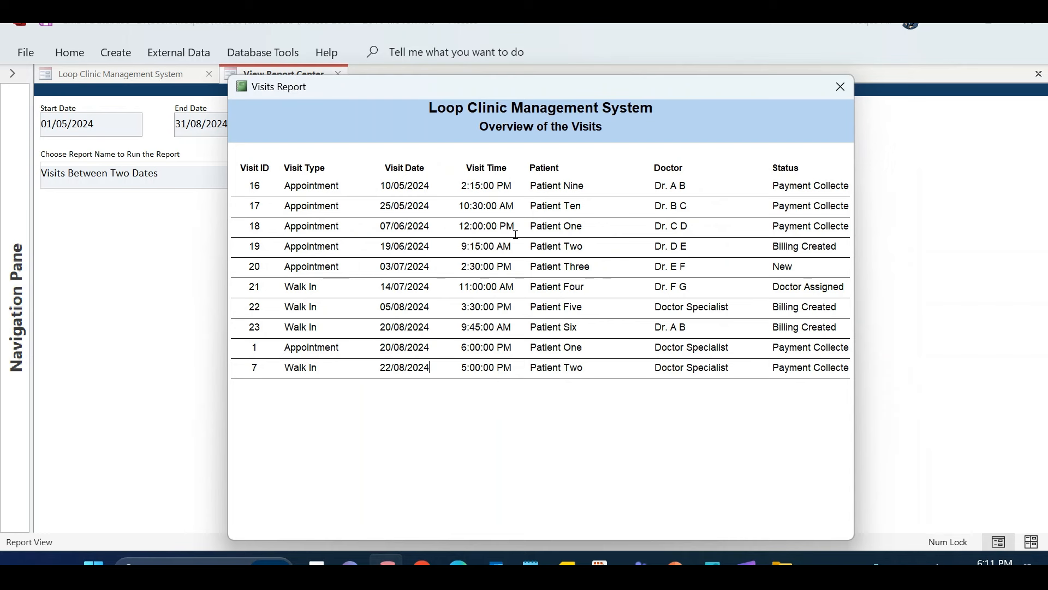